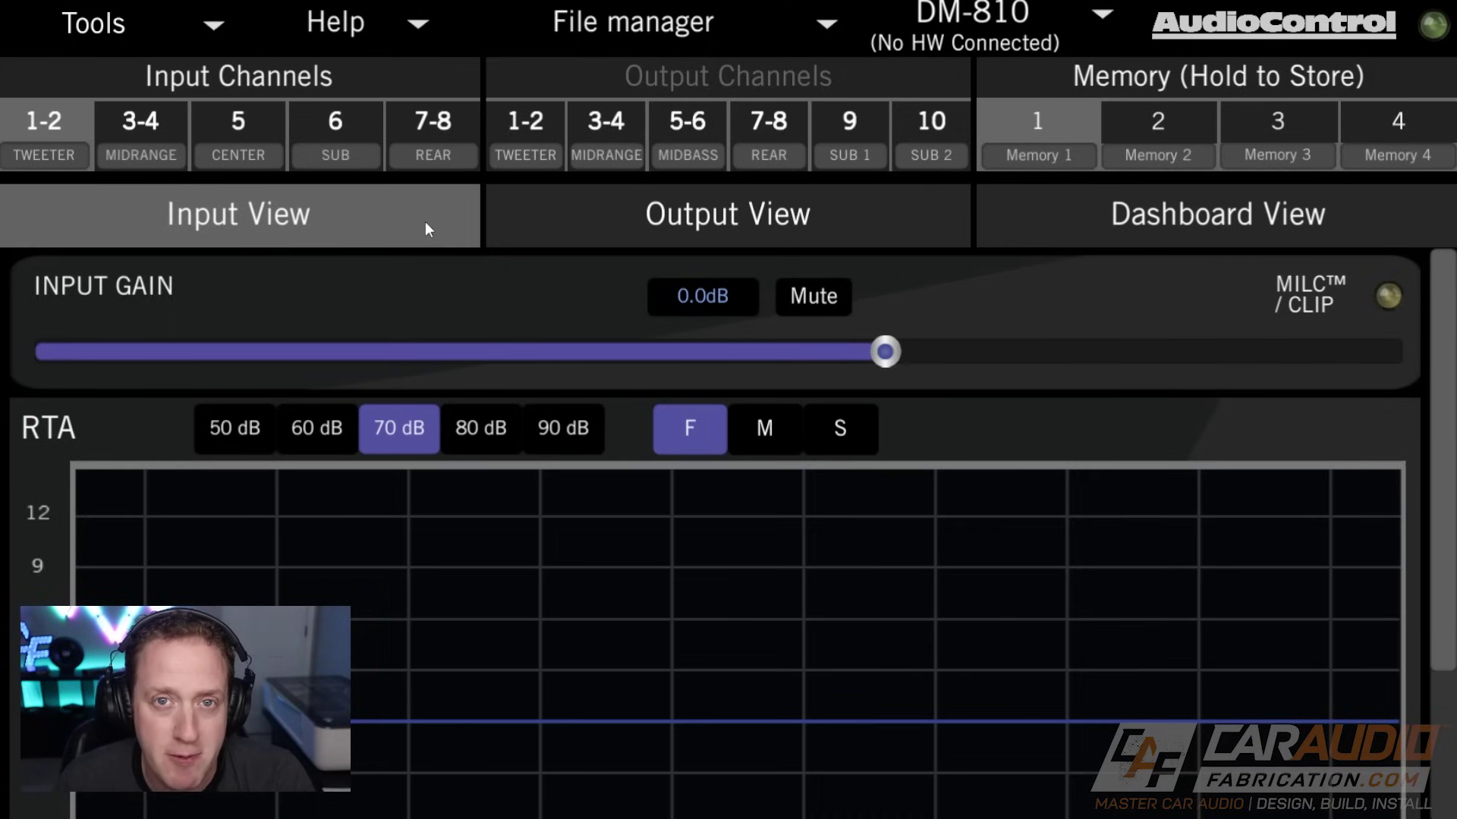
Bring up the Output View with the output channel settings
left_click(552, 238)
left_click(385, 229)
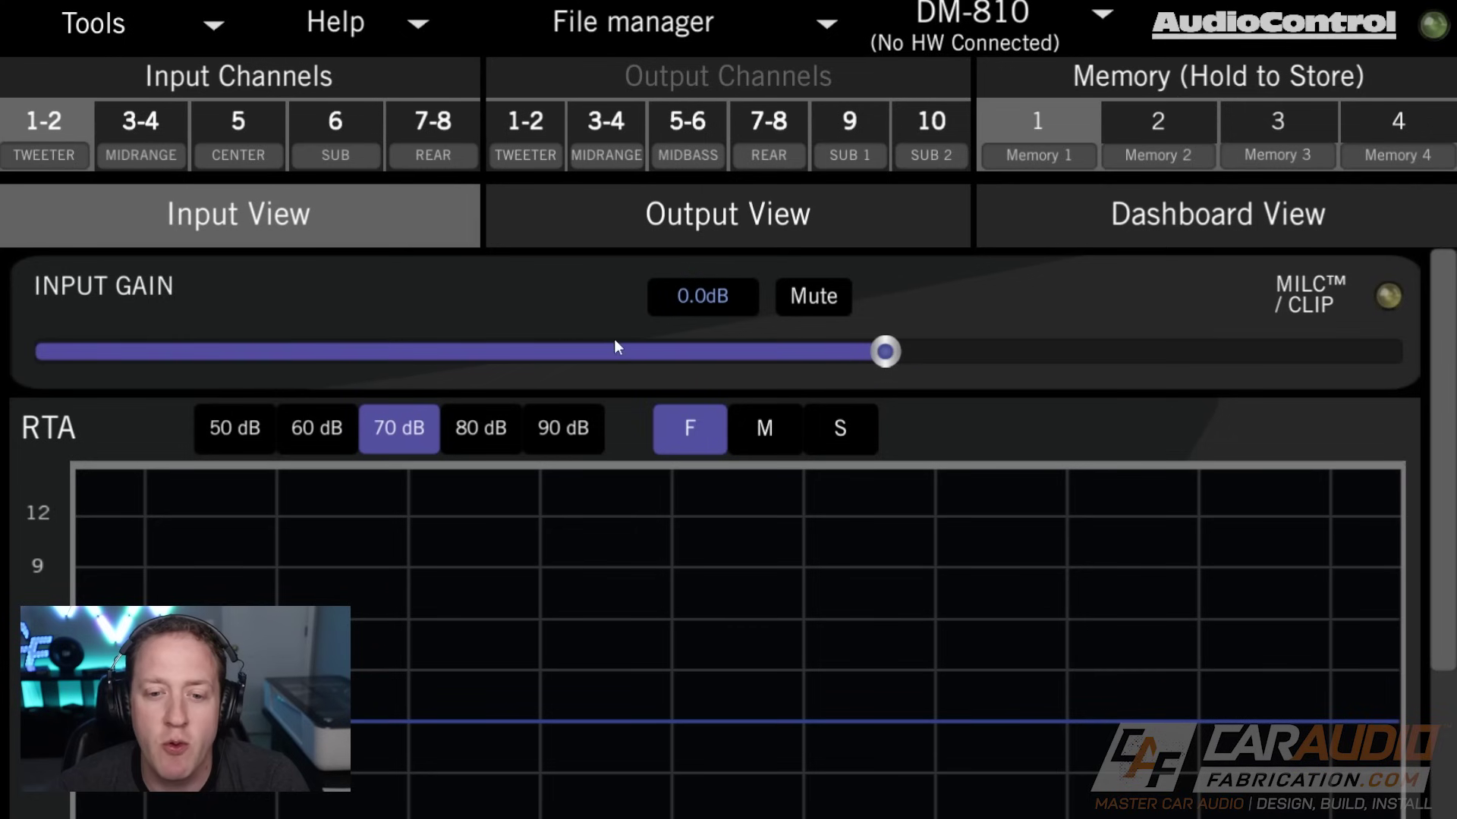
left_click(607, 215)
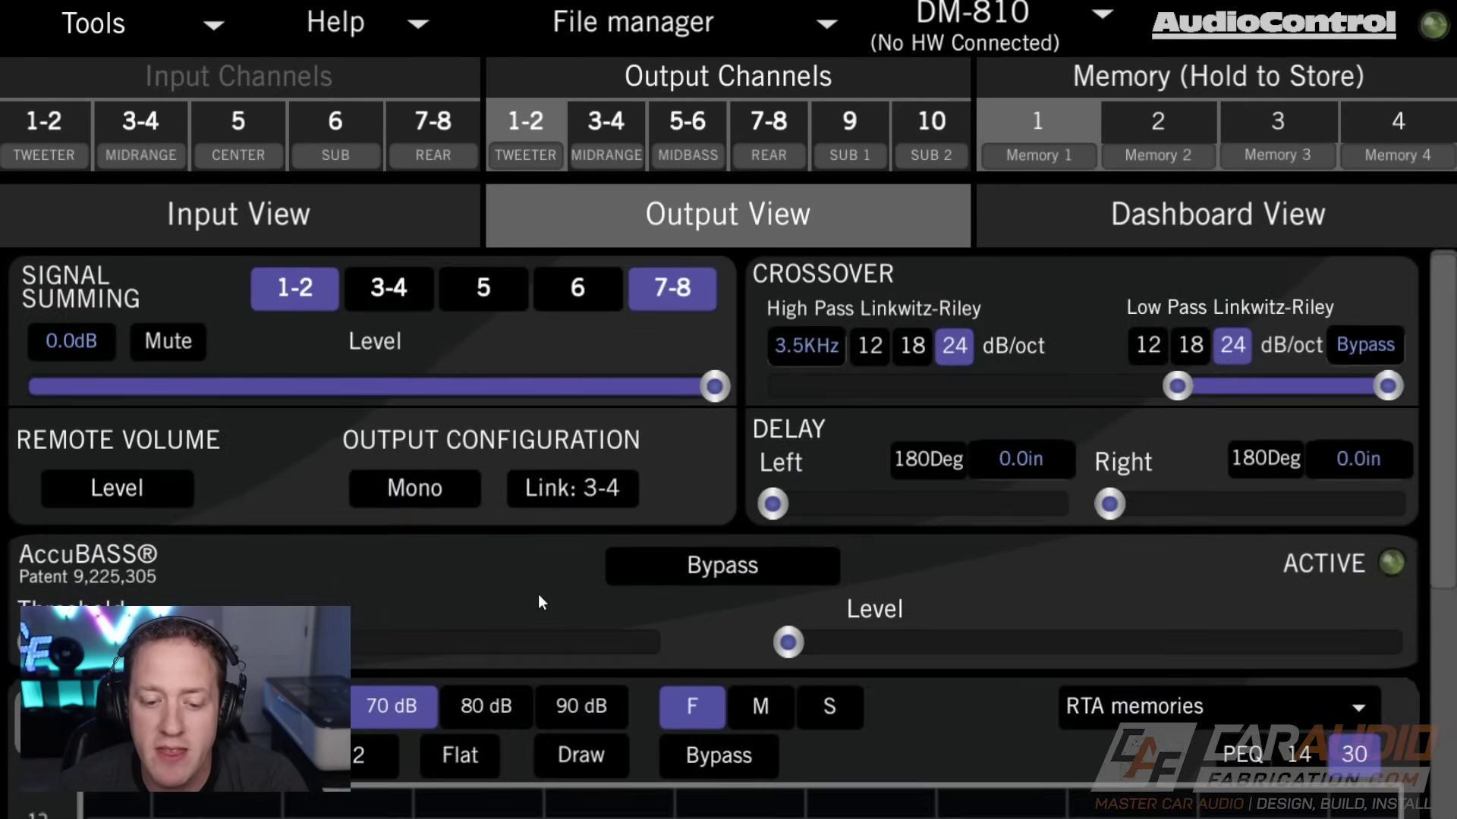
scroll(538, 594, "down", 1)
scroll(695, 454, "up", 1)
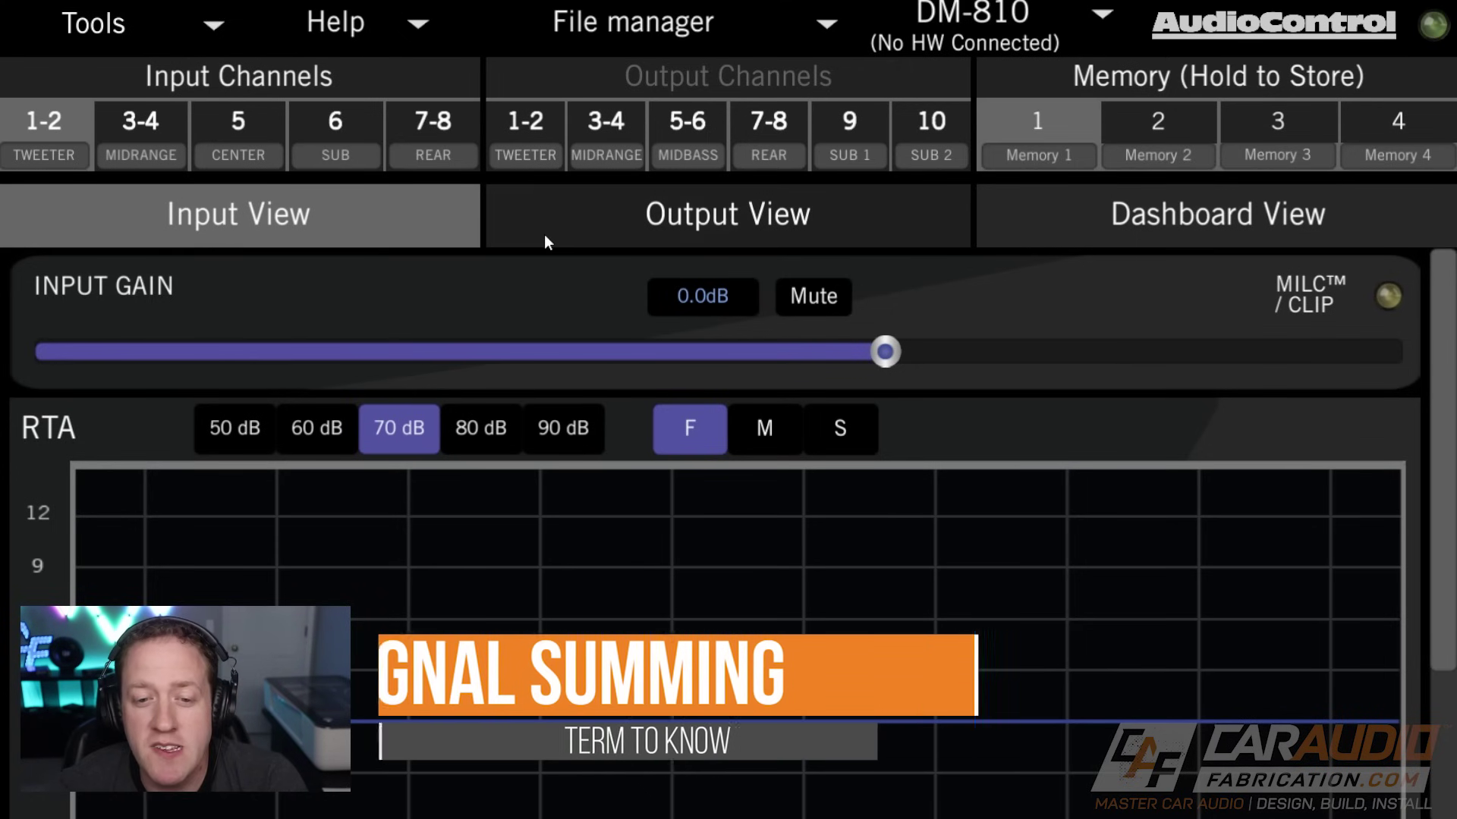
Label outputs 1-2 'Front Component'
left_click(544, 236)
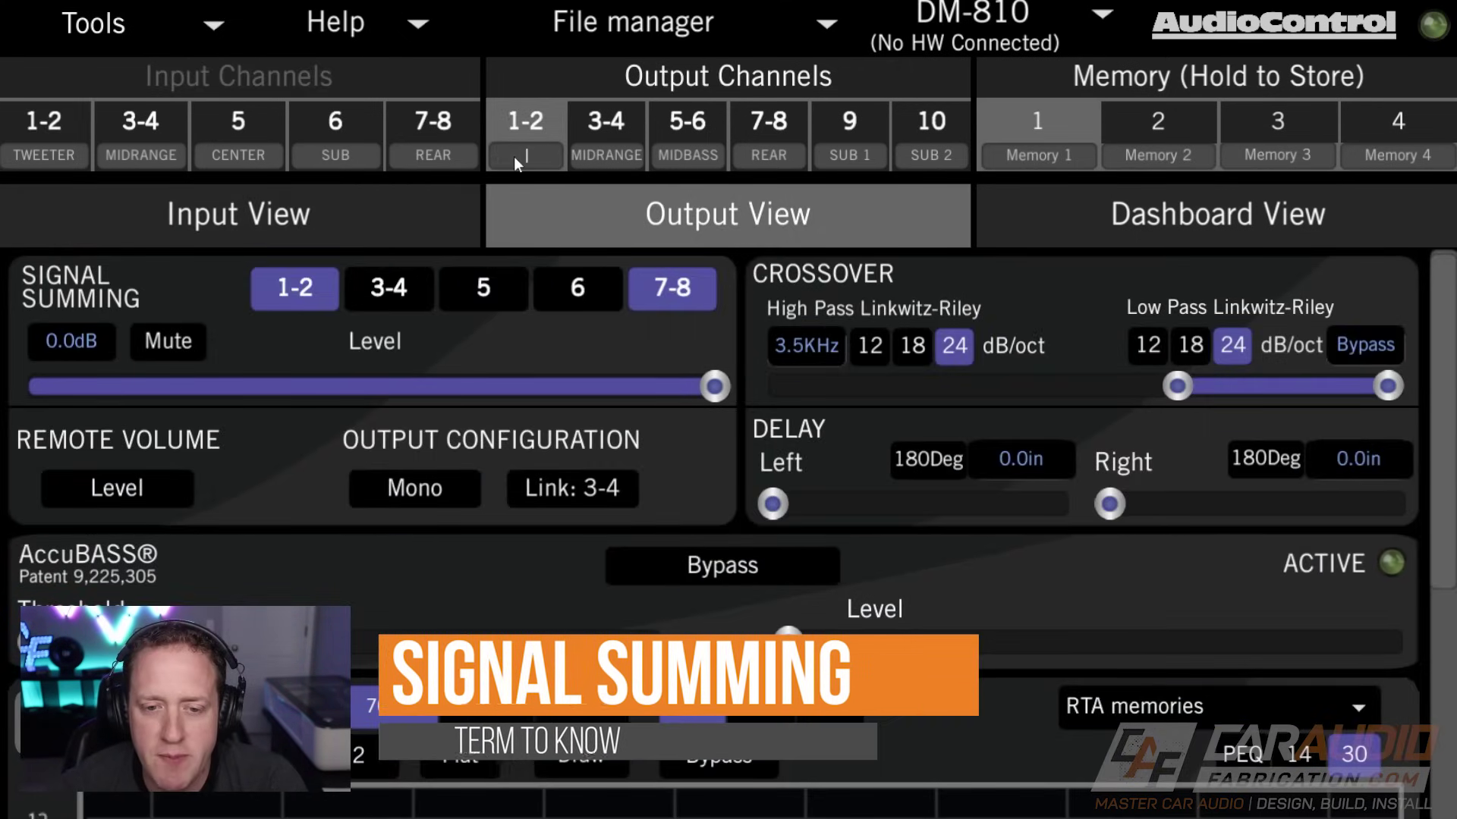
type("Front")
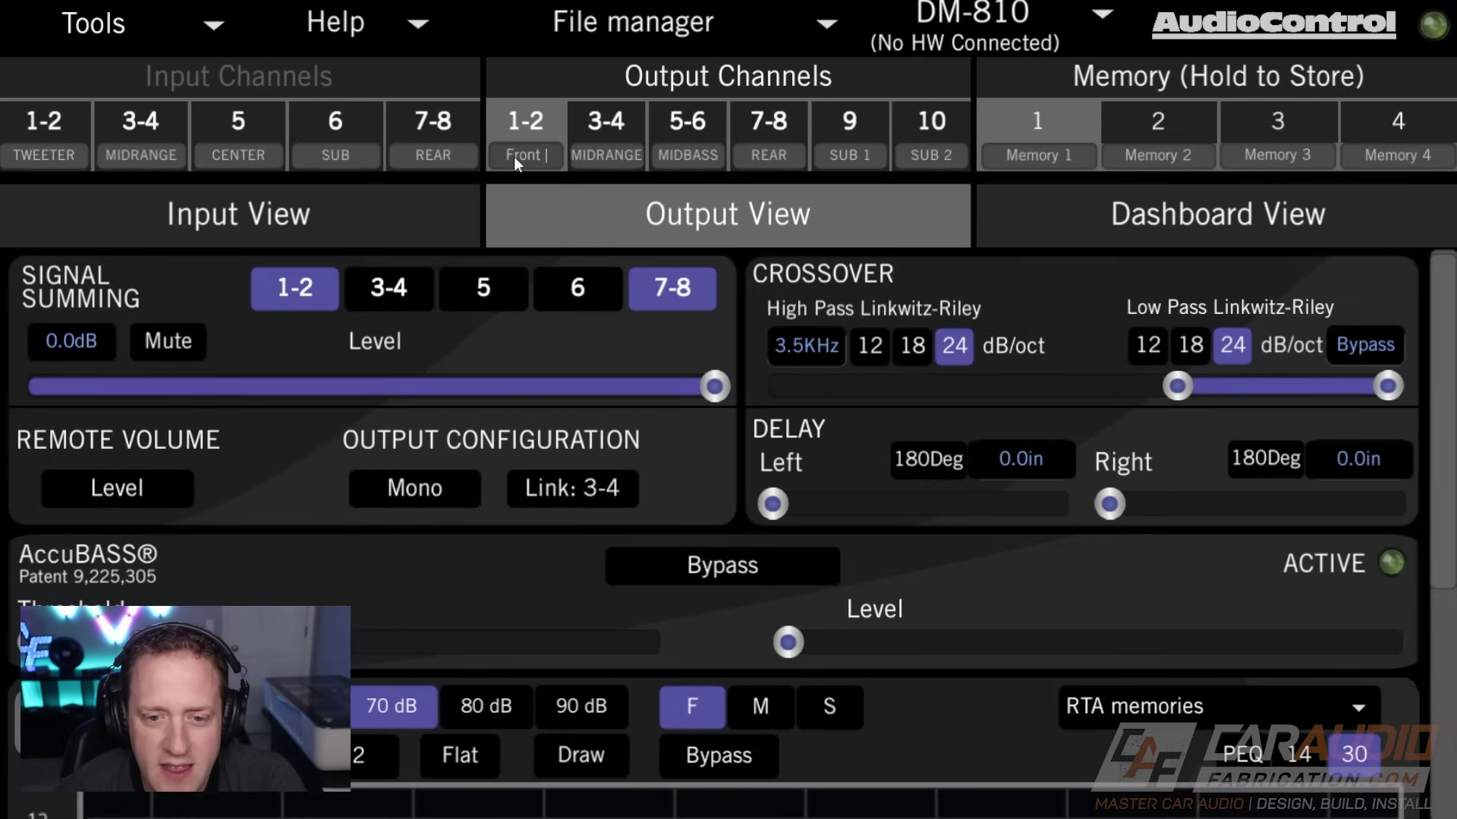
type(" Components")
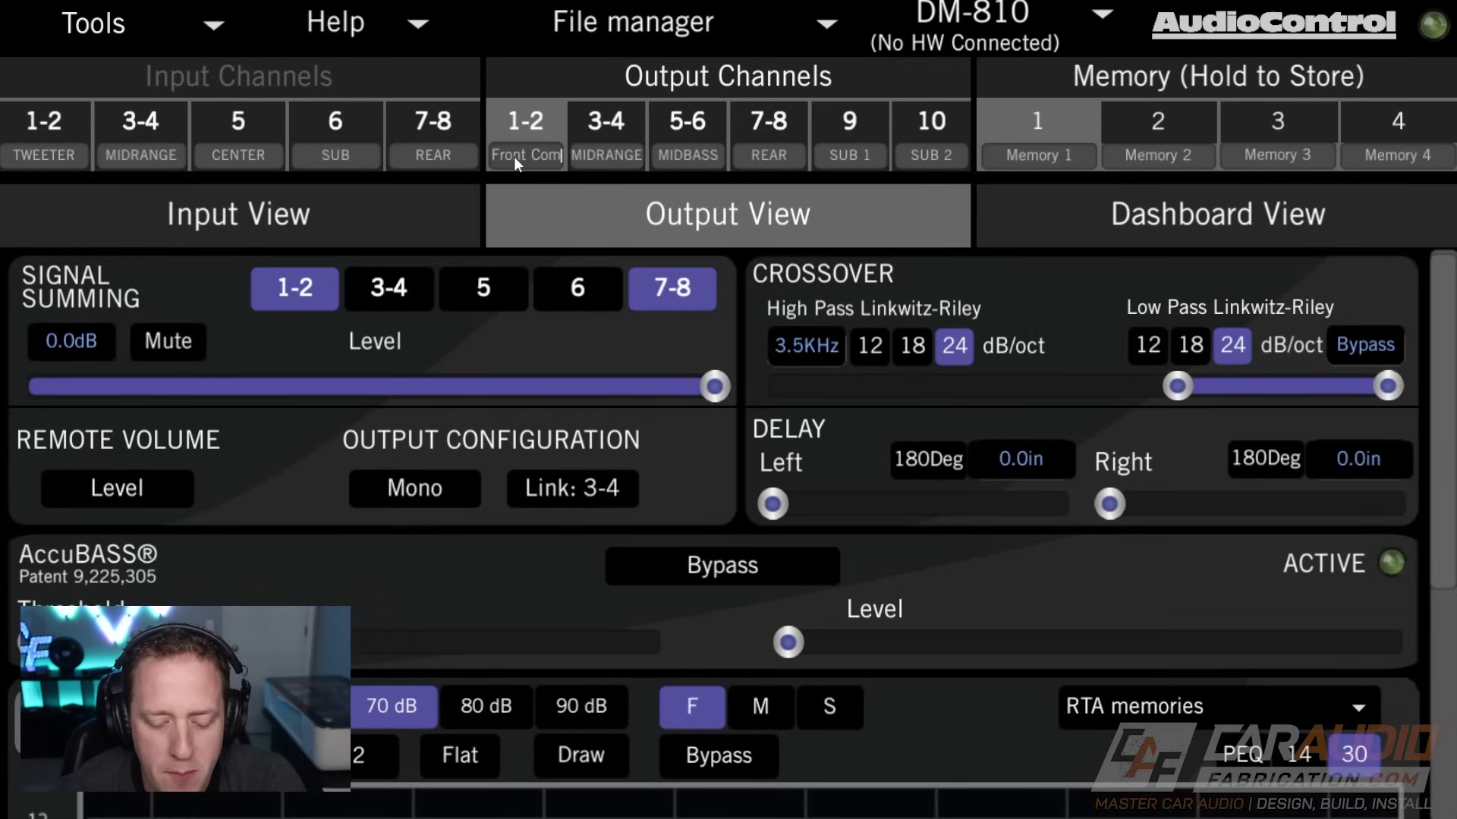
key("BackSpace")
key("Return")
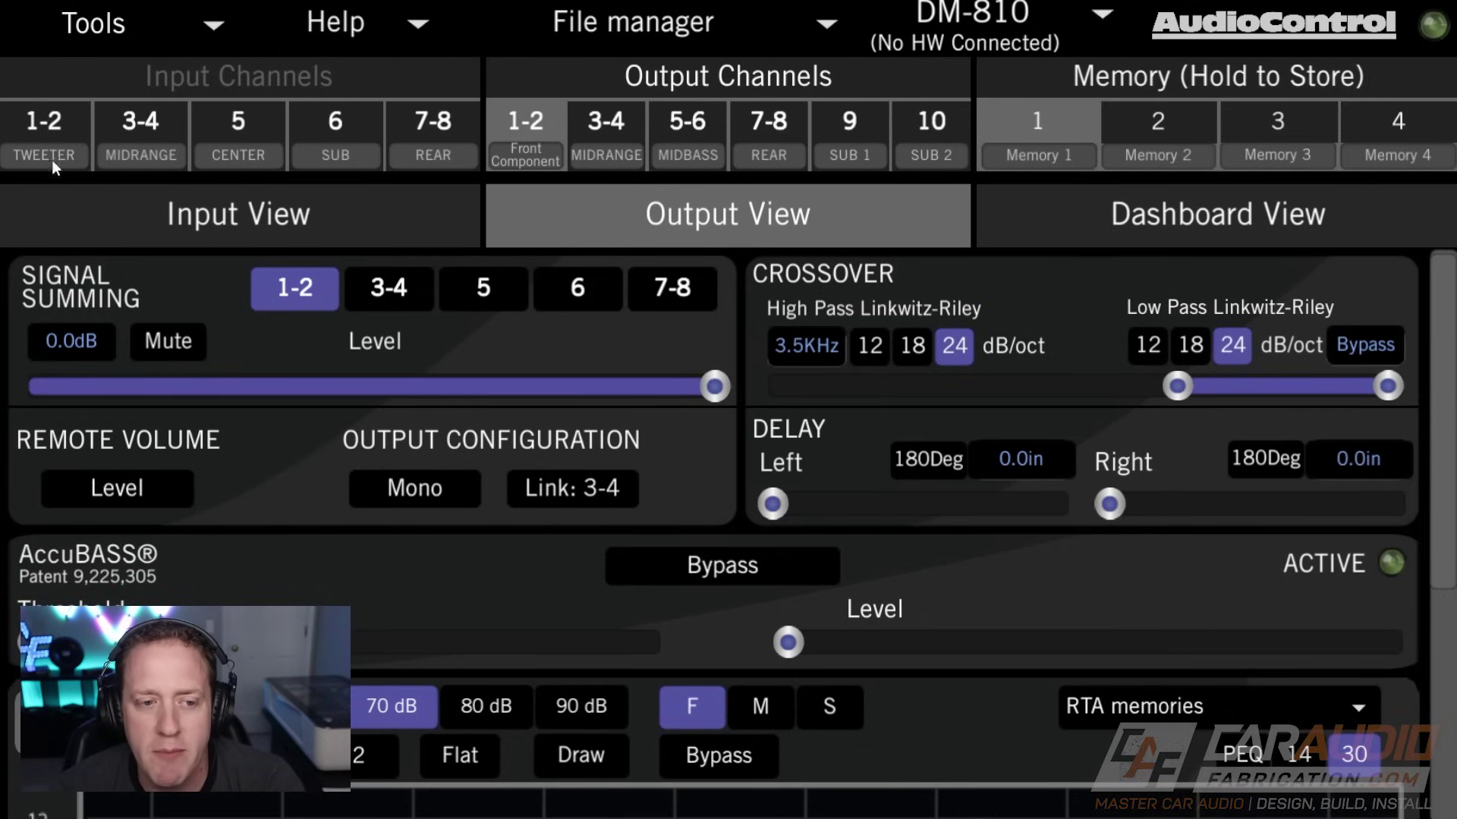
Add inputs 3-4 alongside inputs 1-2 in the output 1-2 signal summing
left_click(395, 292)
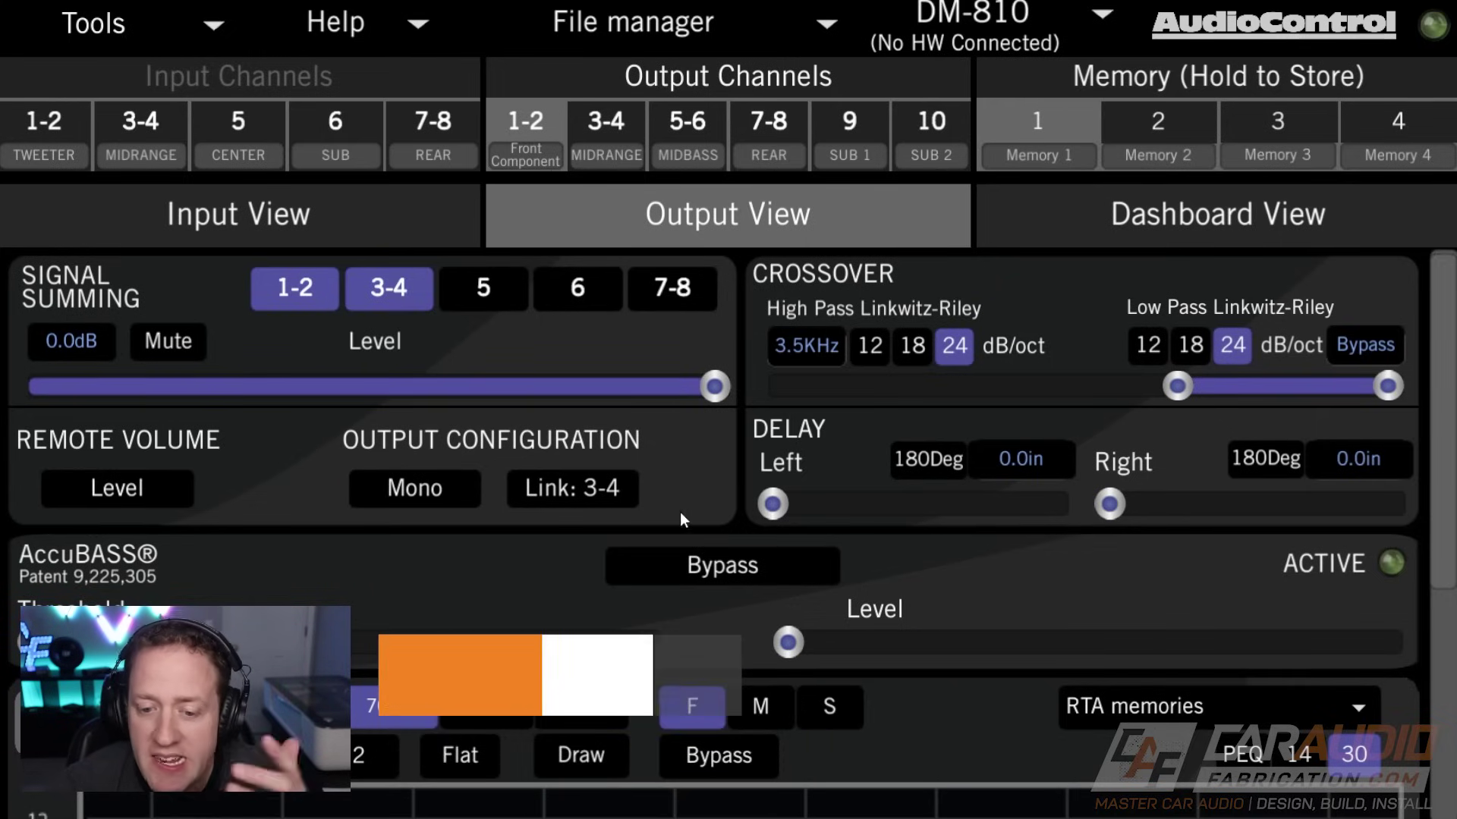
scroll(1429, 428, "down", 3)
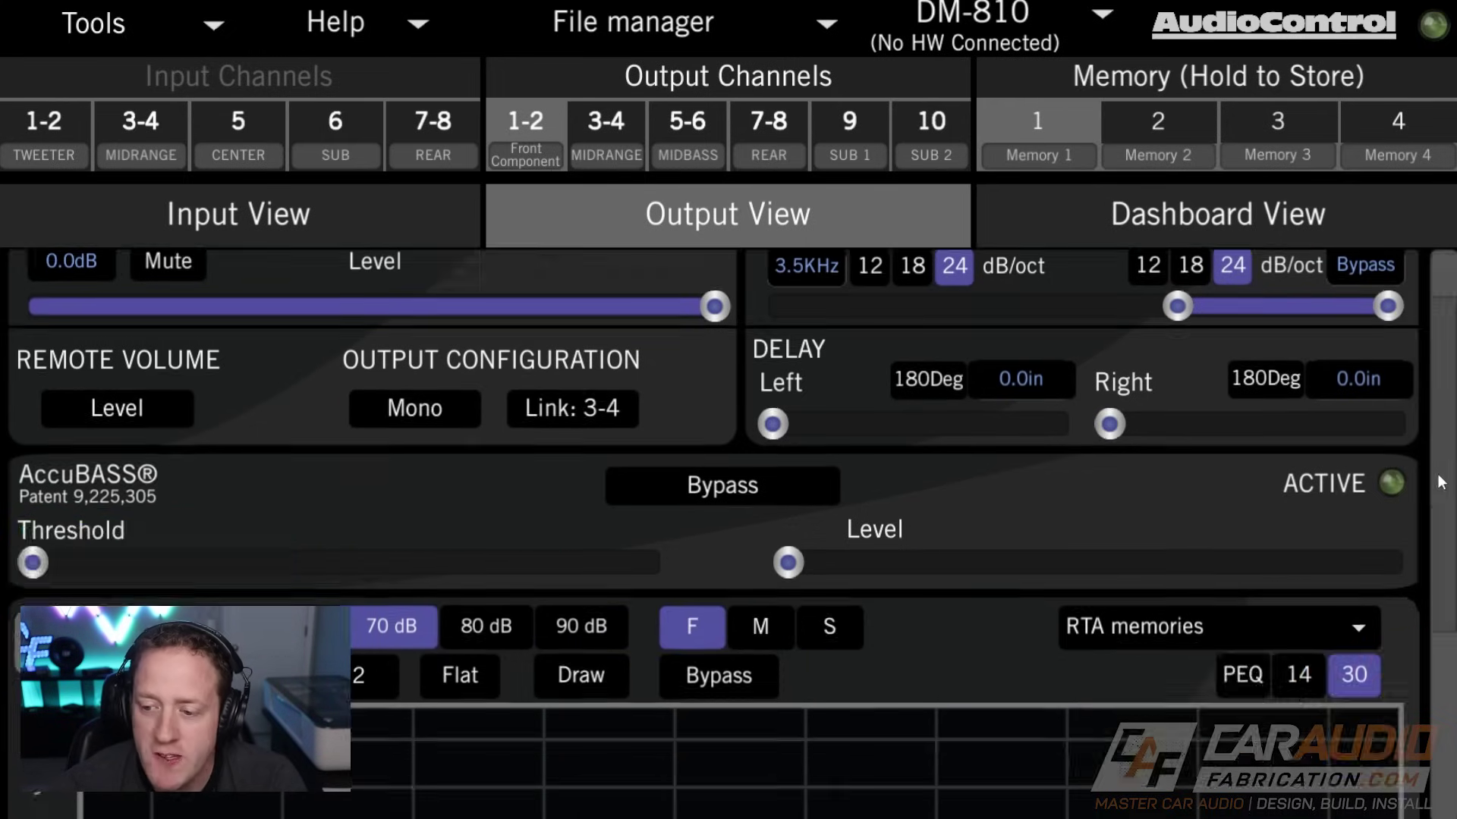
scroll(1392, 526, "up", 3)
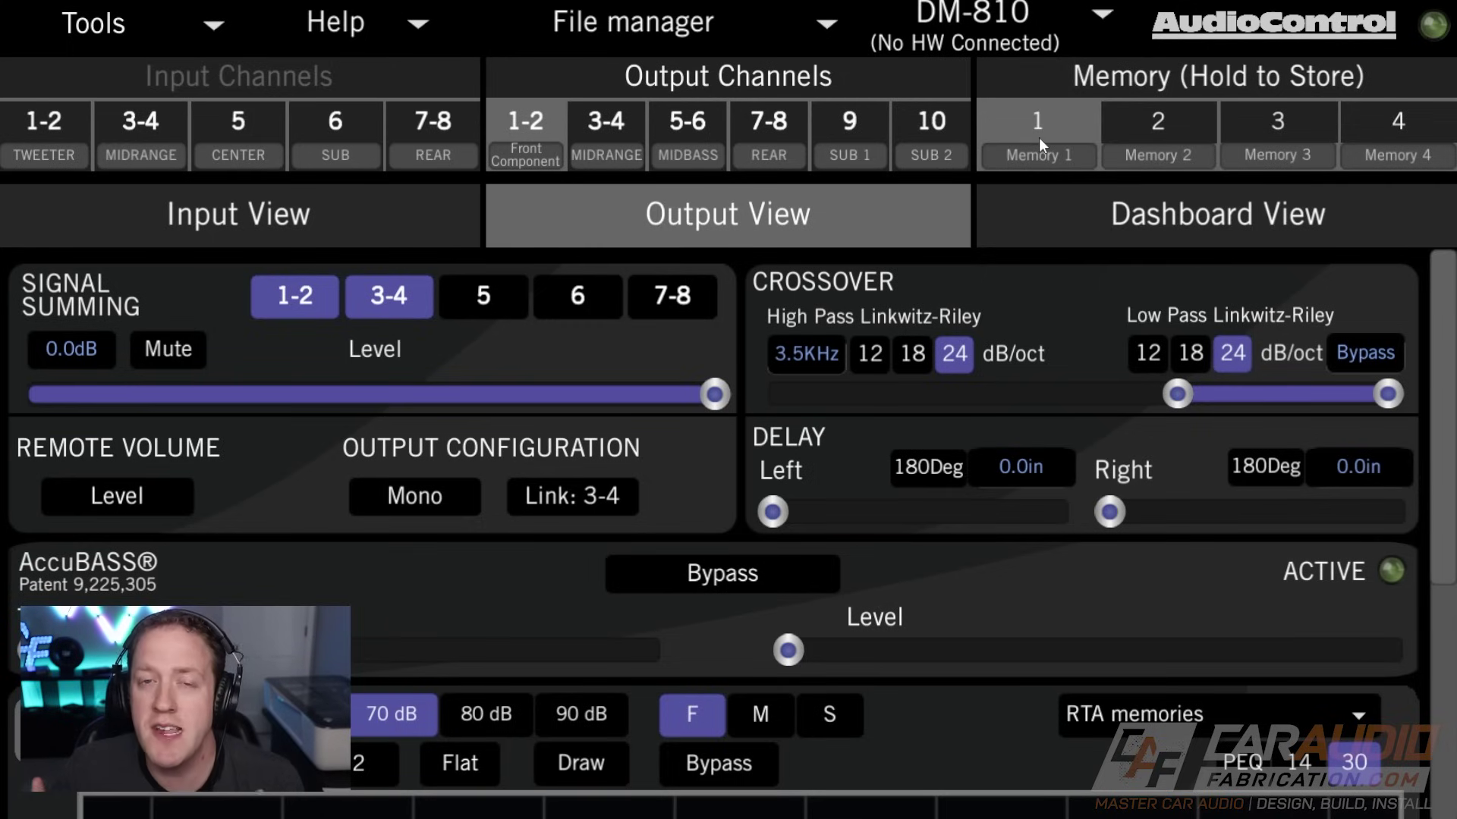
Discard current settings to load Memory 2, then discard again to load Memory 3
left_click(1131, 135)
left_click(618, 618)
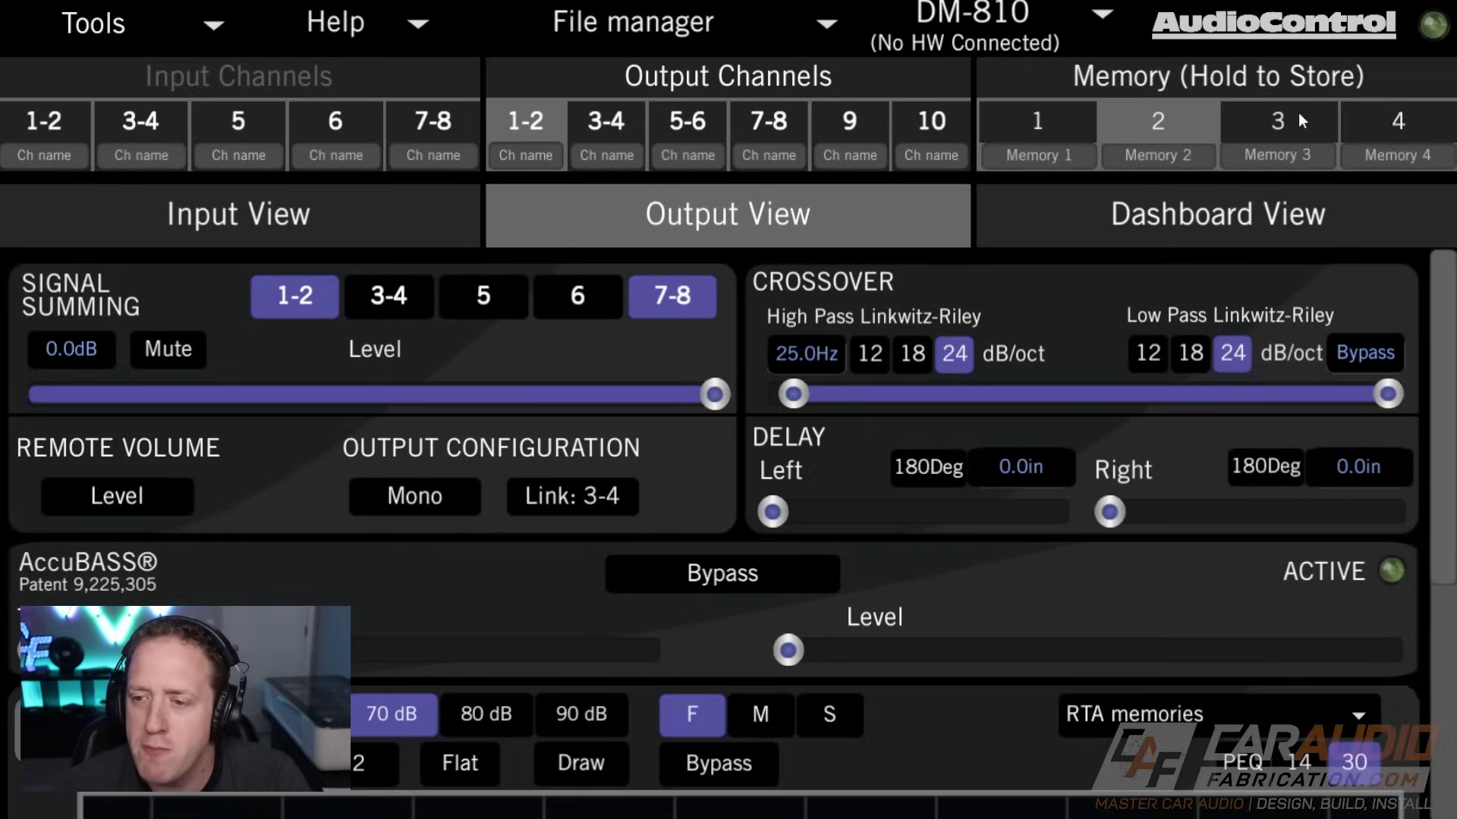
left_click(1299, 112)
left_click(541, 633)
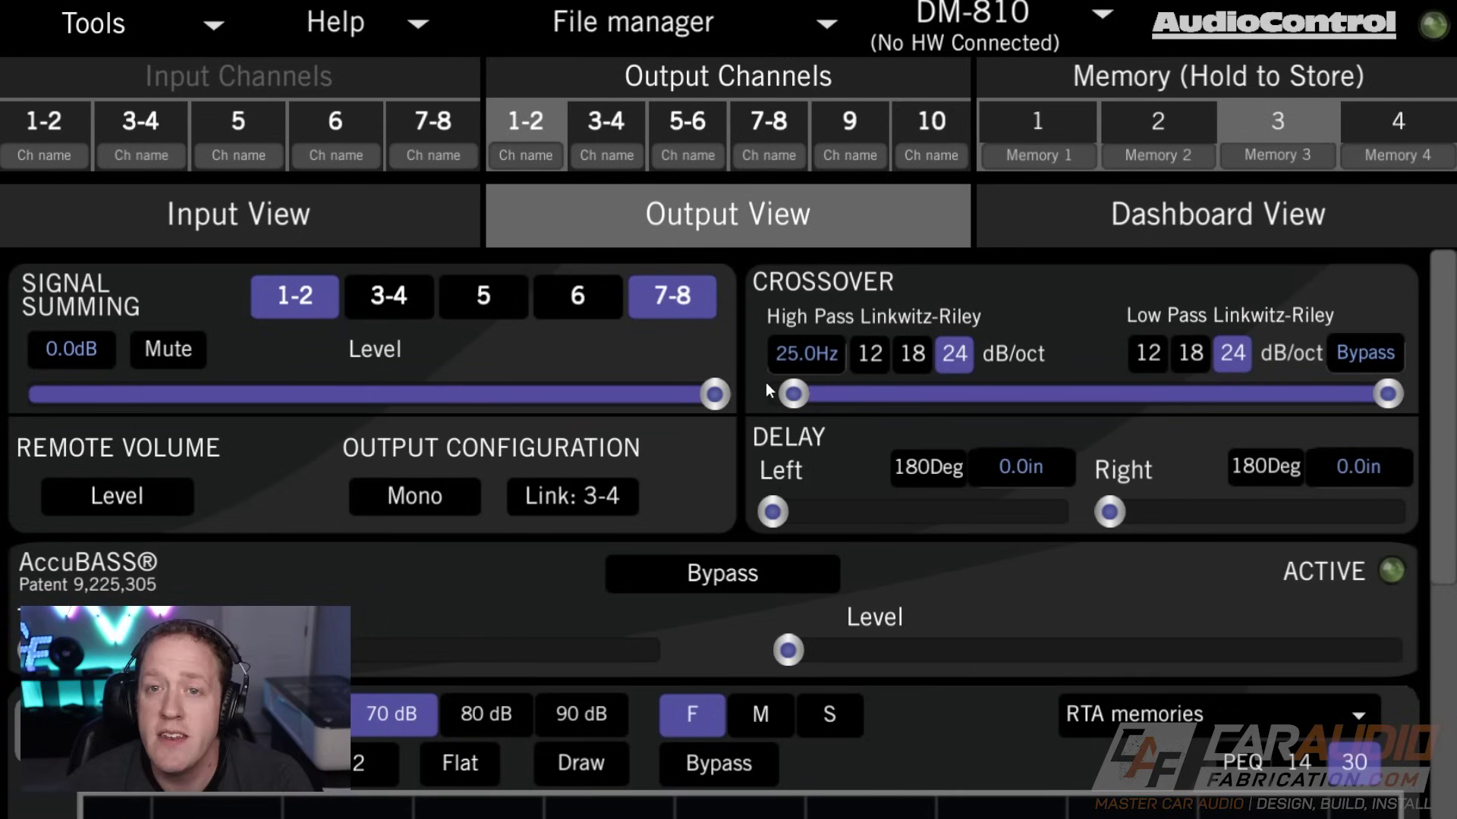
Raise the inputs 1-2 gain to 9.1dB and lower the outputs 1-2 summing level
left_click(379, 227)
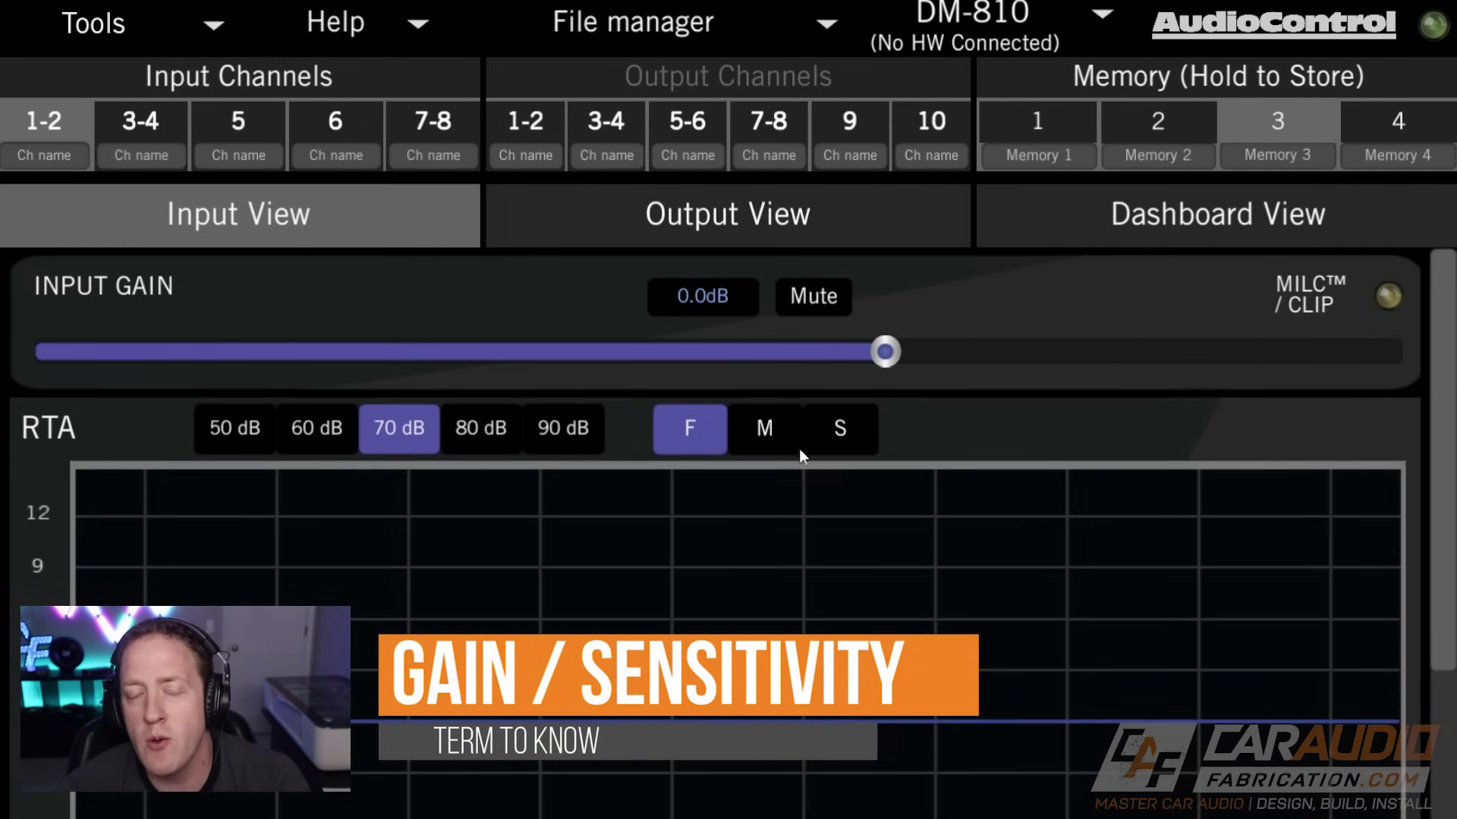
left_click_drag(885, 351, 895, 351)
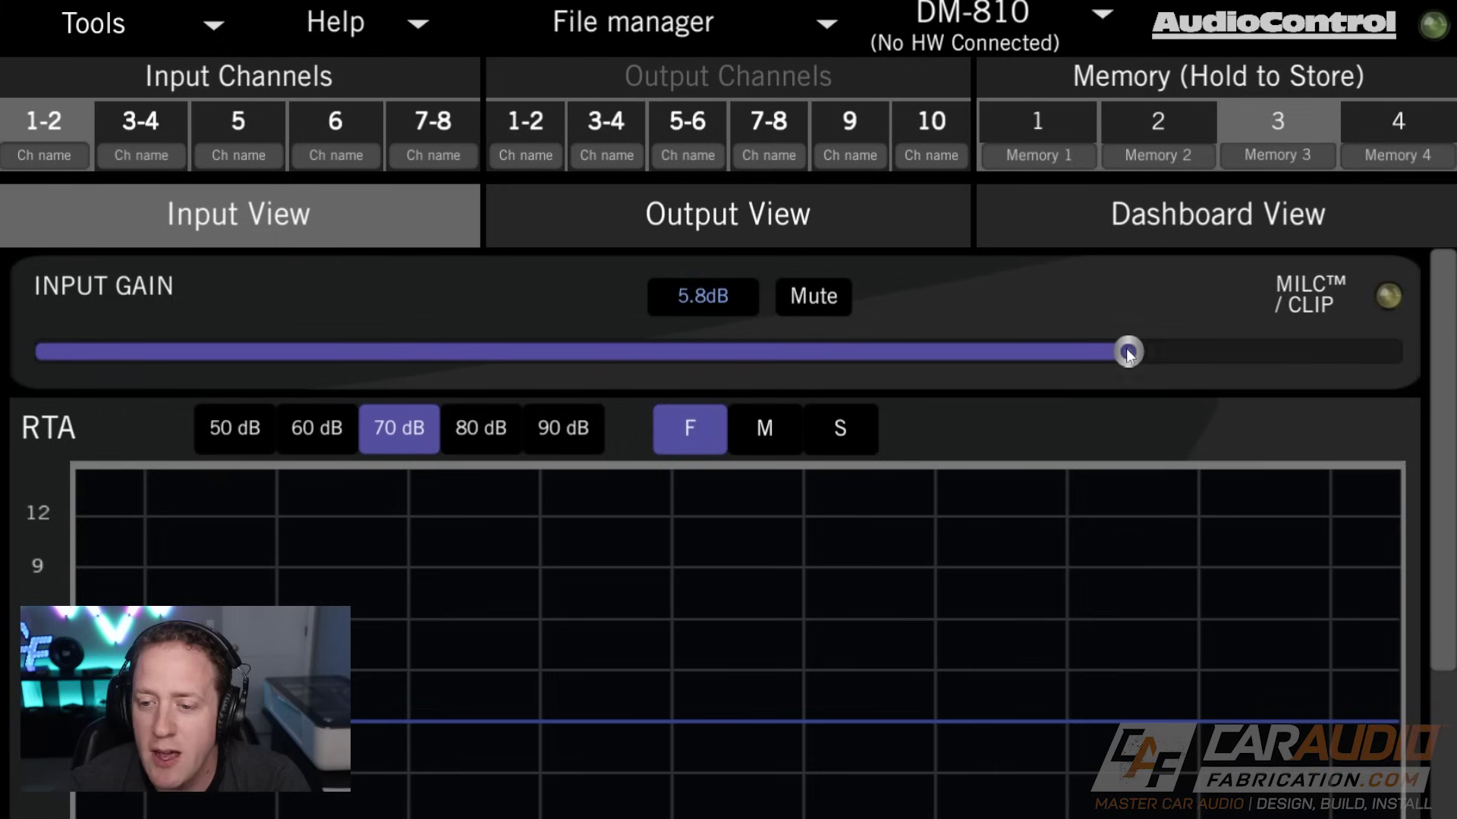
left_click(607, 234)
left_click(424, 220)
left_click_drag(1051, 354, 976, 352)
left_click(844, 235)
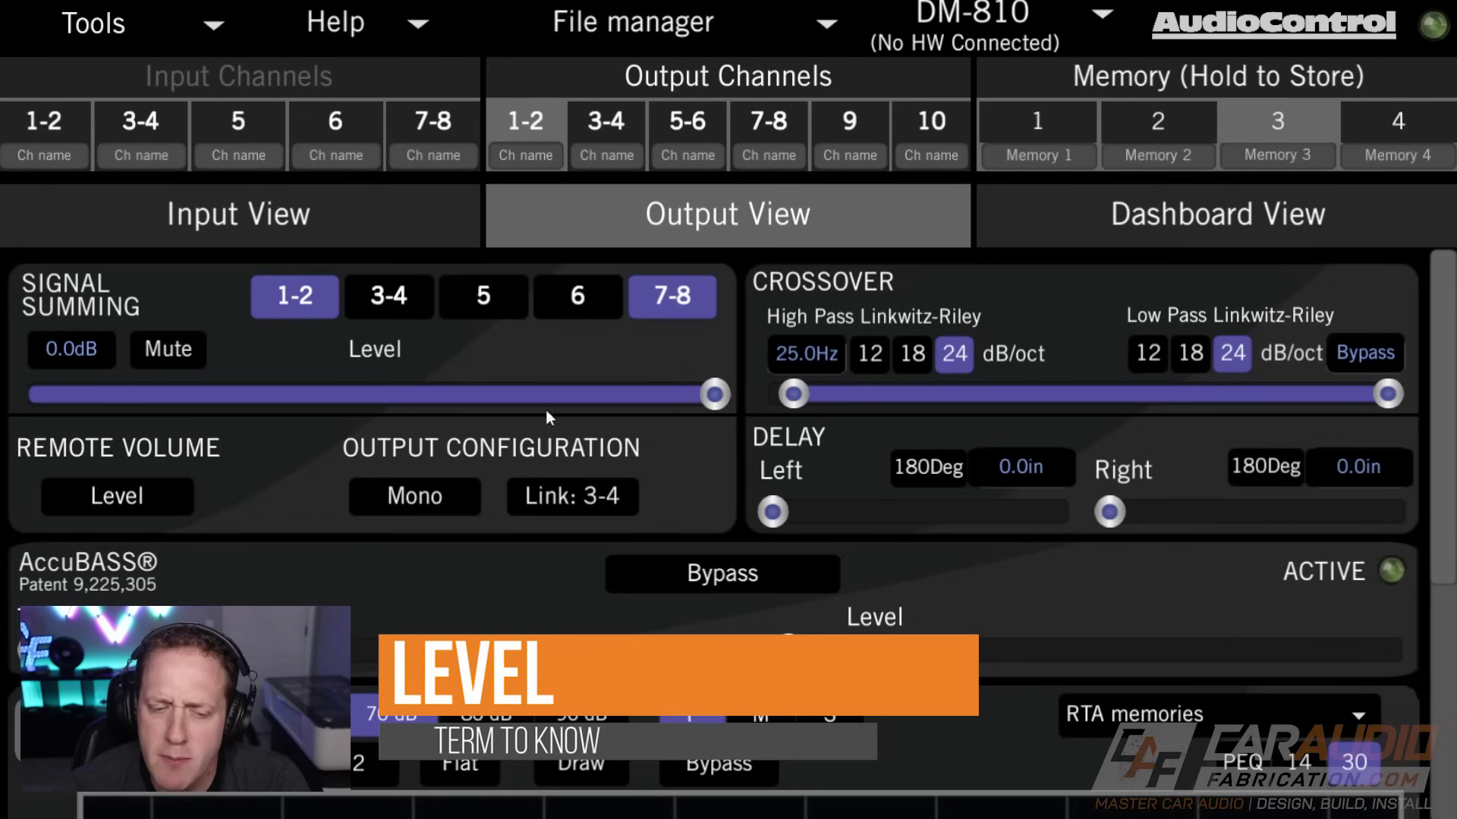
left_click_drag(722, 393, 598, 398)
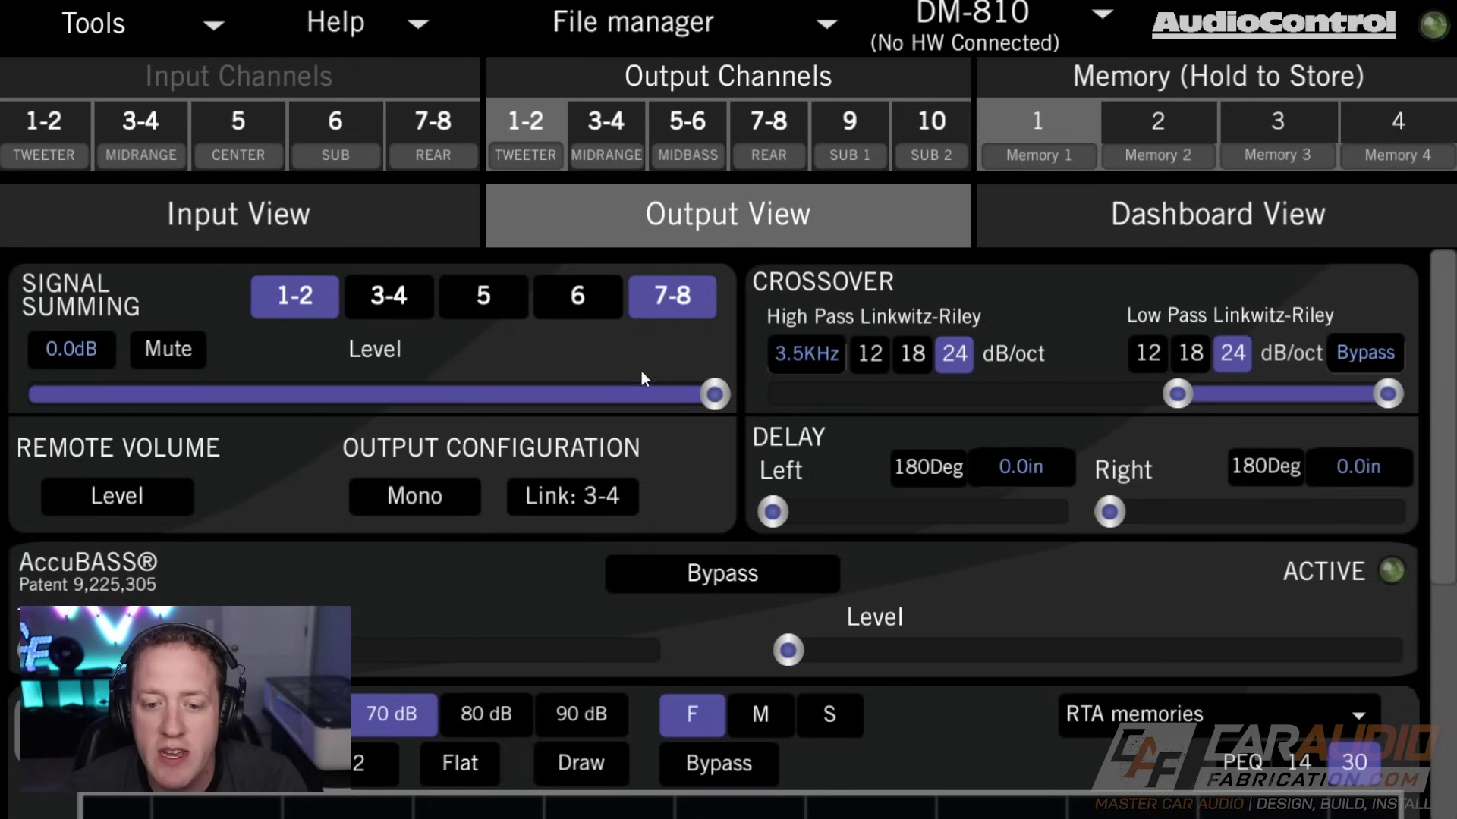
Set the tweeter outputs 1-2 level to -6.0dB
left_click_drag(715, 395, 650, 395)
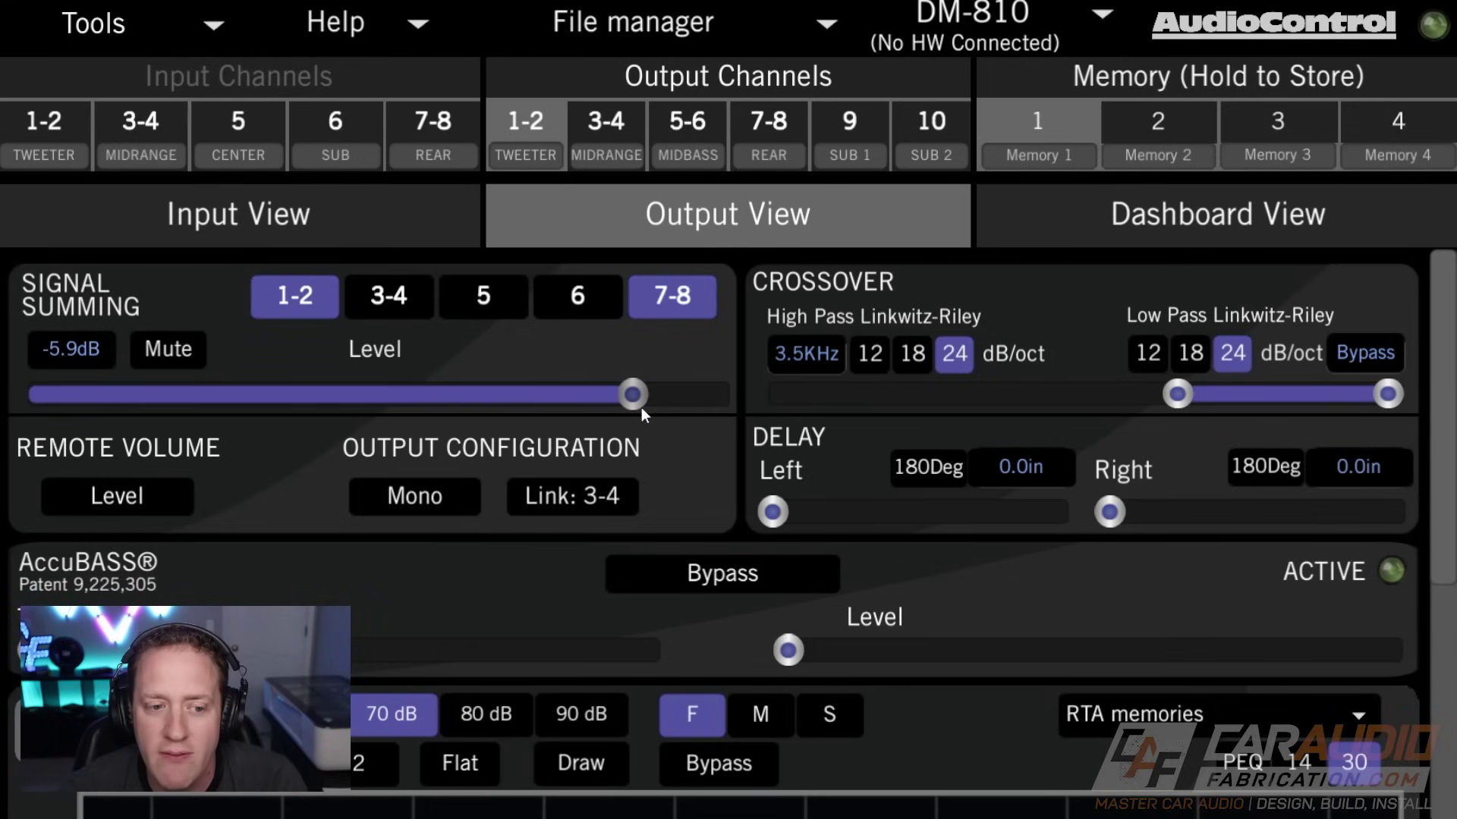
left_click(85, 351)
type("-6")
key("Return")
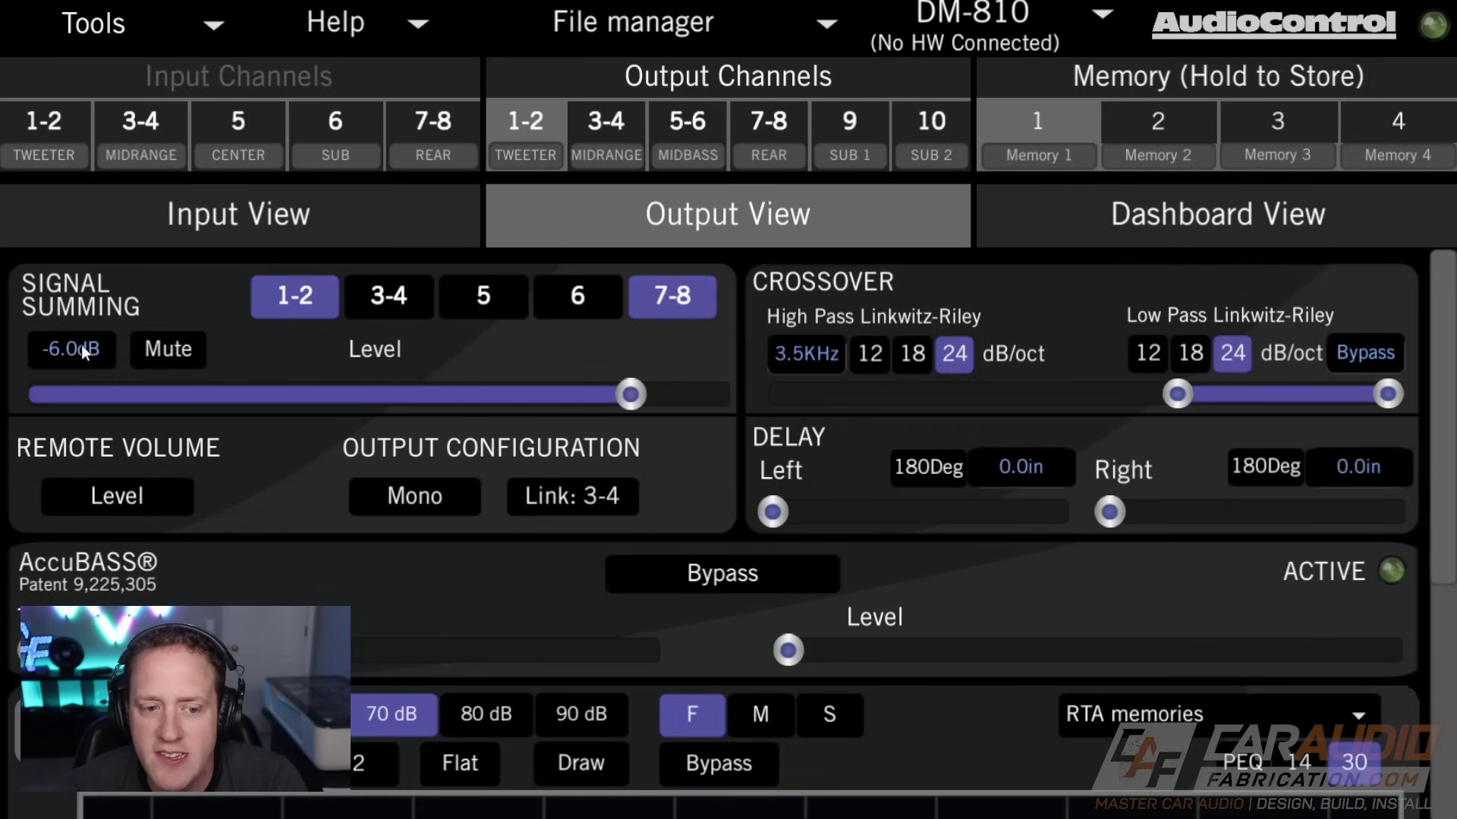
Set the midrange outputs 3-4 level to -3.0dB, then return to outputs 1-2
left_click(586, 125)
left_click(666, 132)
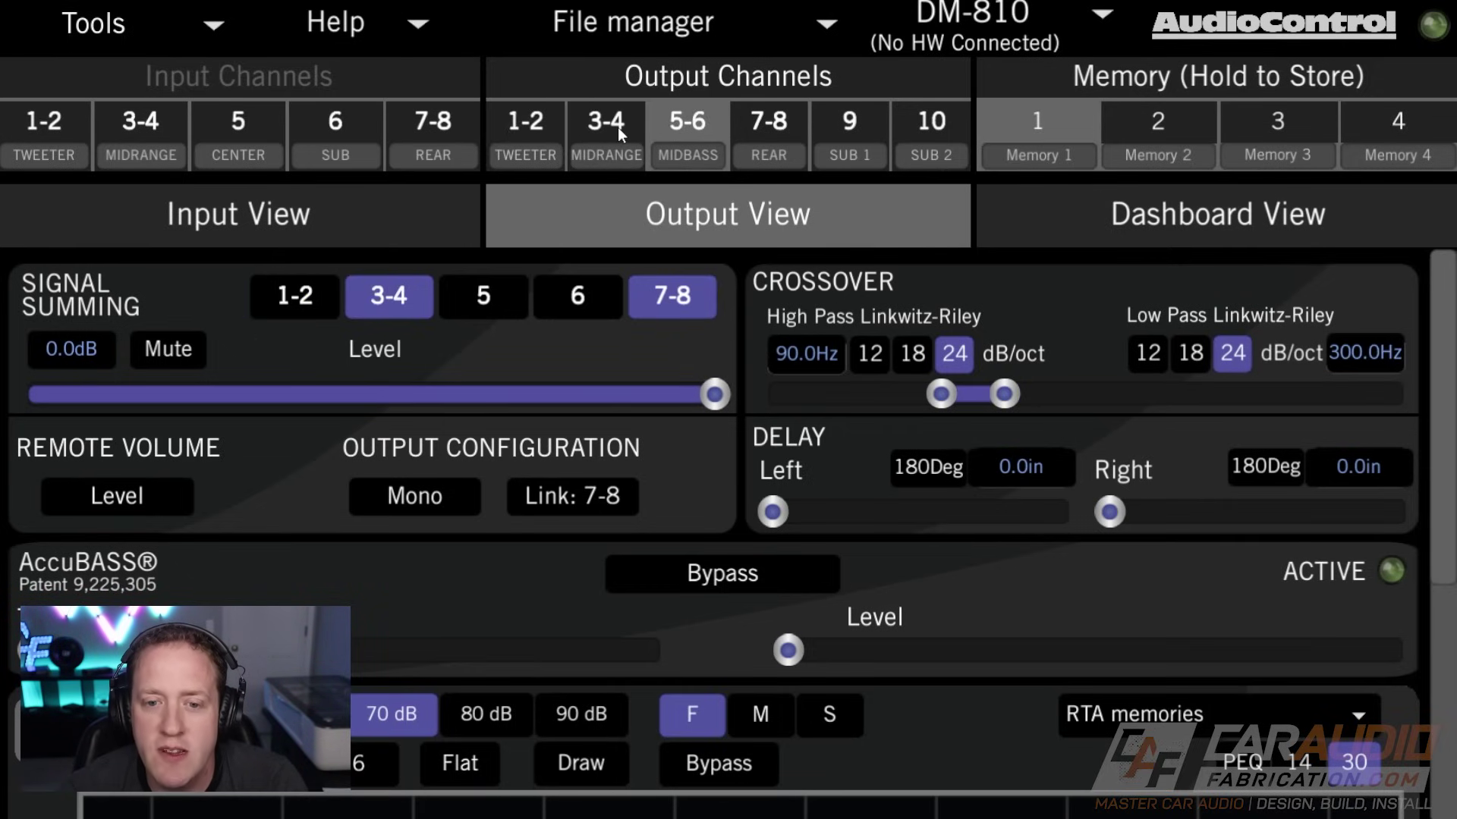
left_click(617, 126)
left_click(703, 129)
left_click(612, 133)
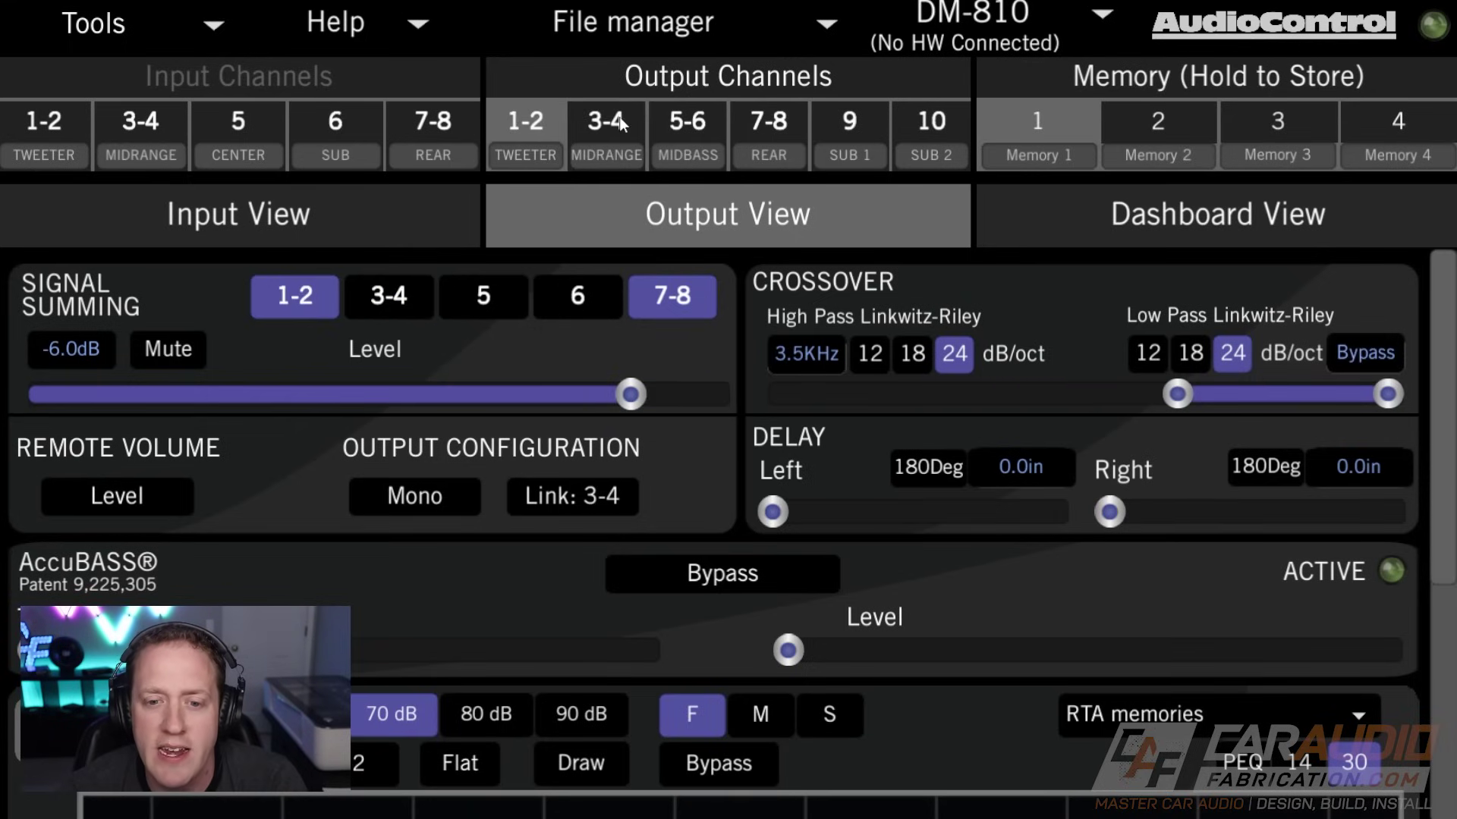
left_click(624, 121)
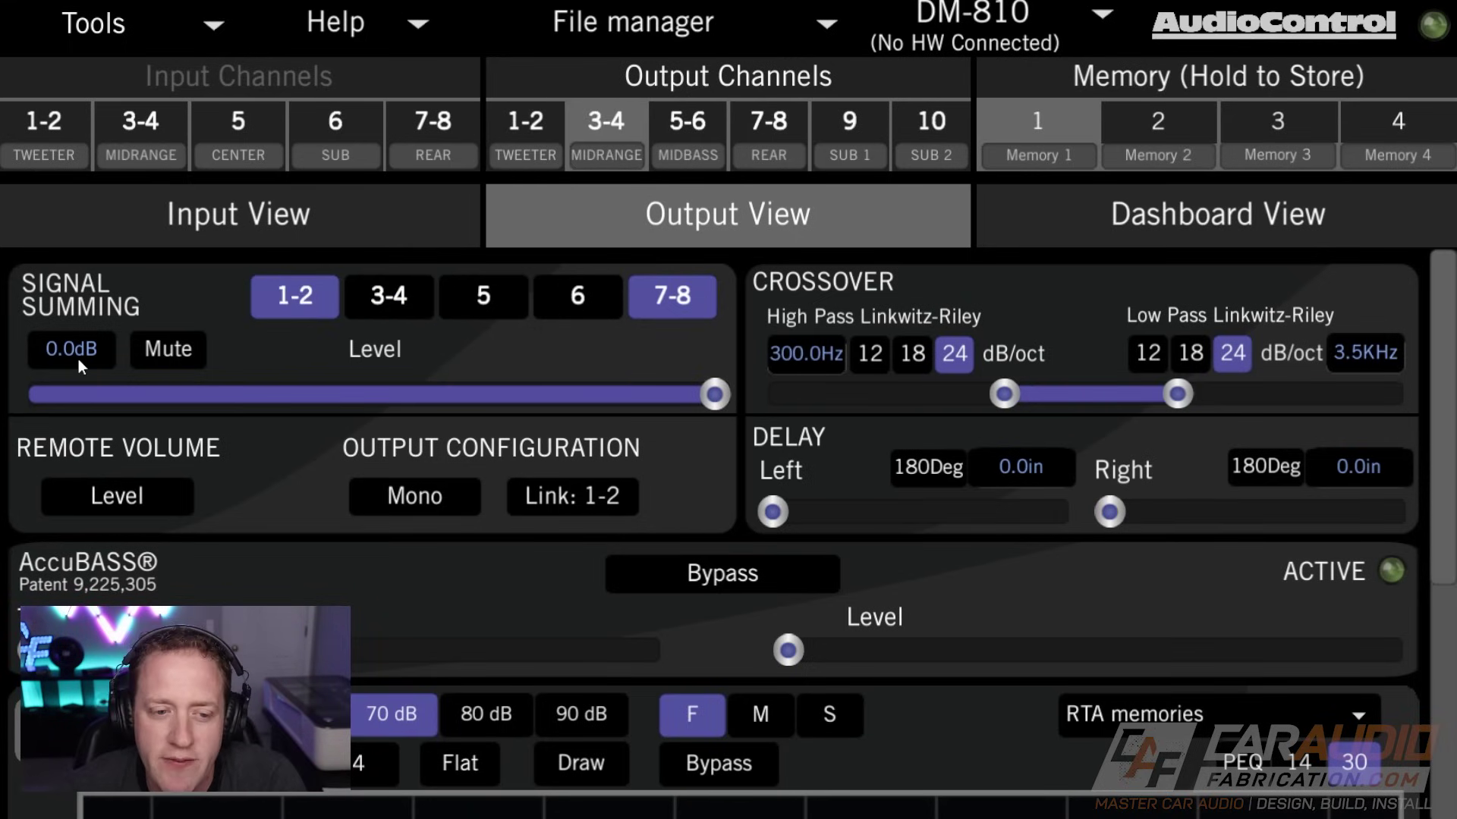
key("BackSpace")
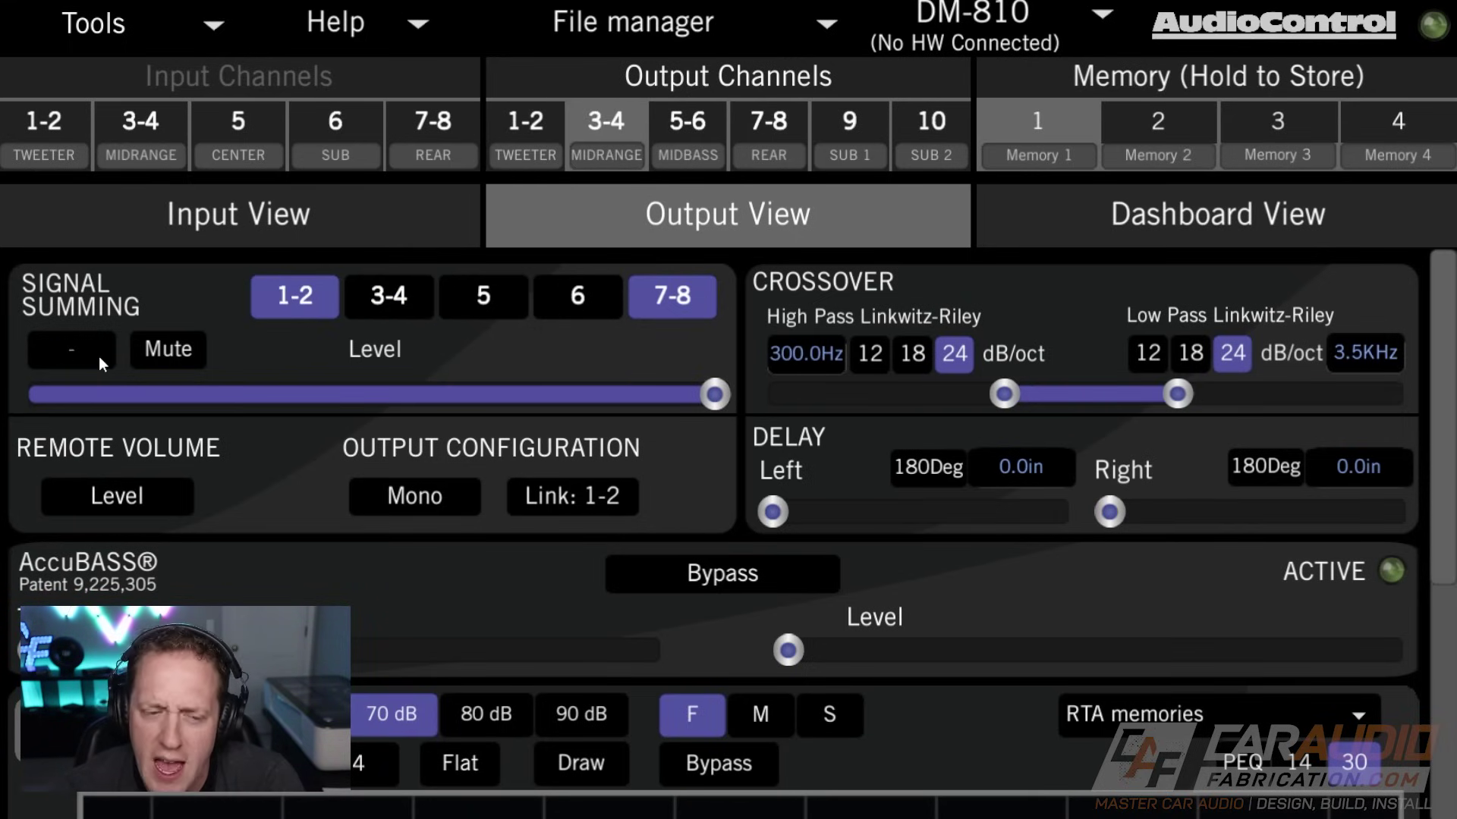
type("-3")
key("Return")
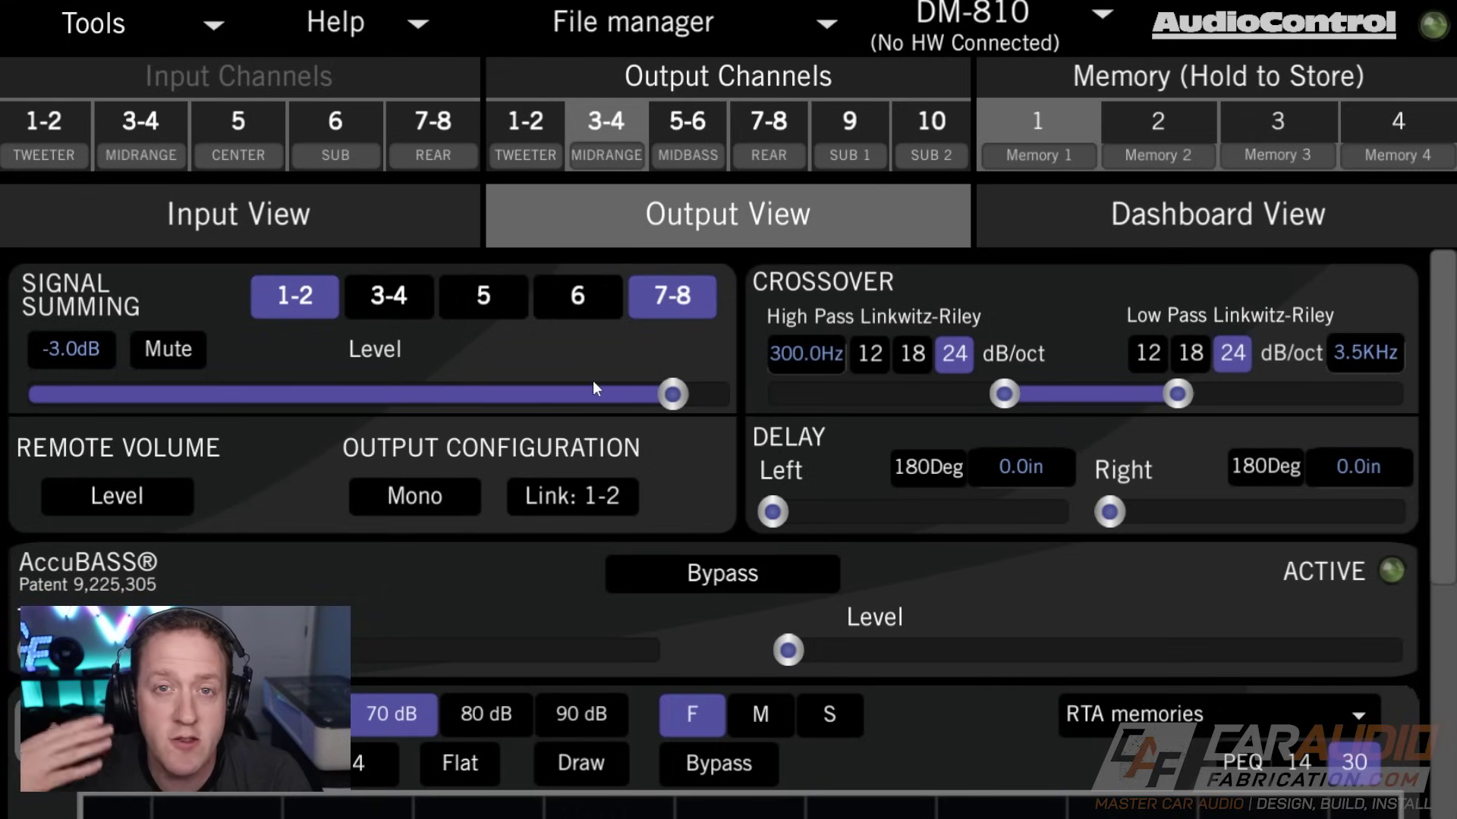
left_click(536, 130)
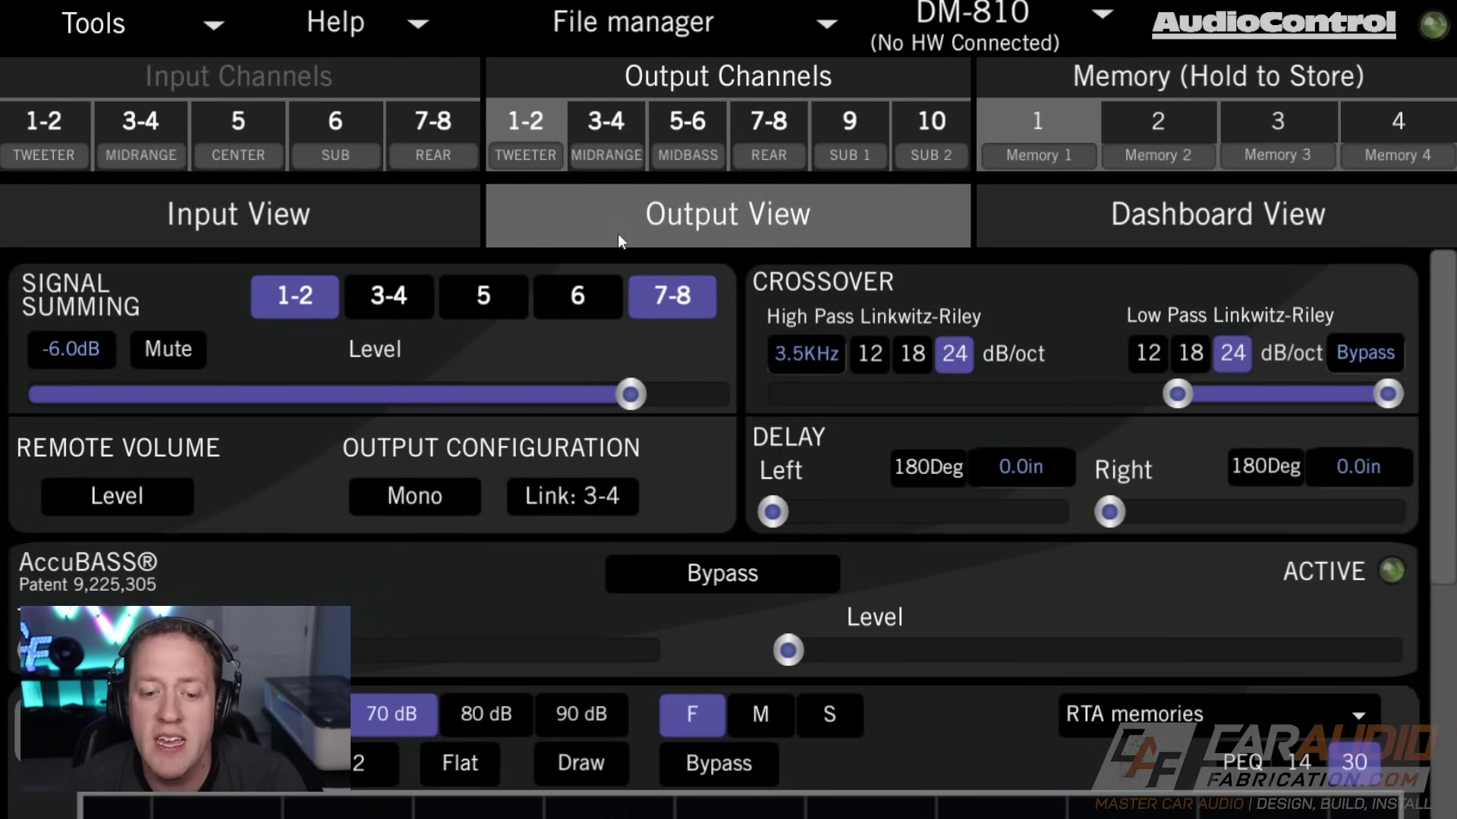
scroll(425, 562, "down", 1)
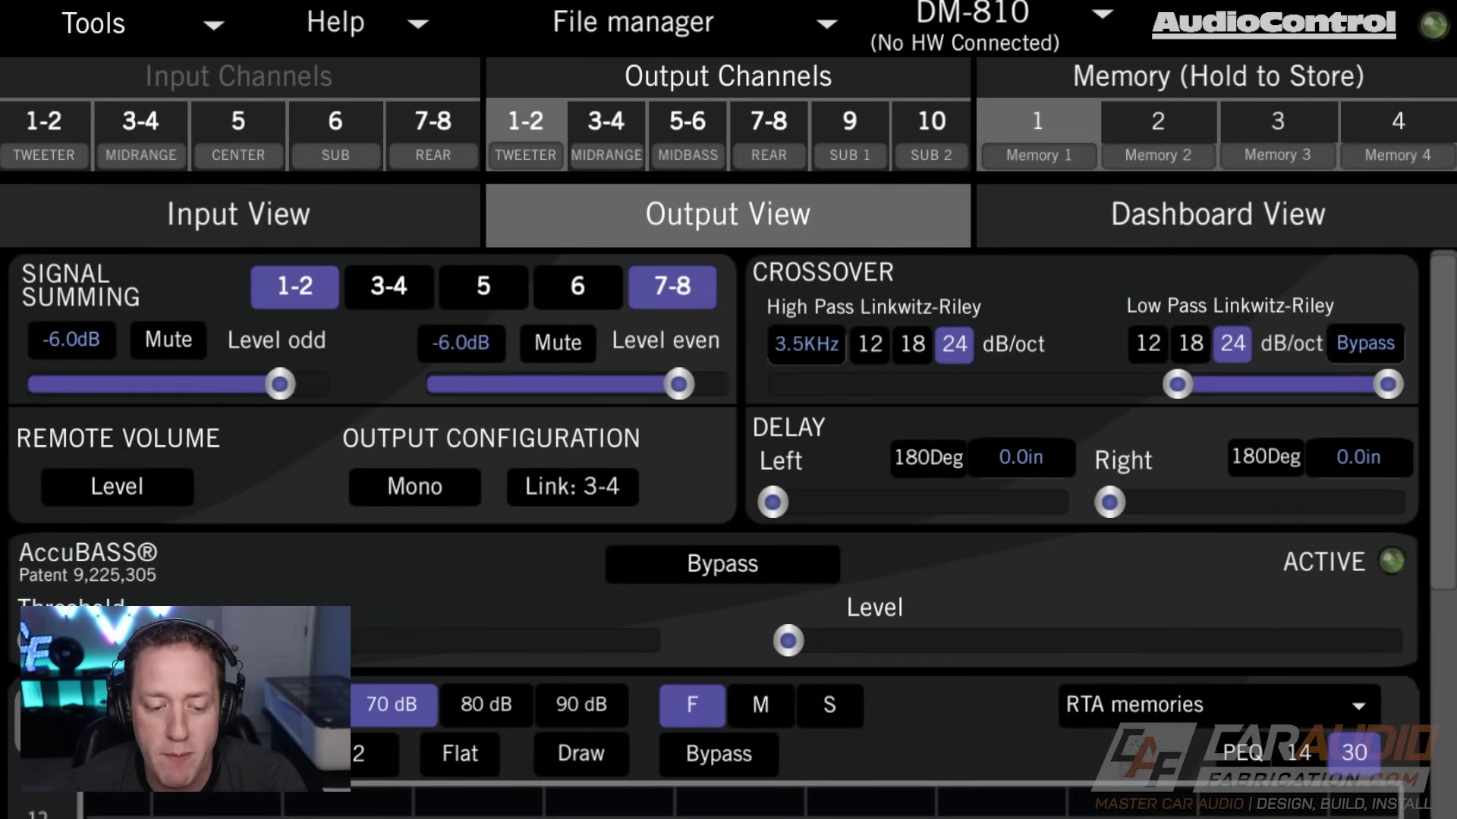
Split the tweeter level into odd/even and lower the odd level to -8.4dB
left_click(357, 760)
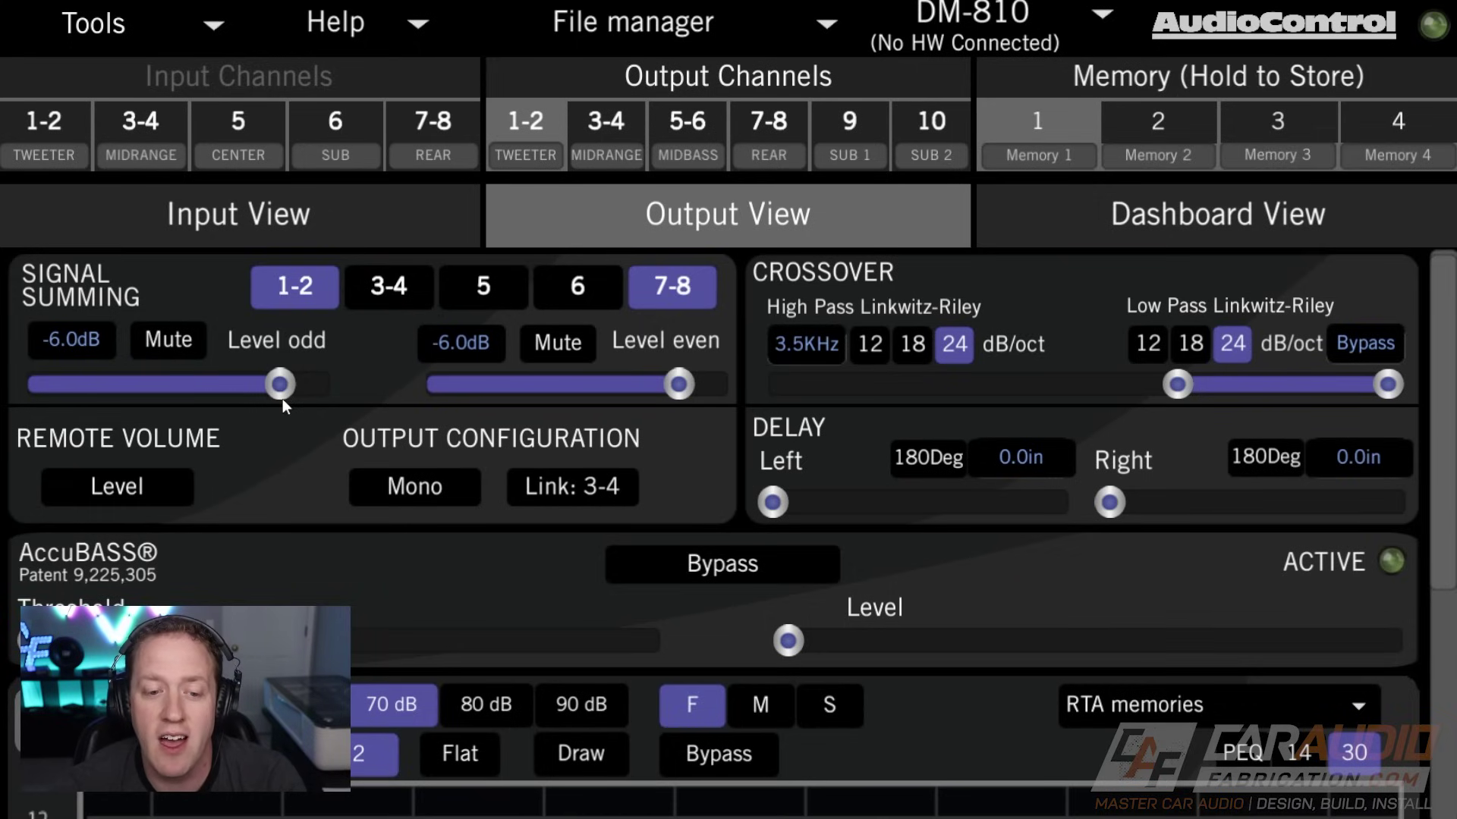
mouse_move(282, 395)
left_mouse_down()
mouse_move(256, 394)
mouse_move(268, 400)
left_mouse_up()
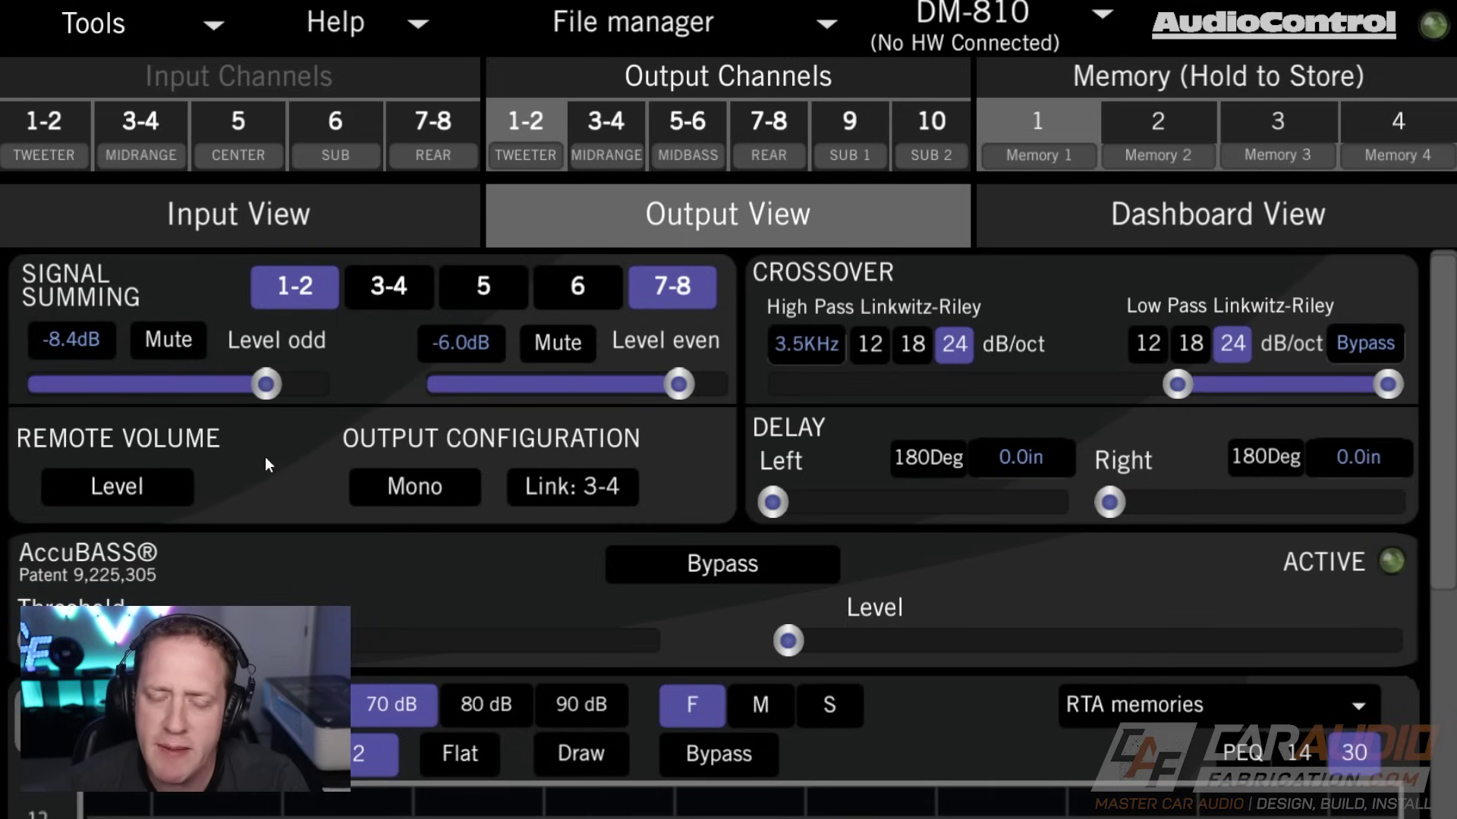
Toggle mute on the tweeter's odd and even outputs, leaving the odd output muted
left_click(167, 343)
left_click(567, 347)
left_click(168, 340)
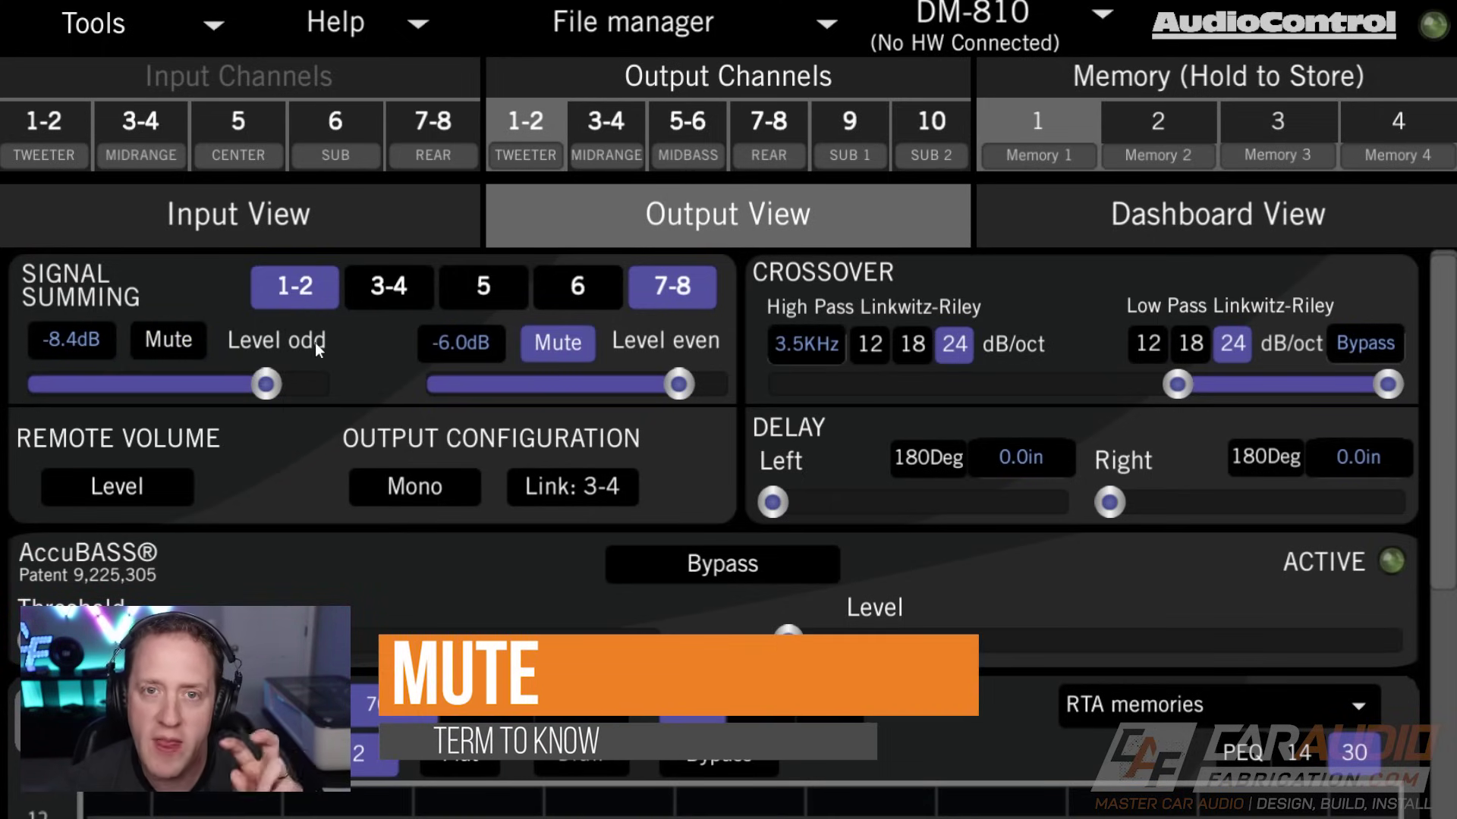
left_click(179, 346)
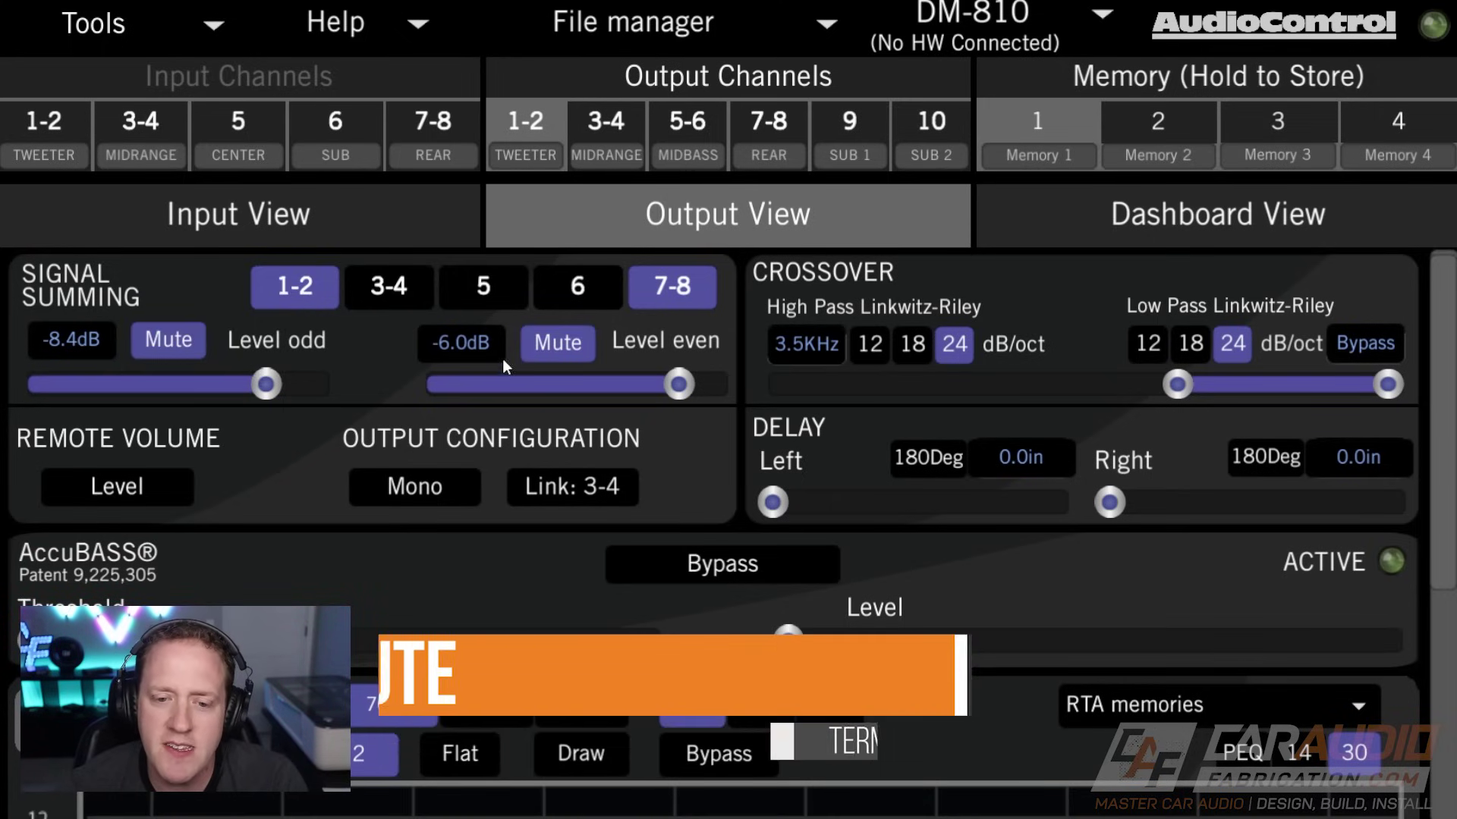
Mute outputs 5-6, outputs 7-8 and subwoofer output 9
left_click(619, 115)
left_click(717, 123)
left_click(144, 349)
left_click(762, 122)
left_click(176, 354)
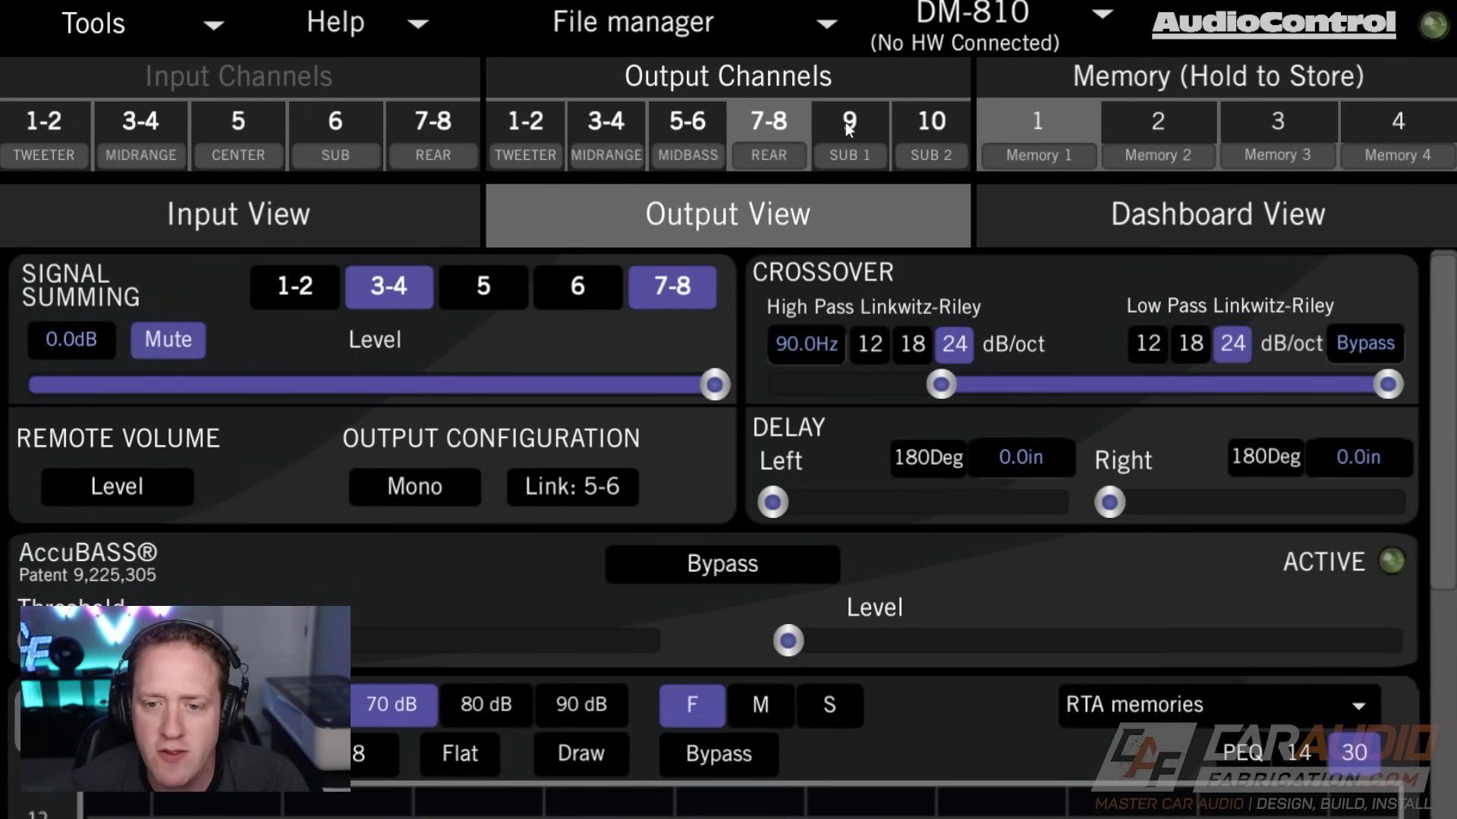
left_click(849, 128)
left_click(194, 351)
Check SUB 2, then return to tweeter outputs 1-2 and end separate editing of output 2
left_click(932, 135)
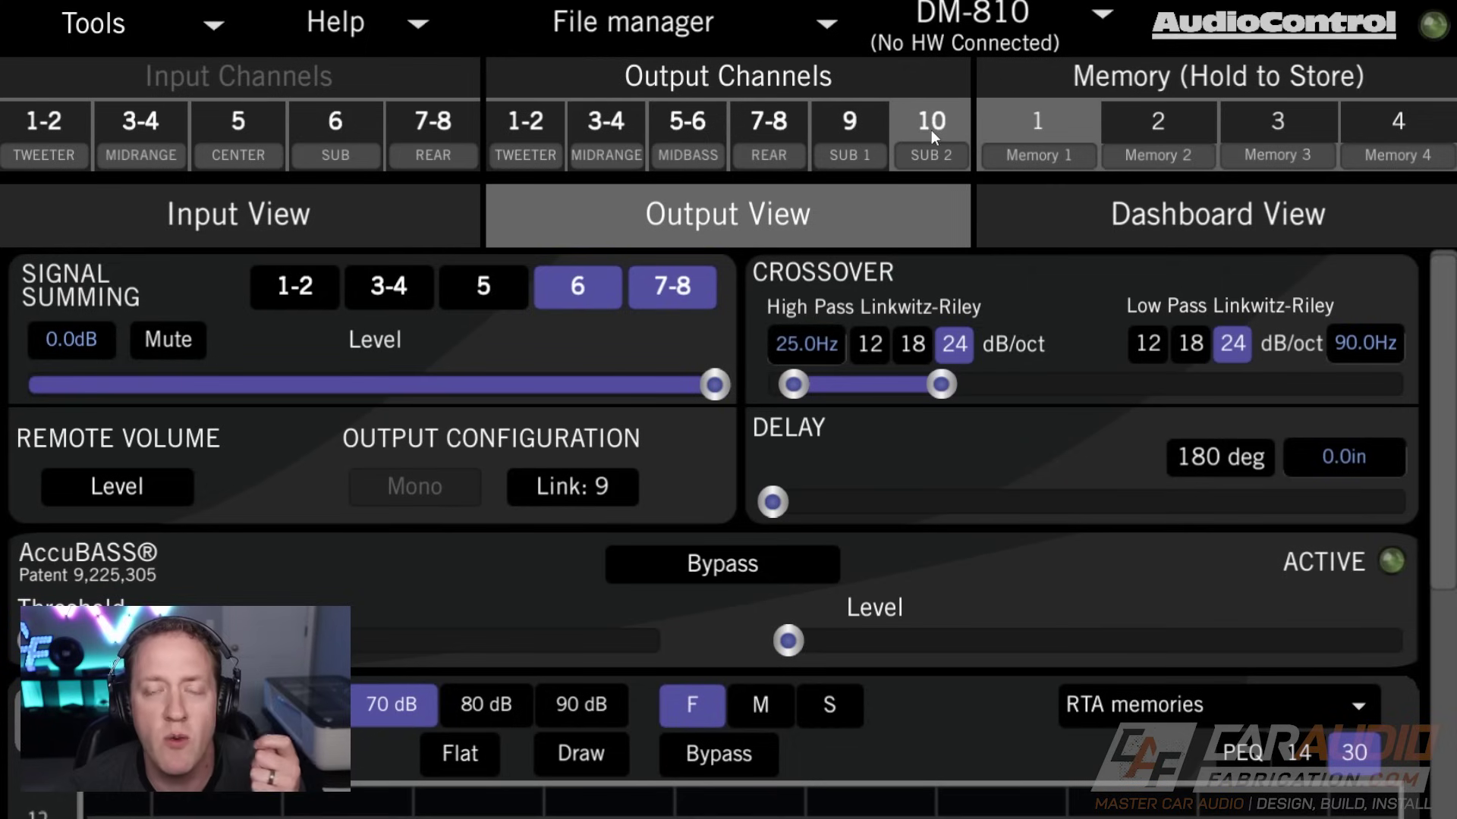
left_click(194, 349)
left_click(529, 119)
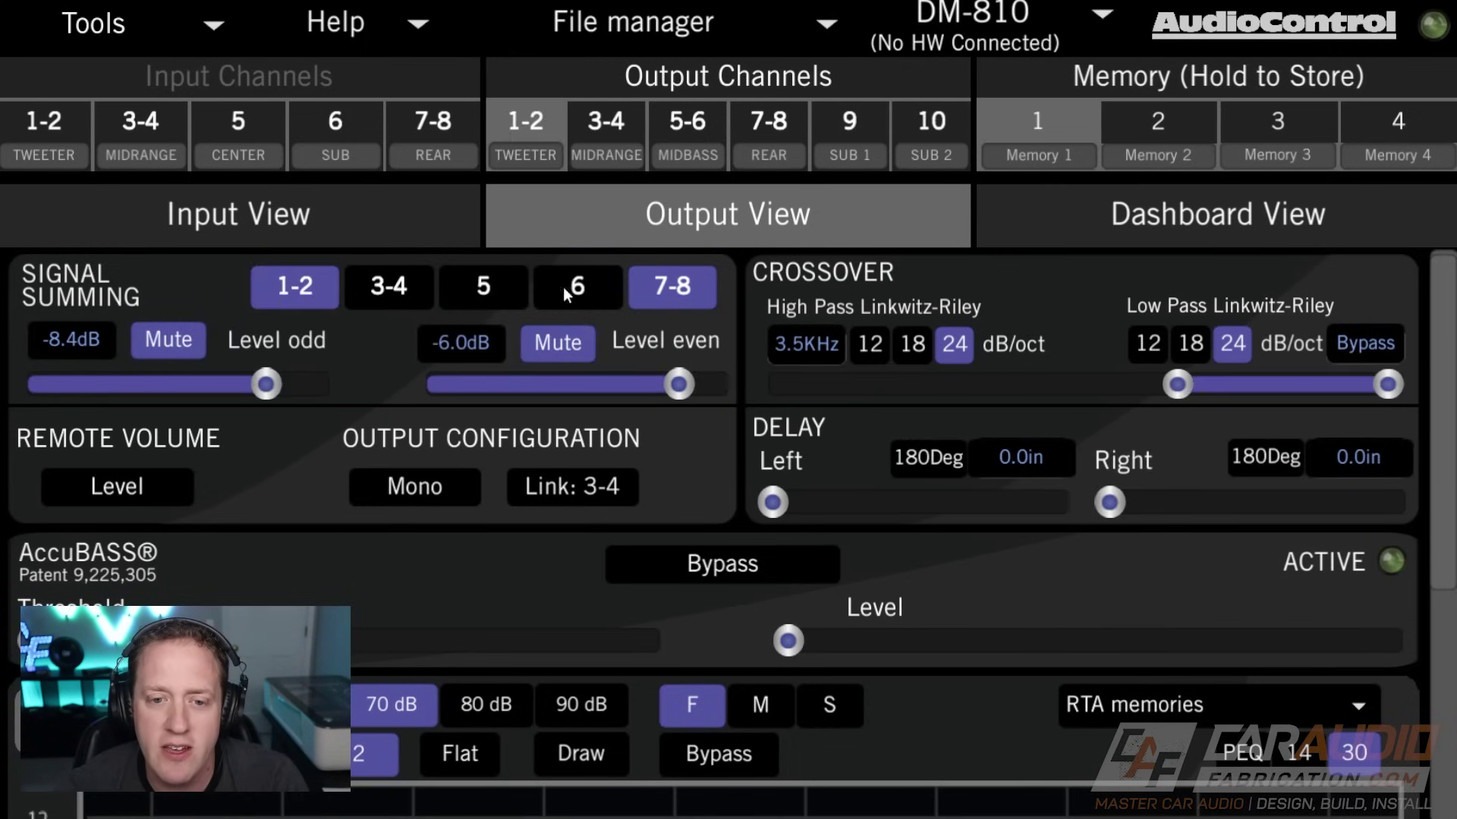
scroll(816, 609, "down", 1)
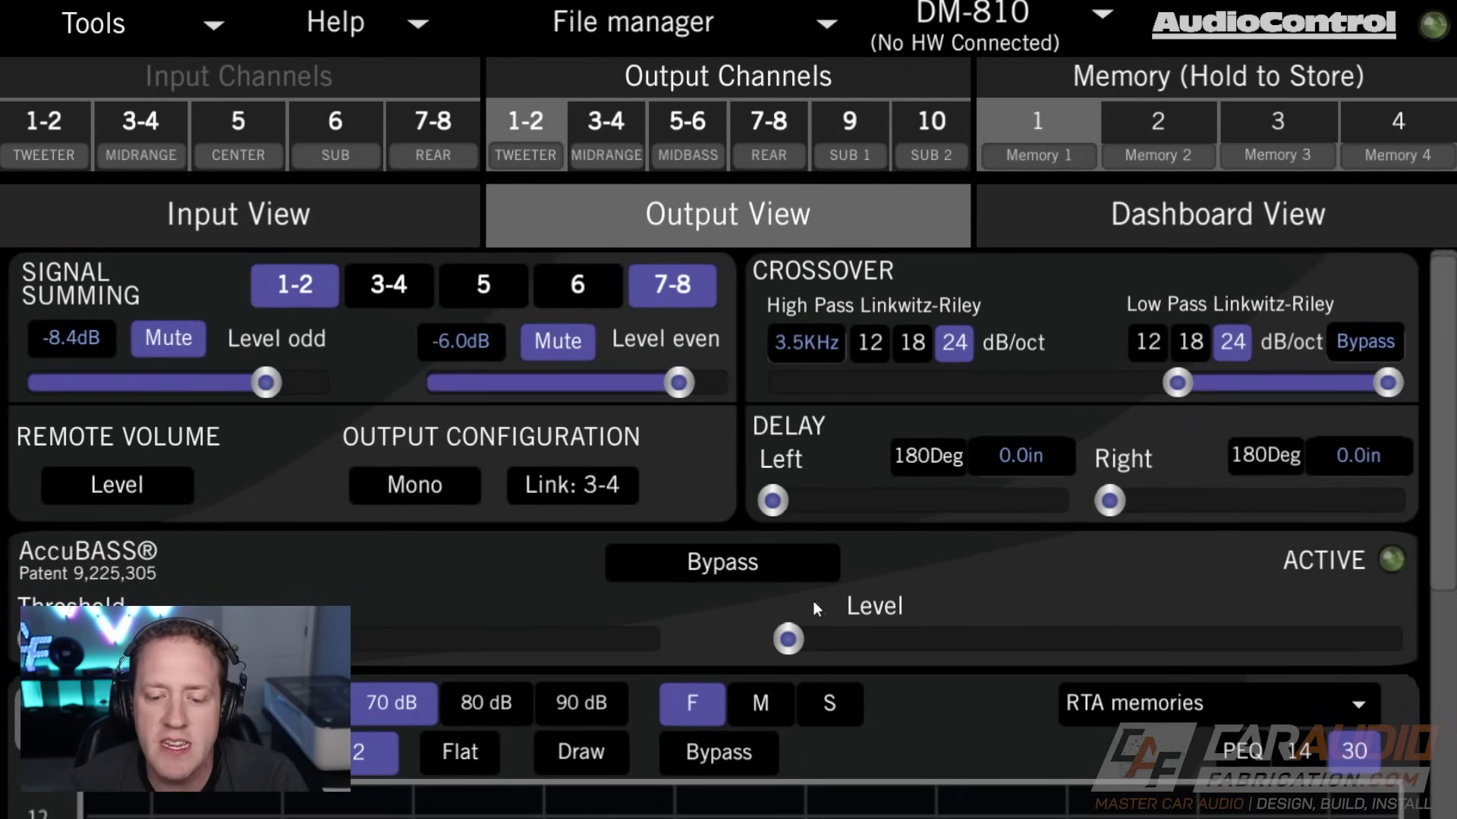
left_click(355, 764)
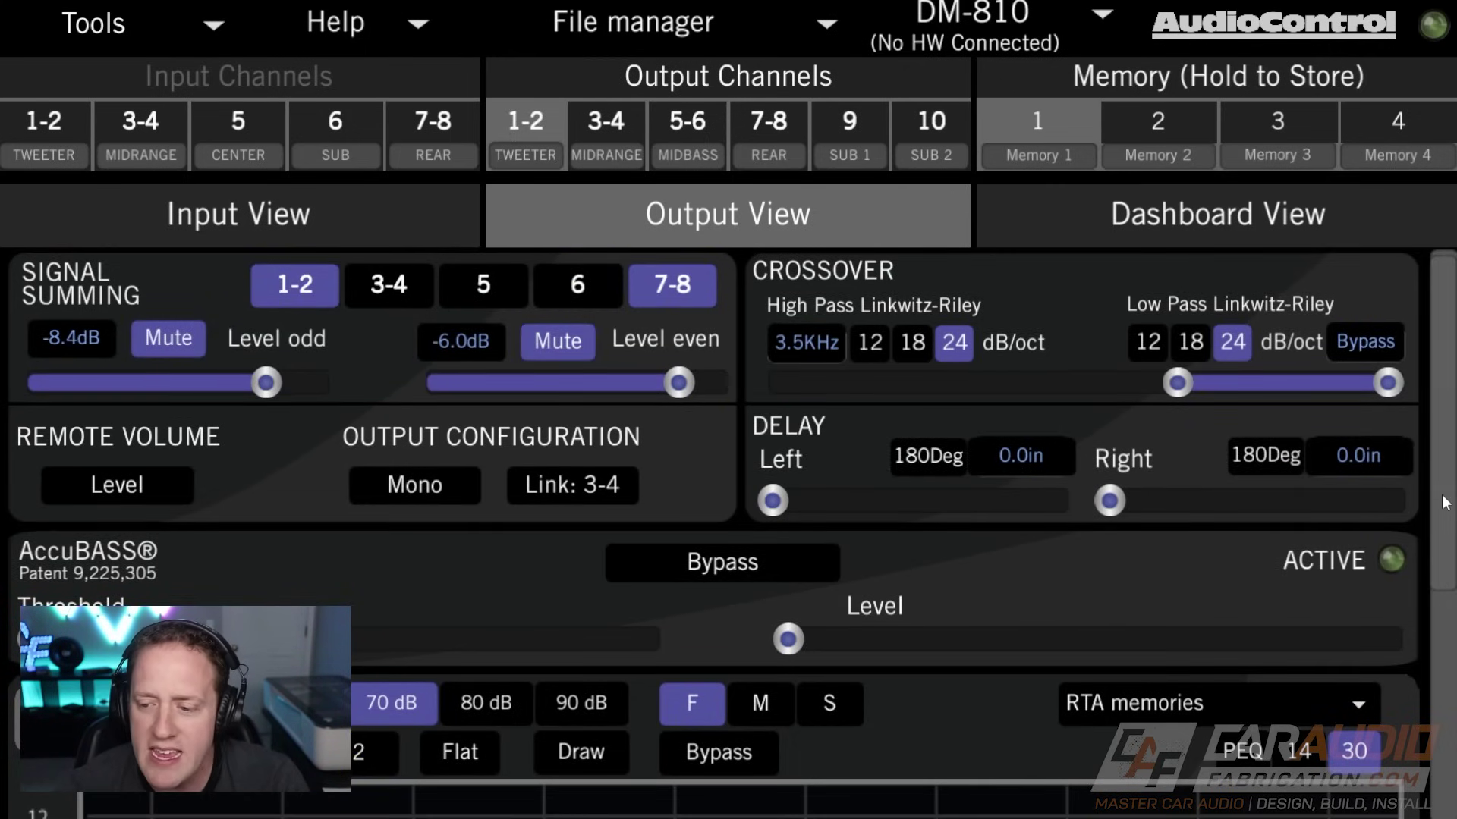
scroll(1443, 503, "down", 5)
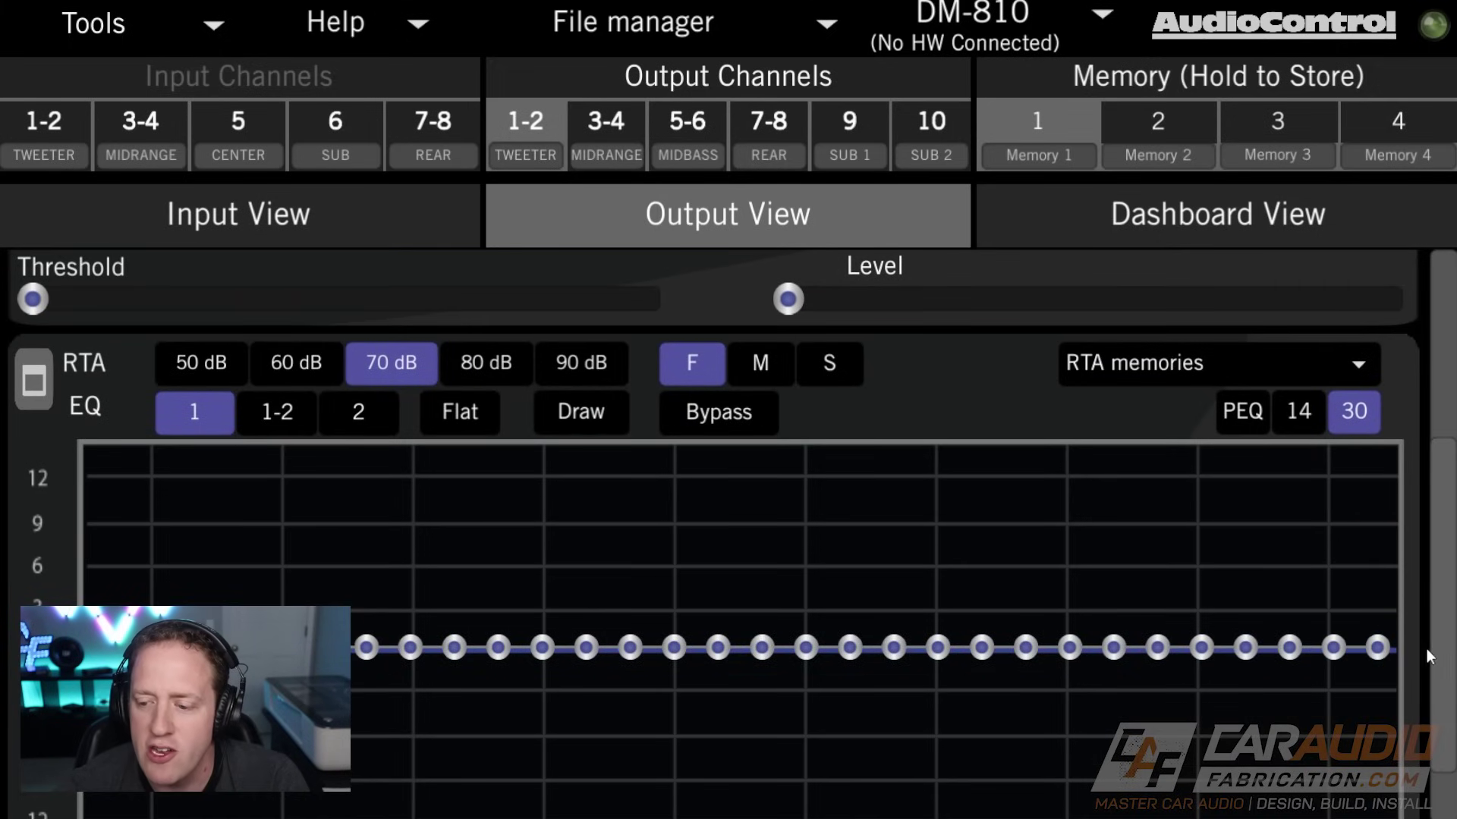
scroll(1426, 649, "up", 5)
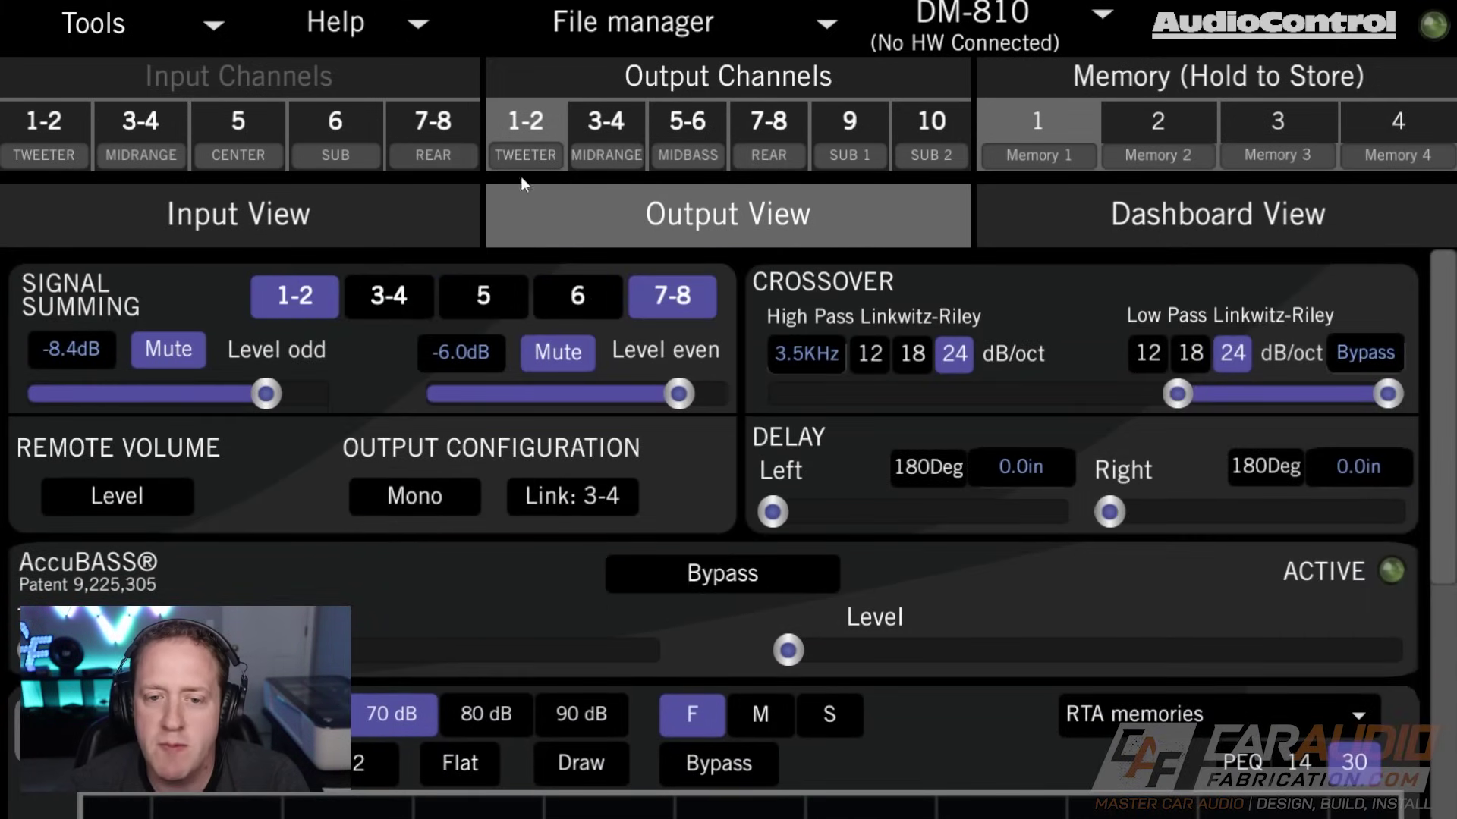
Unmute the odd-channel summing on outputs 1-2 and review the other output pairs
left_click(150, 351)
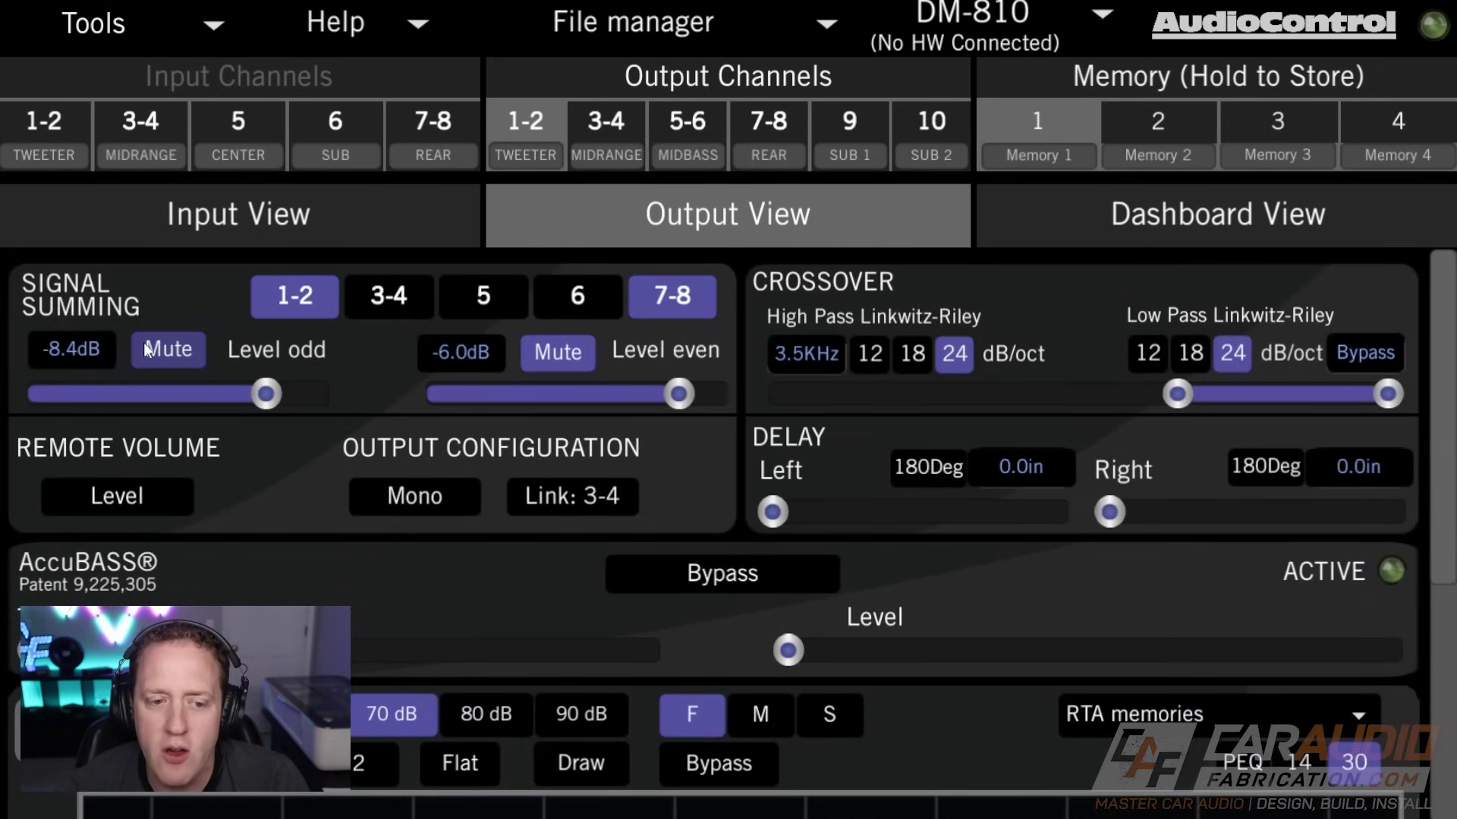
left_click(611, 129)
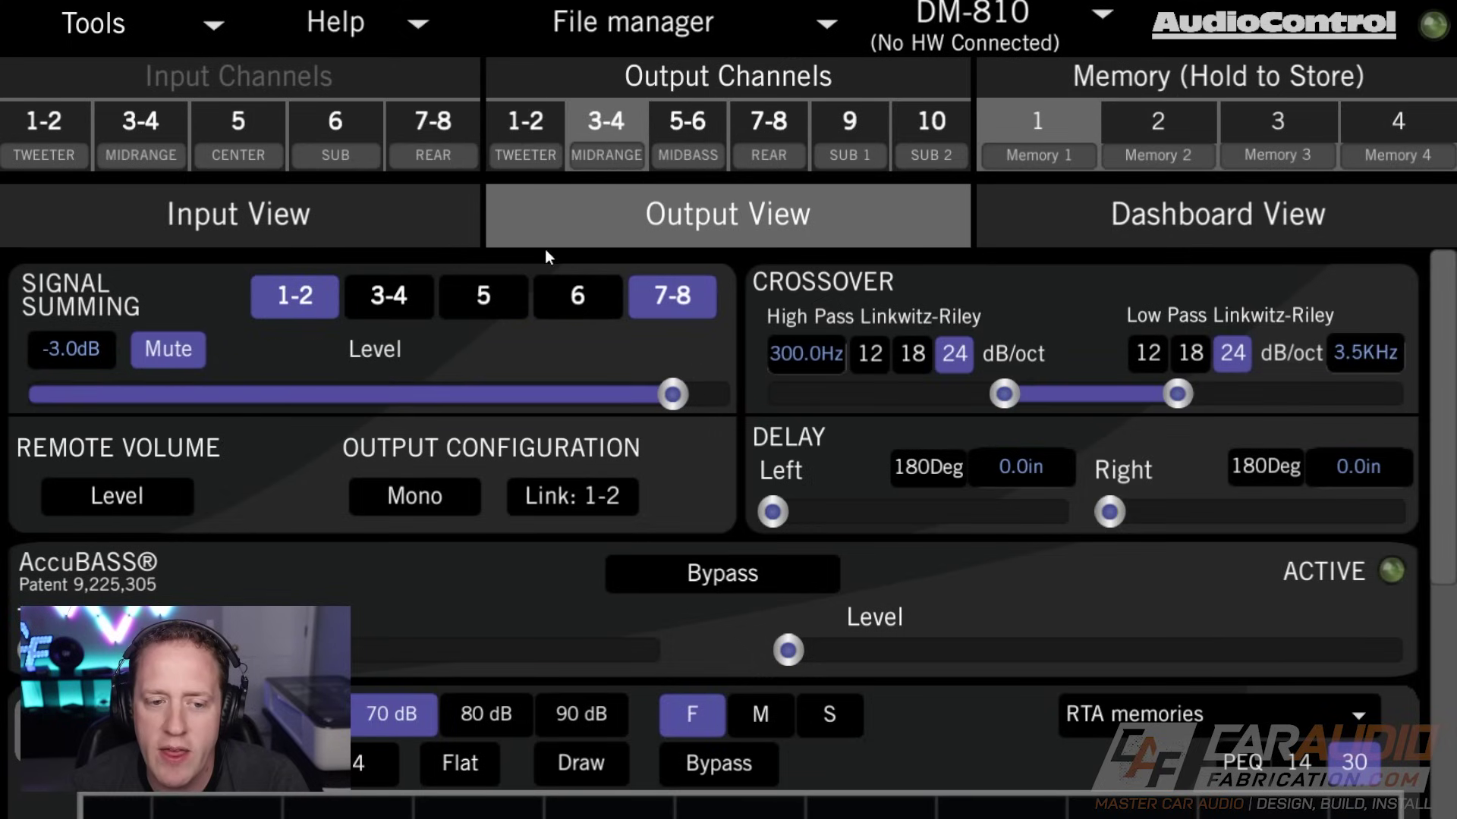
left_click(696, 145)
left_click(781, 122)
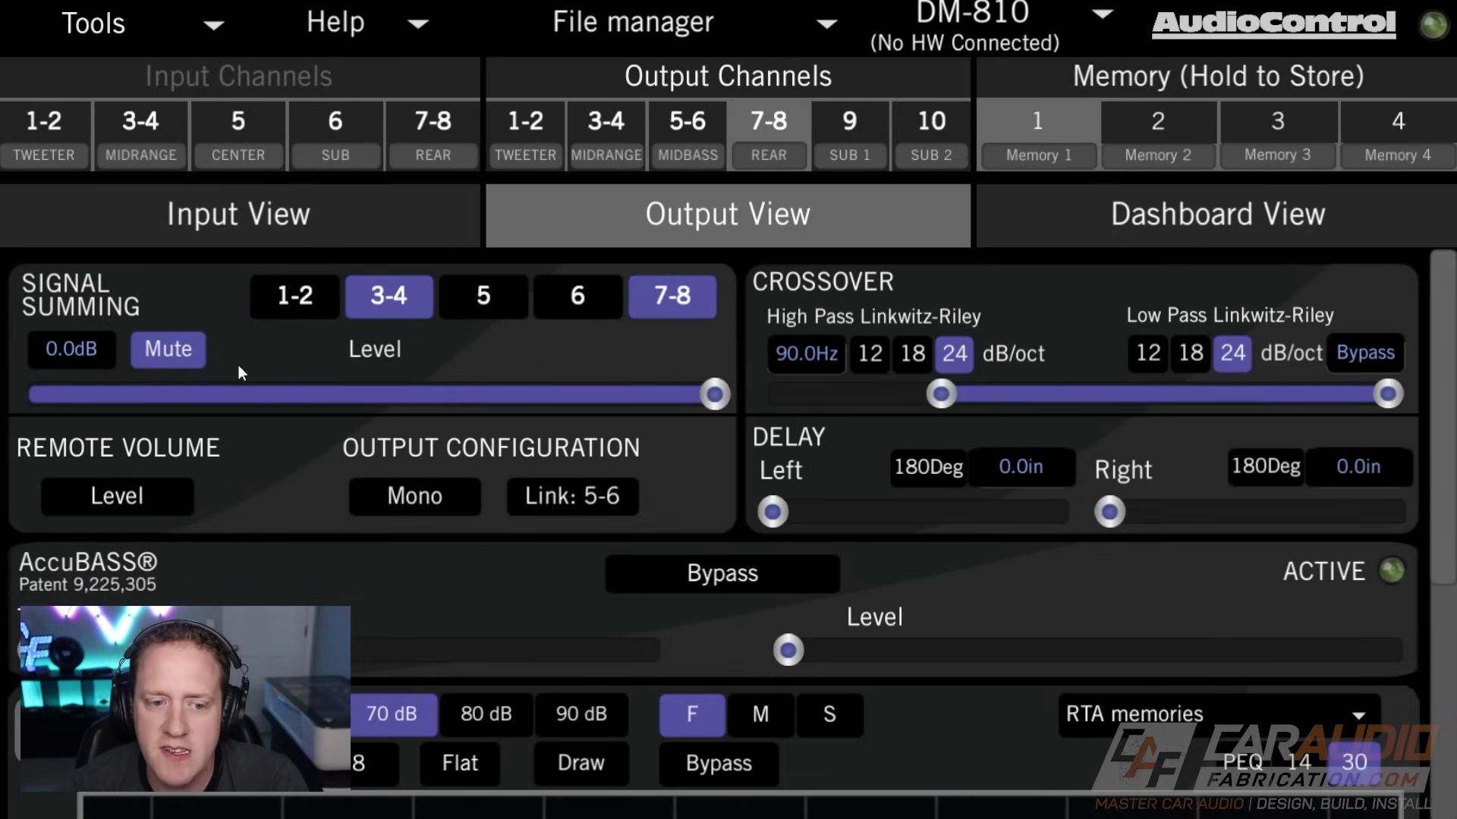
left_click(863, 121)
left_click(497, 141)
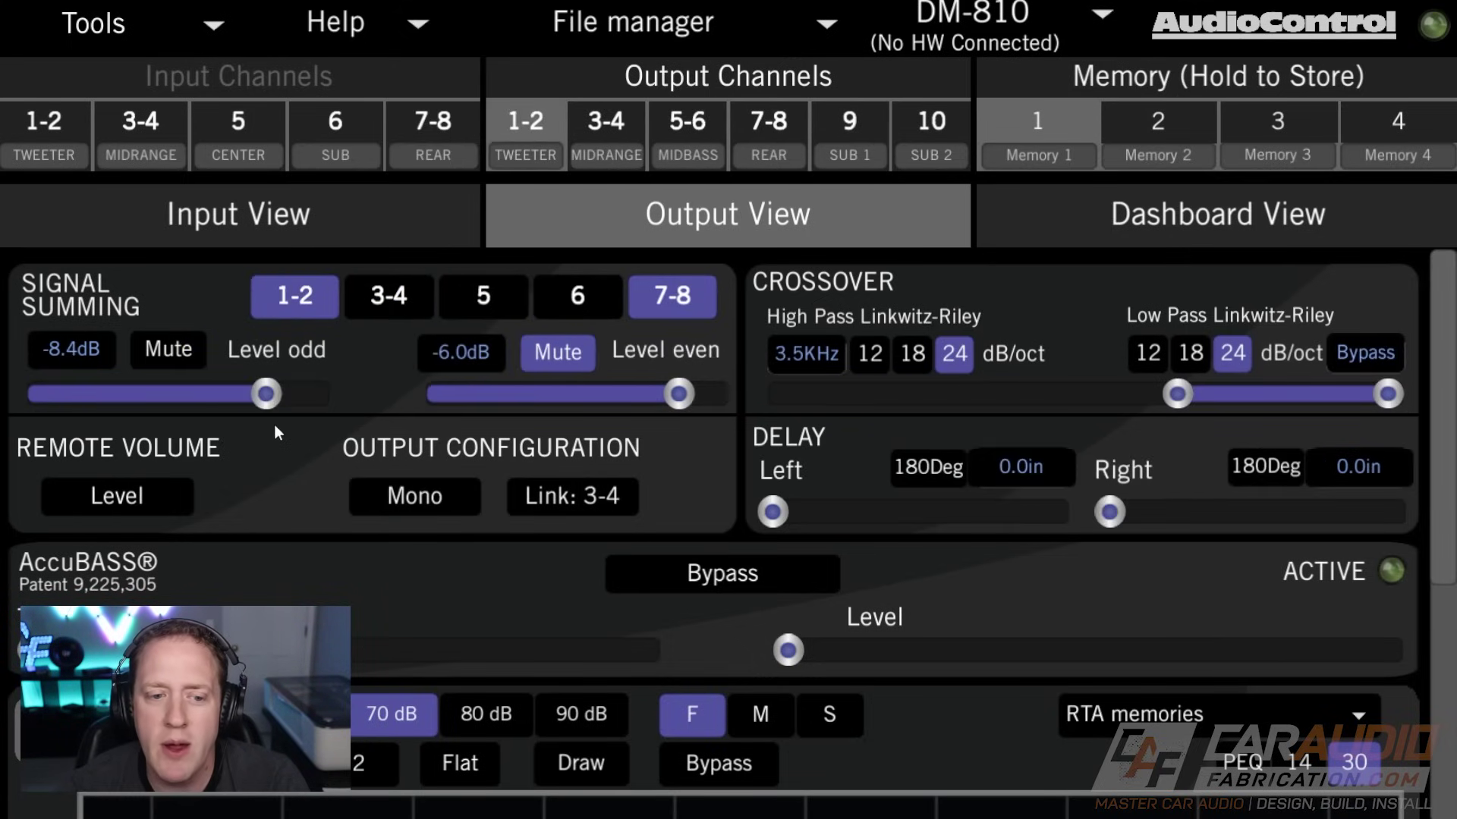
left_click_drag(1438, 379, 1438, 607)
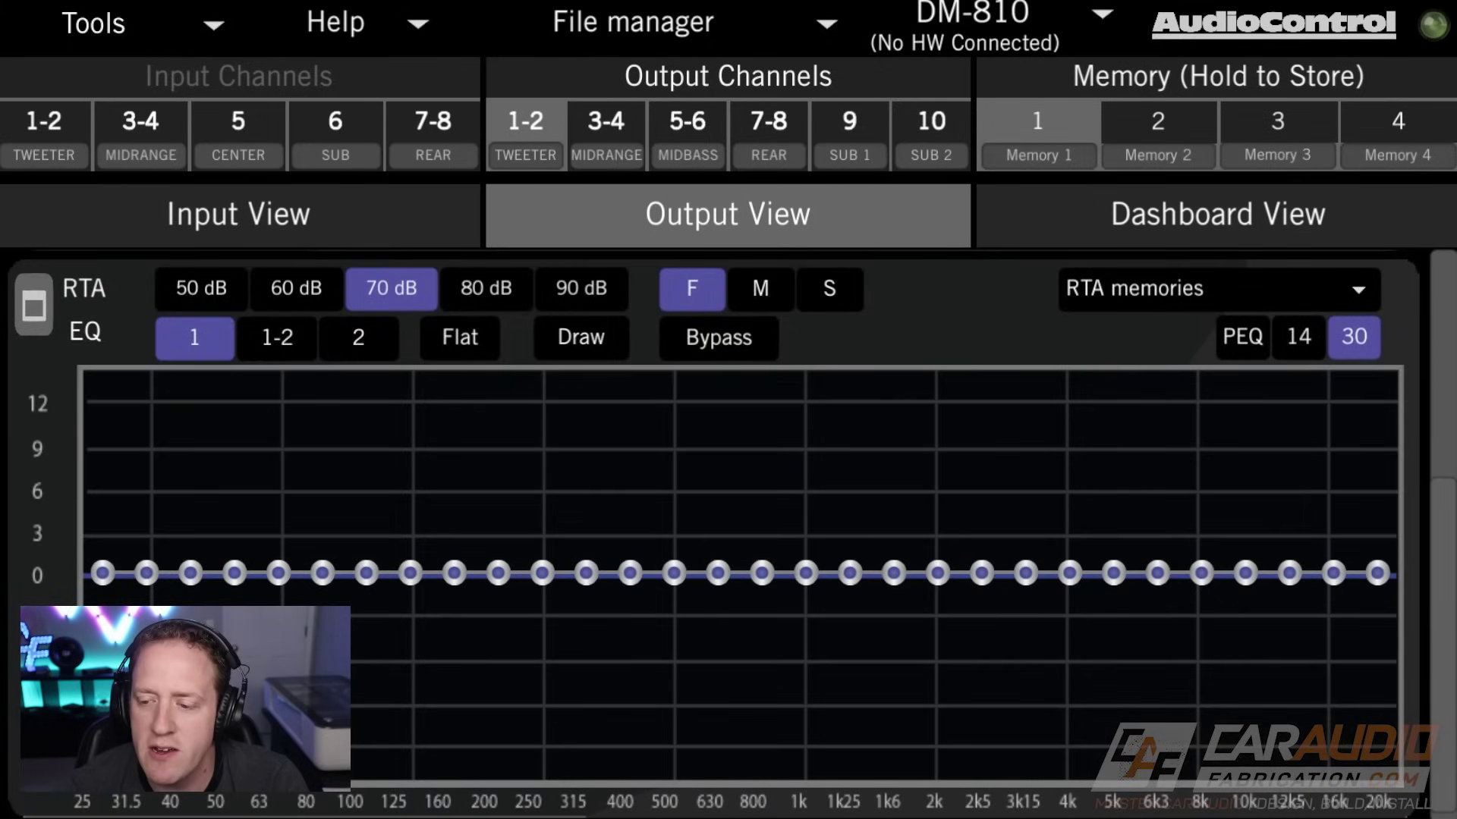
left_click_drag(1447, 584, 1427, 354)
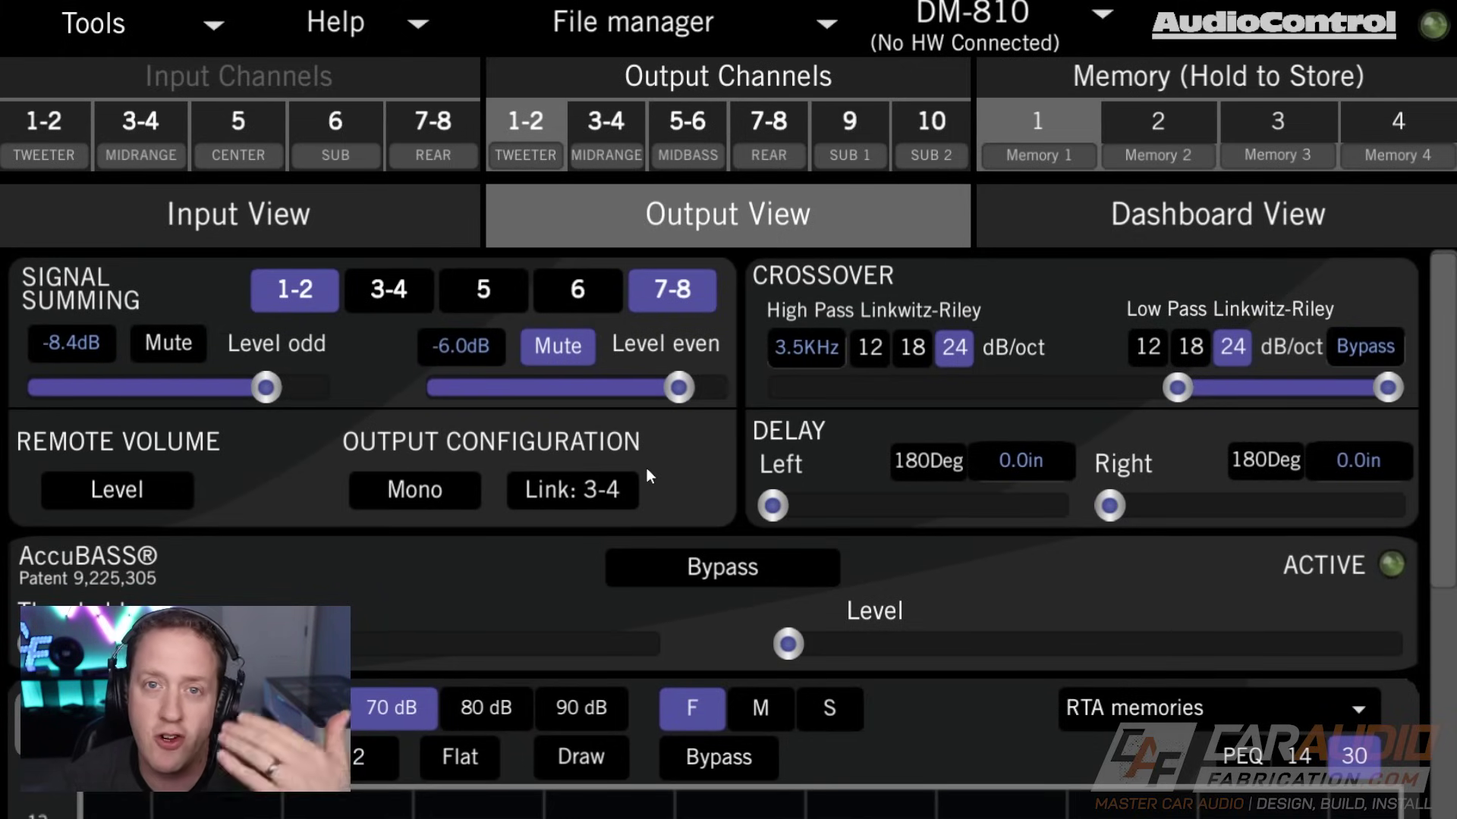
Review outputs 3-4 through 7-8, then toggle mono on and off for midrange outputs 3-4
left_click(617, 115)
left_click(662, 131)
left_click(754, 121)
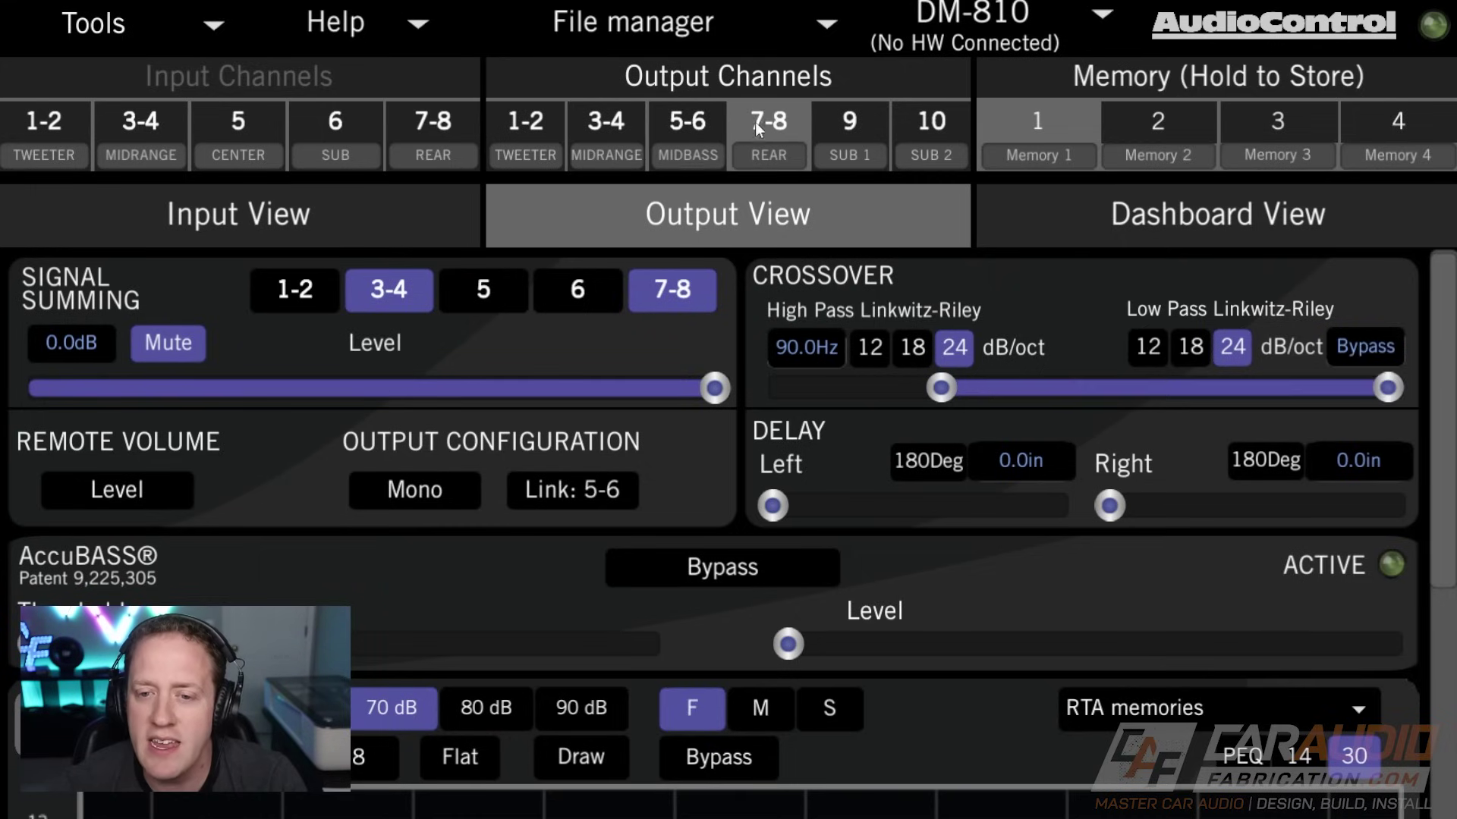
left_click(561, 113)
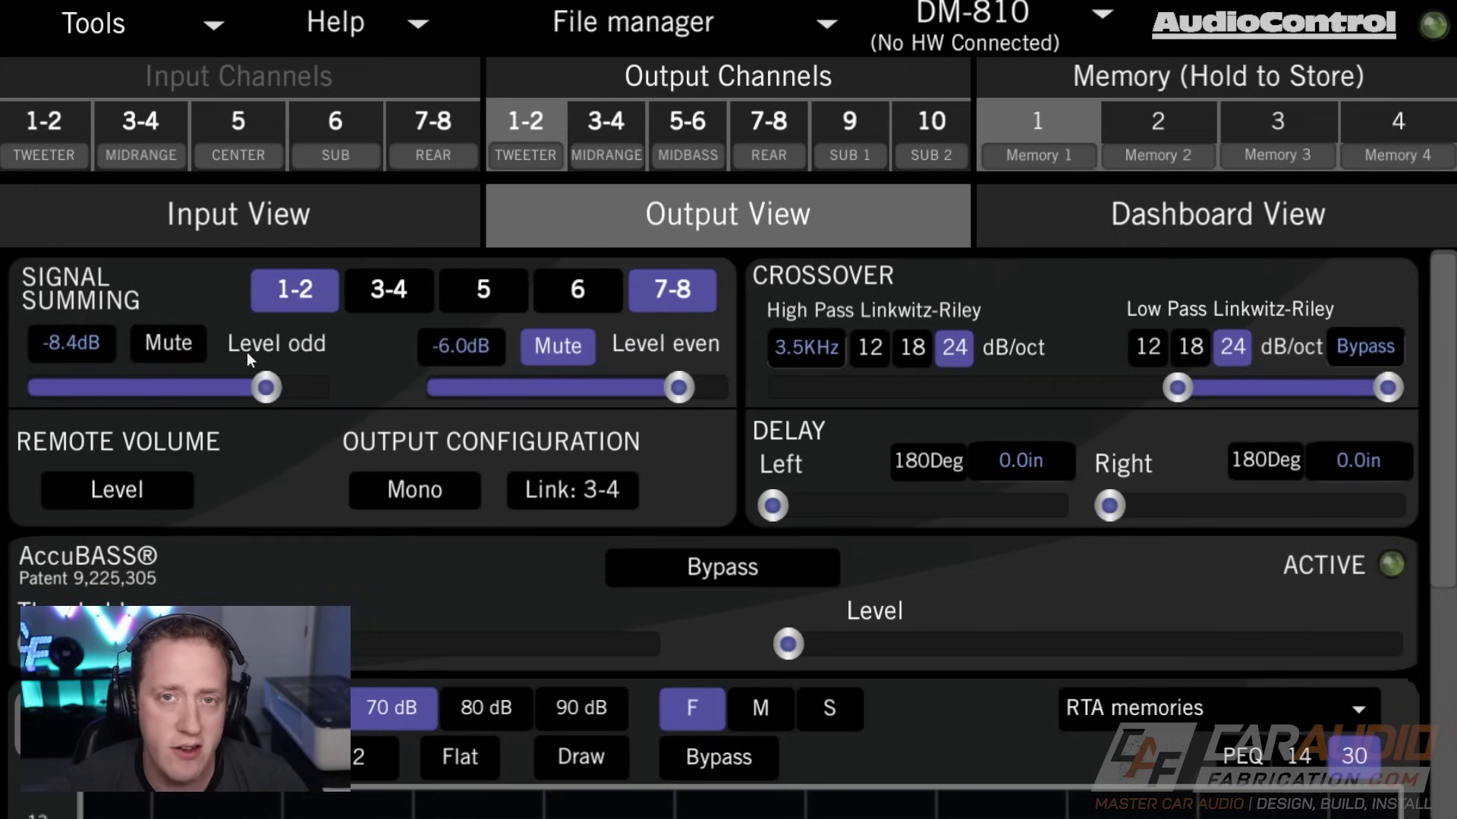
left_click(606, 125)
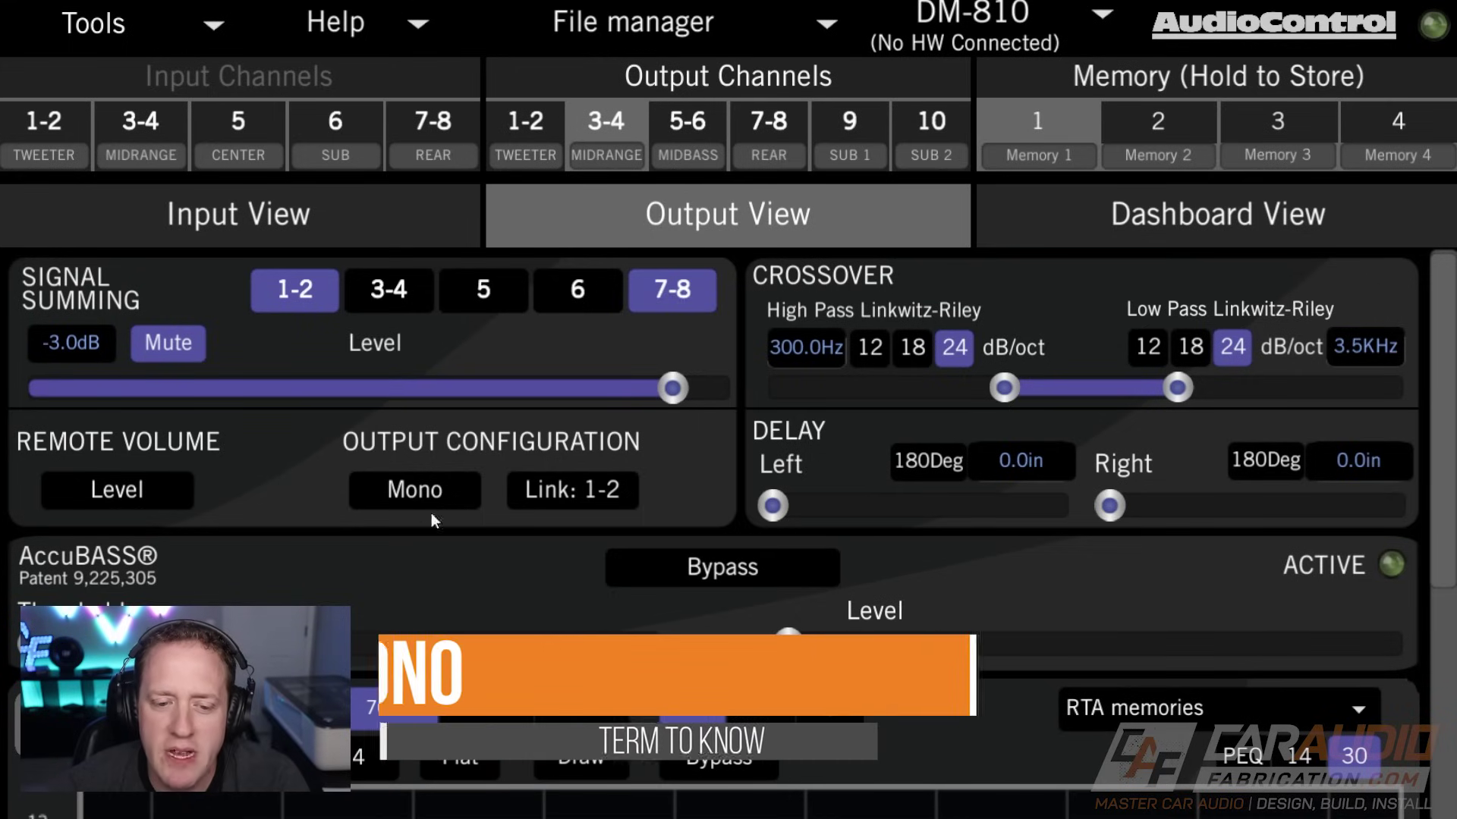
left_click(407, 492)
left_click(438, 494)
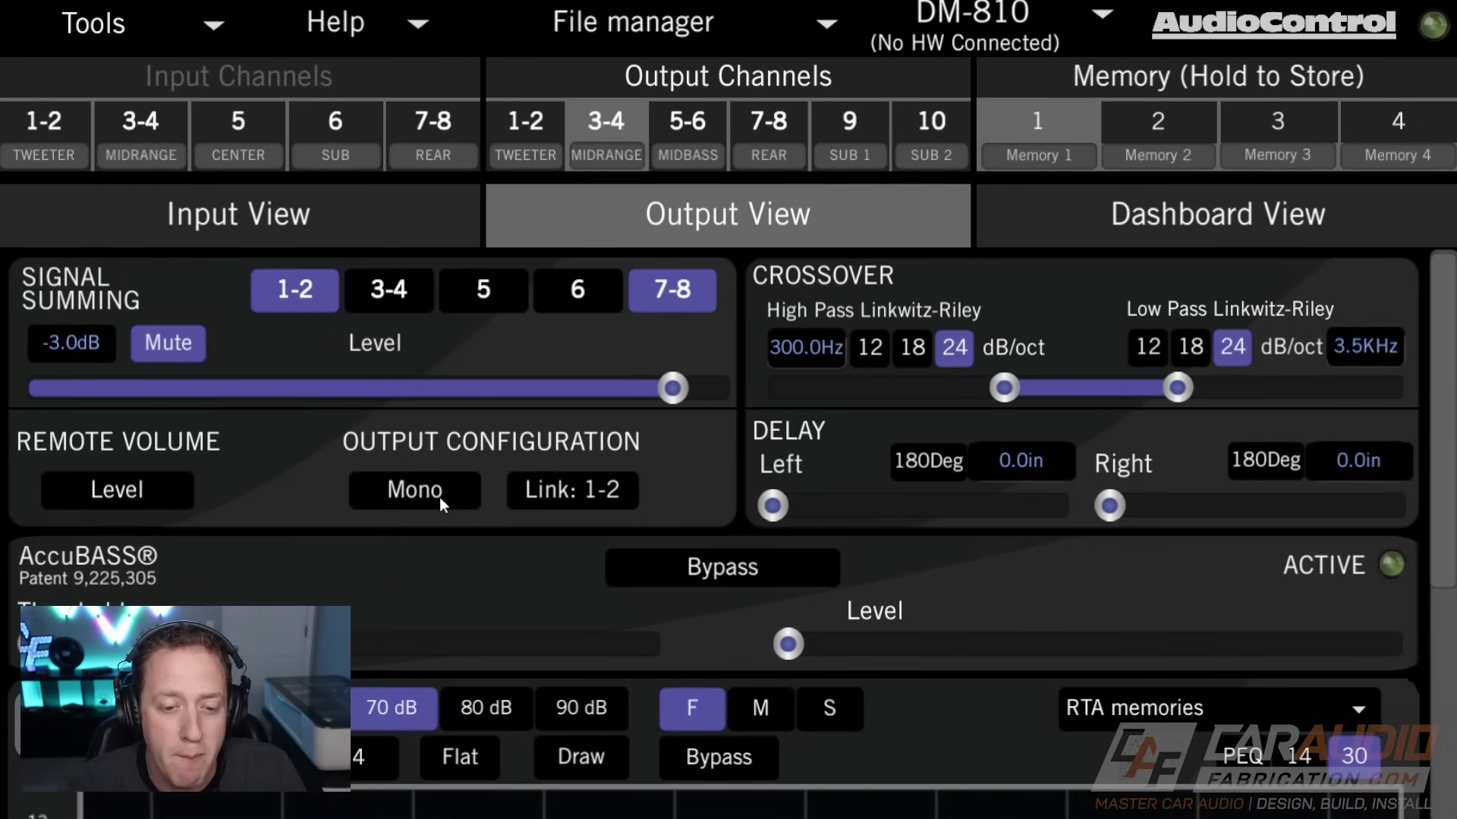
Toggle mono on and back off for outputs 3-4, then scroll down to the RTA graph
left_click(444, 505)
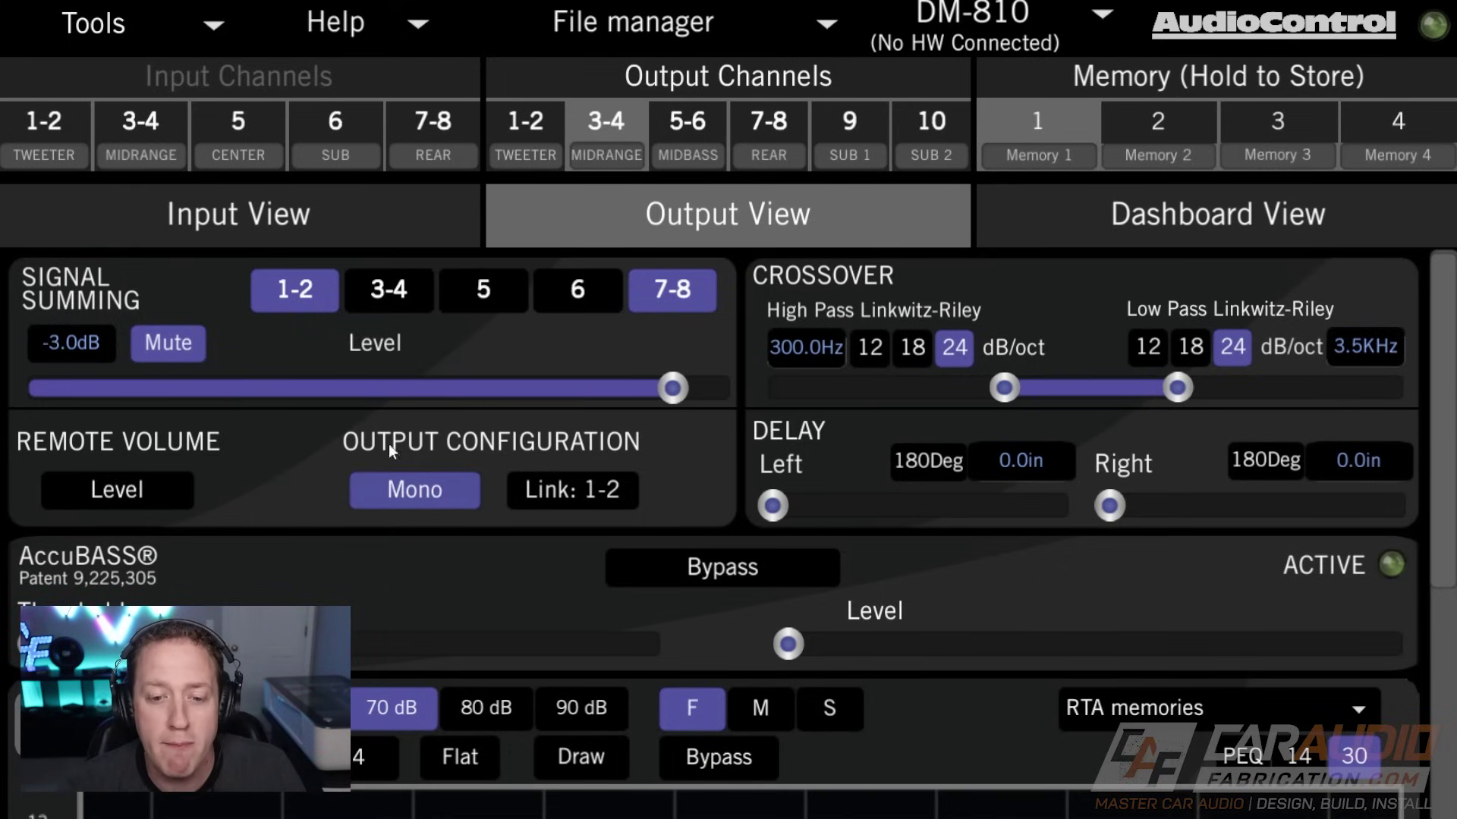
left_click(408, 492)
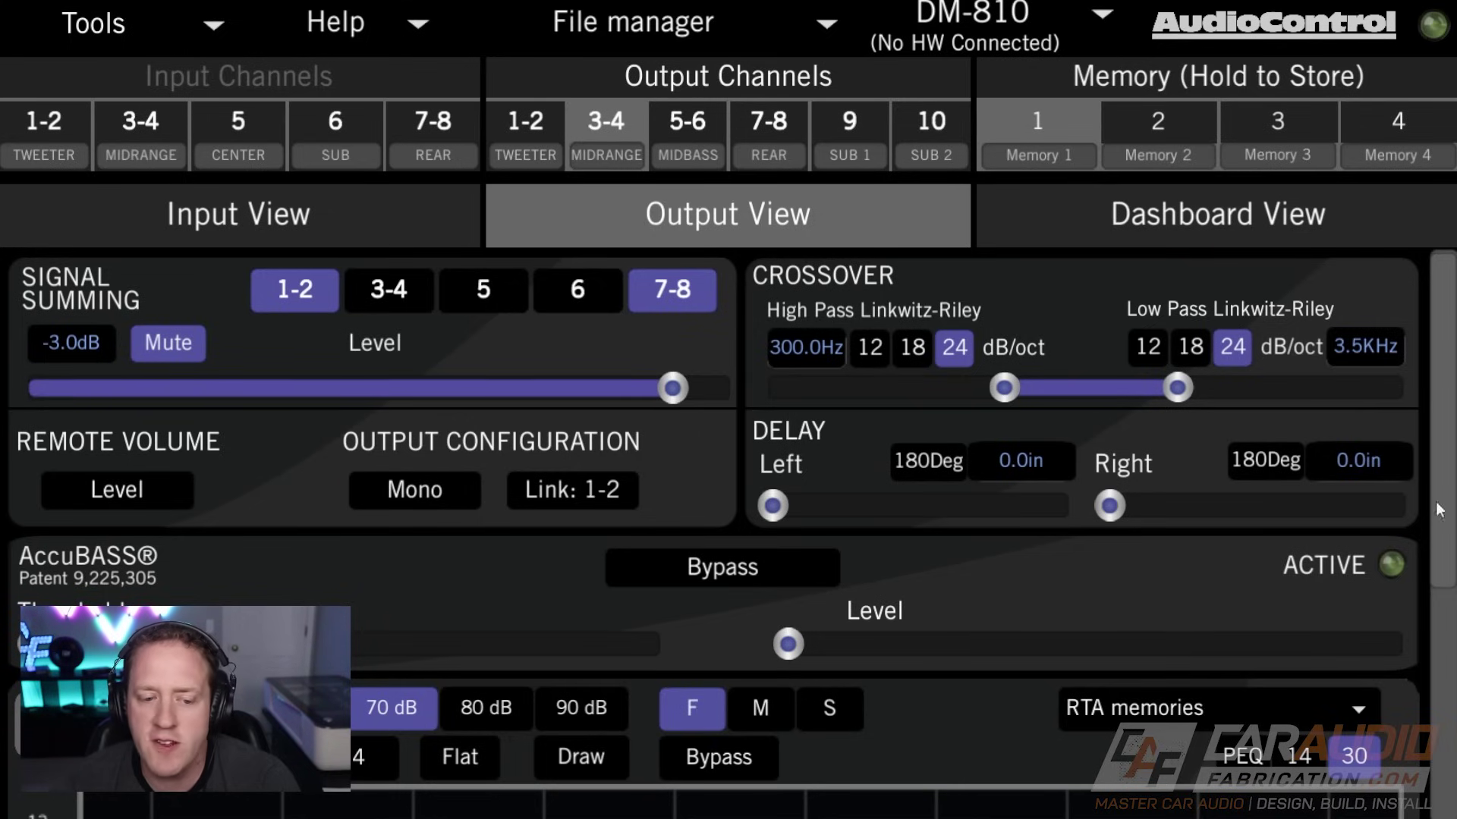
scroll(1437, 455, "down", 3)
scroll(1218, 371, "up", 3)
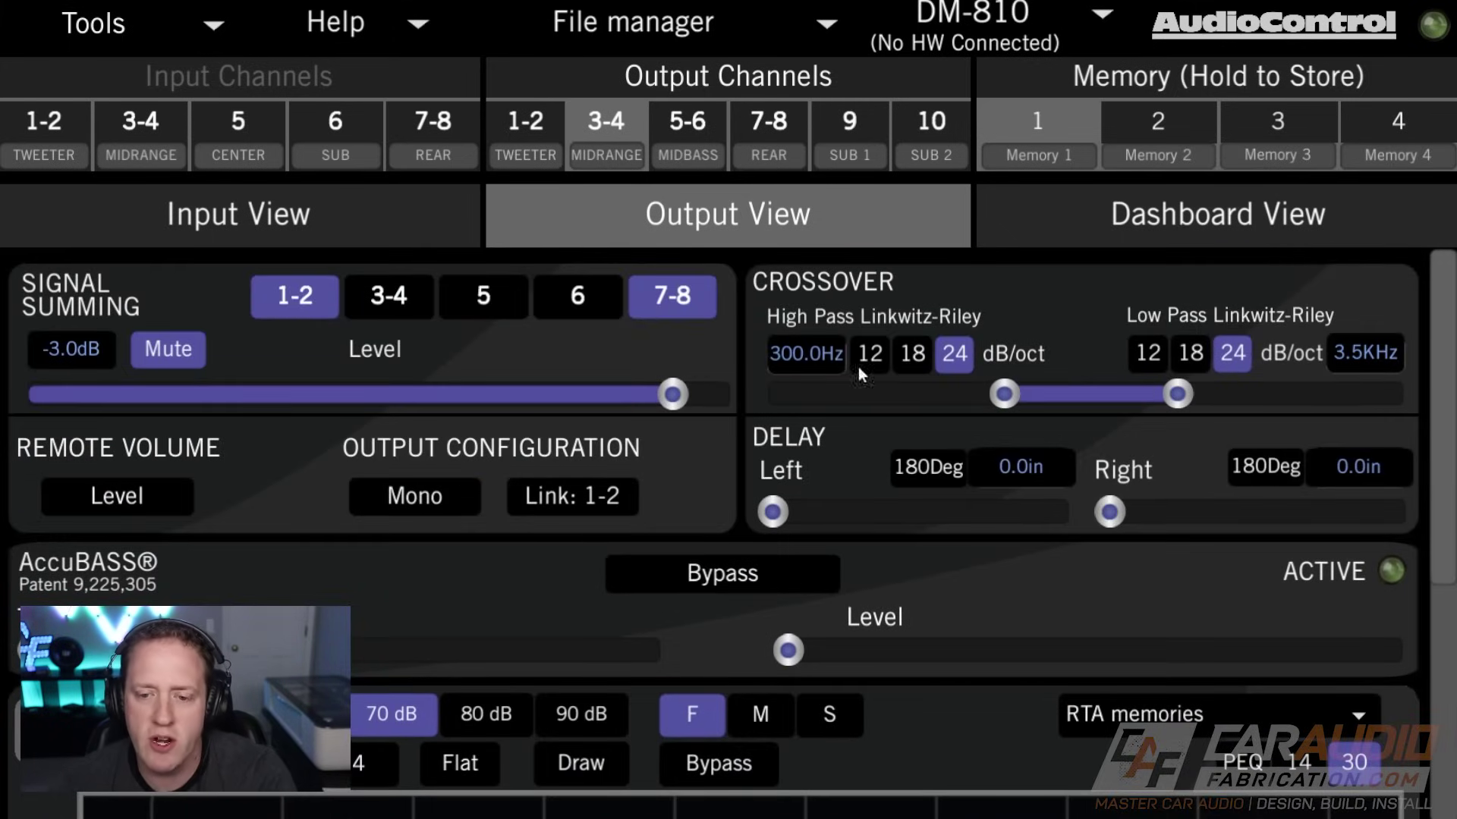
scroll(1434, 405, "down", 5)
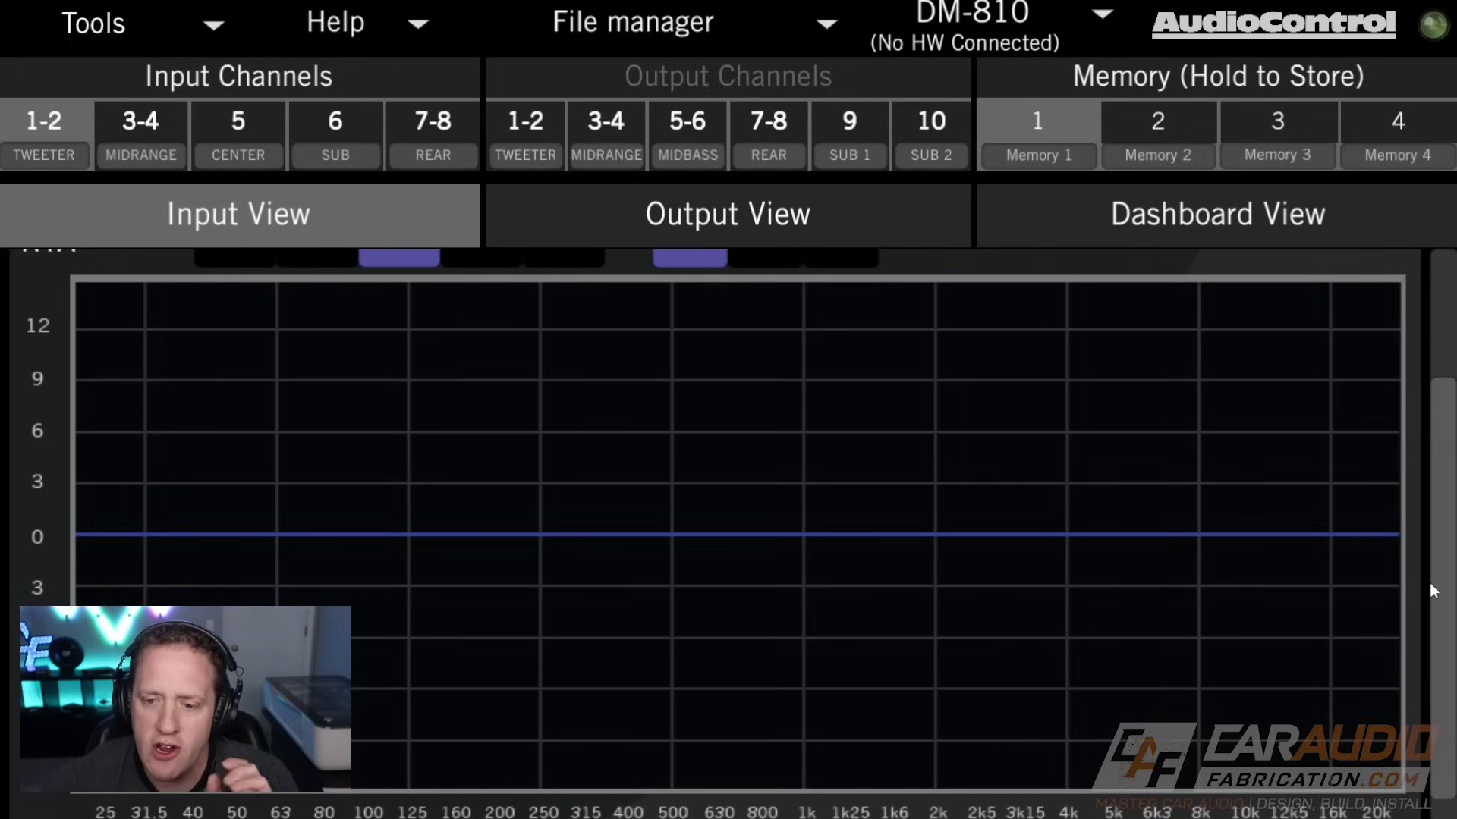
On the outputs 3-4 30-band EQ graph, lower the 160 Hz band to -2.2 dB
scroll(1429, 582, "up", 1)
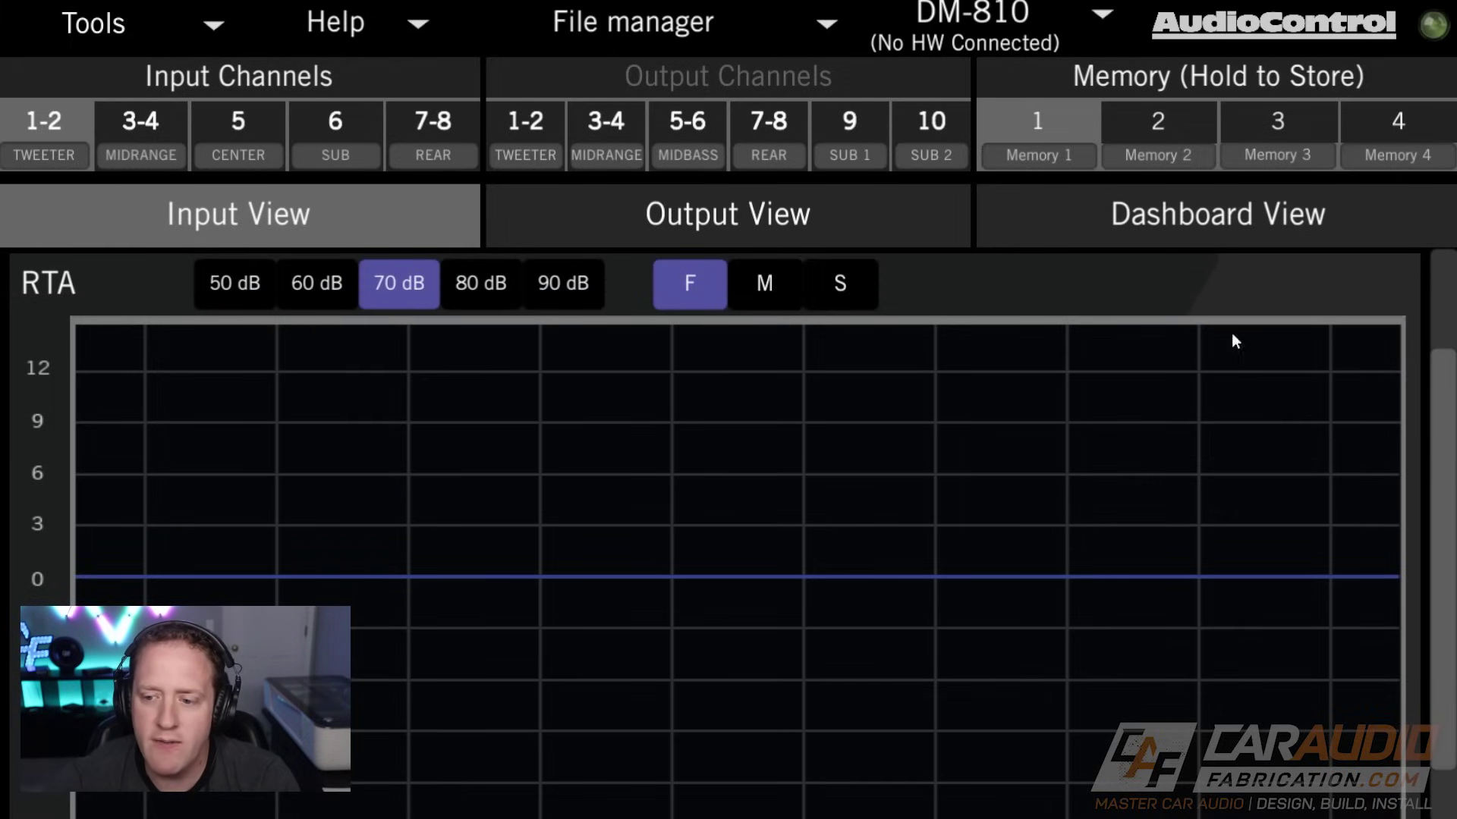
left_click_drag(1441, 478, 1444, 472)
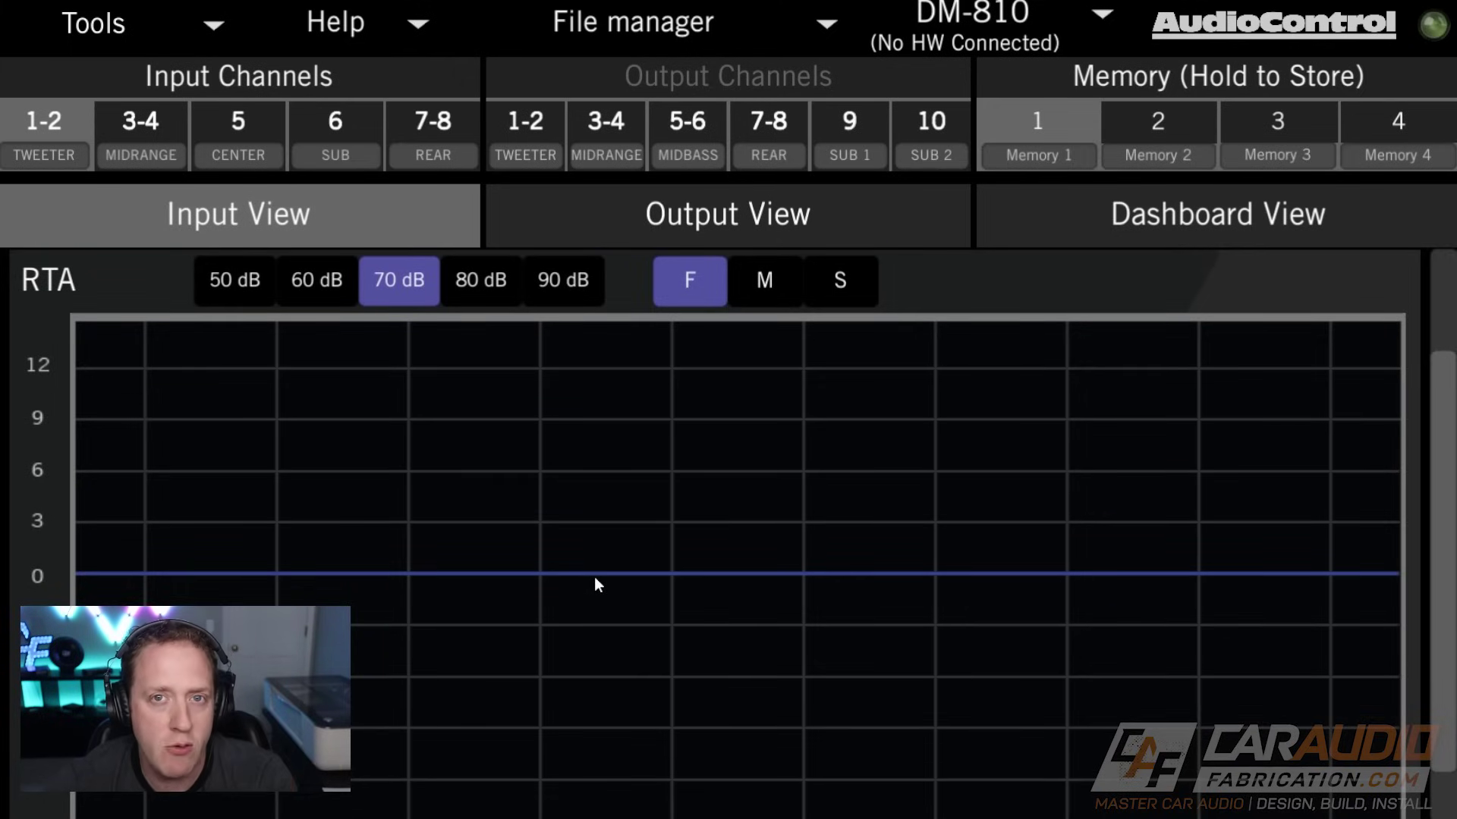
mouse_move(1432, 490)
left_mouse_down()
mouse_move(1436, 504)
mouse_move(1442, 472)
left_mouse_up()
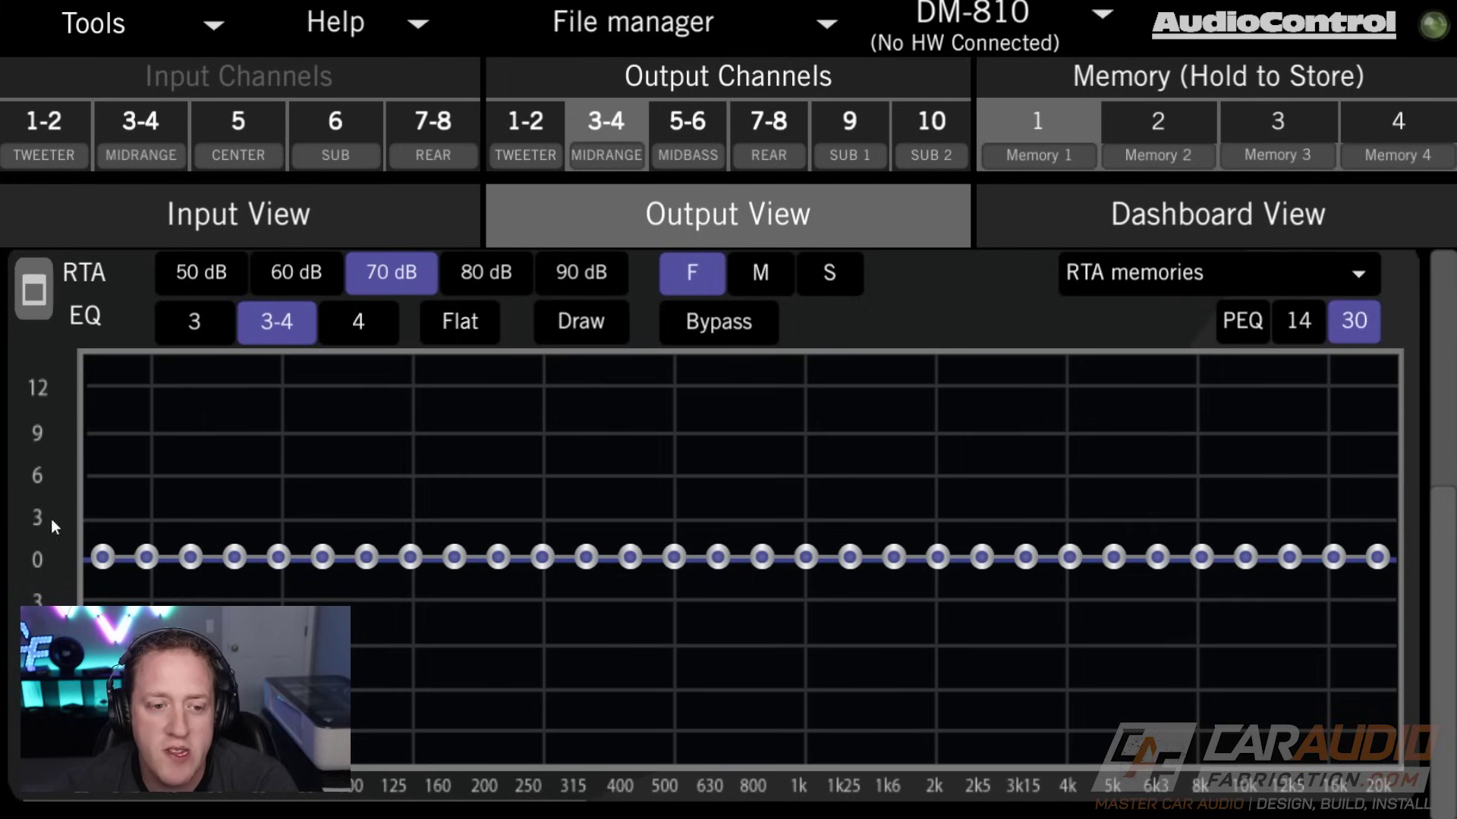
left_click_drag(403, 554, 459, 541)
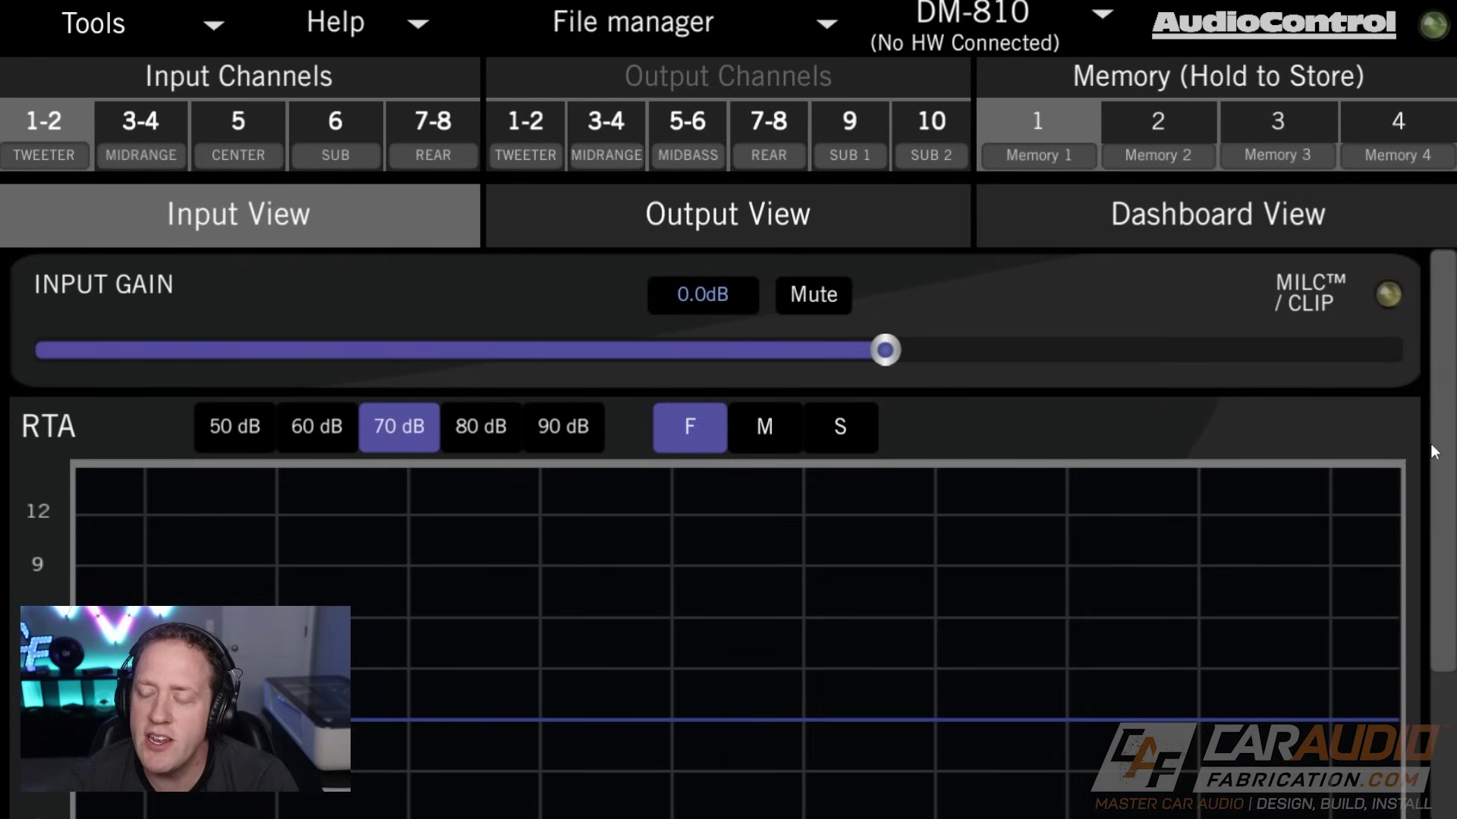
scroll(1434, 445, "down", 1)
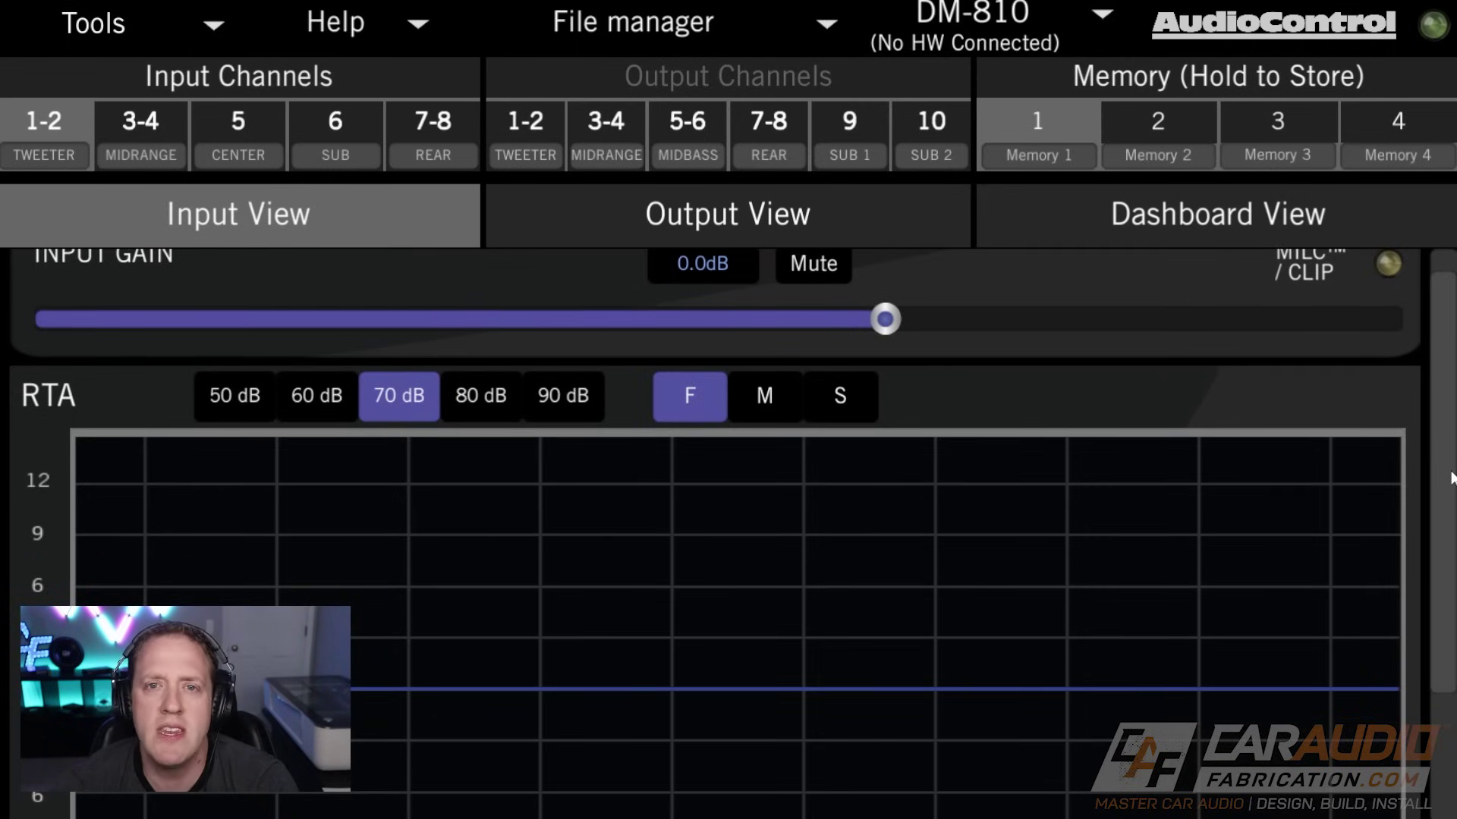
scroll(1450, 478, "down", 4)
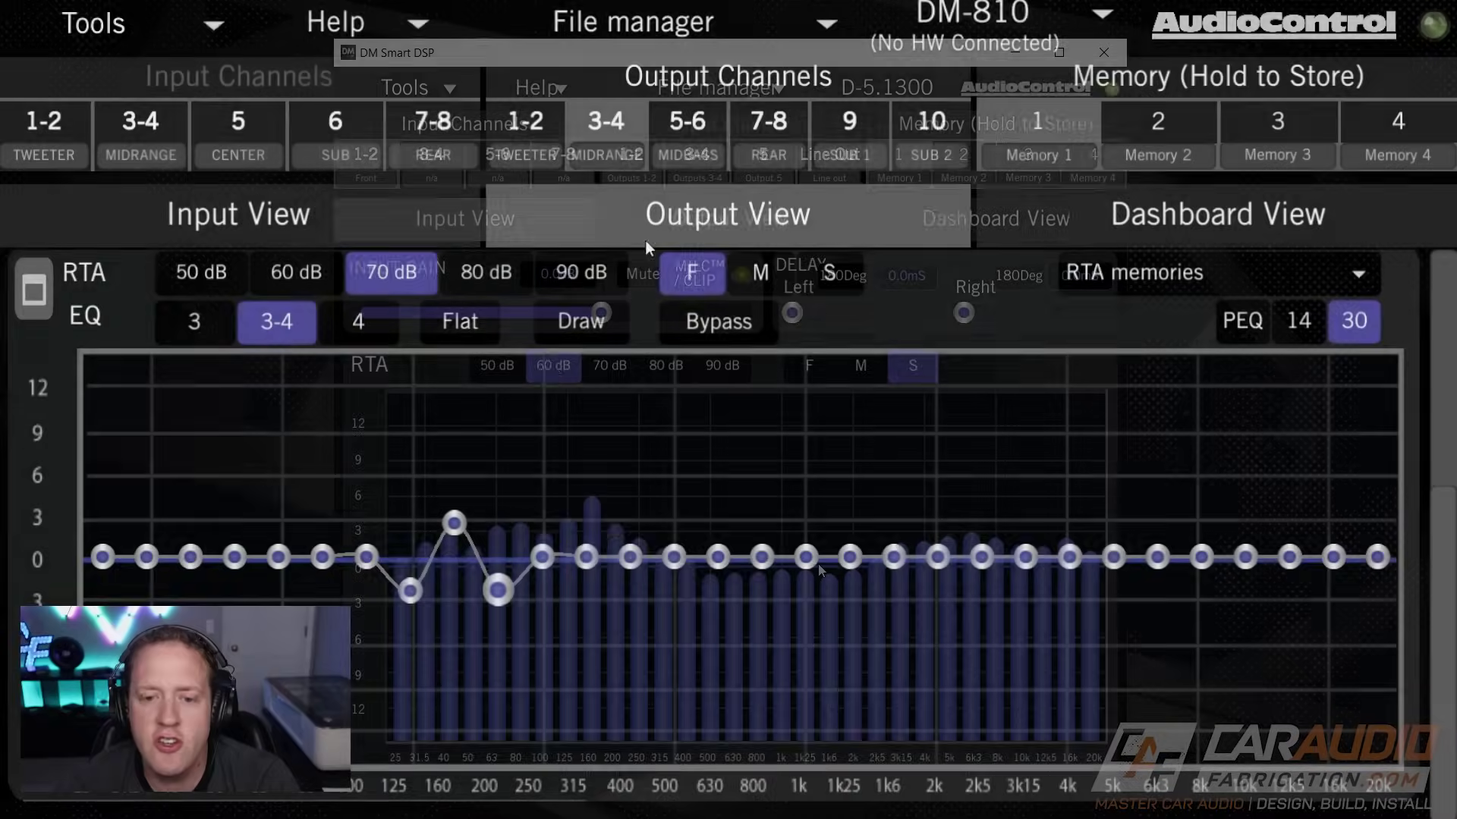
Scroll back up the page toward the inputs 1-2 analyser graph
scroll(800, 309, "up", 5)
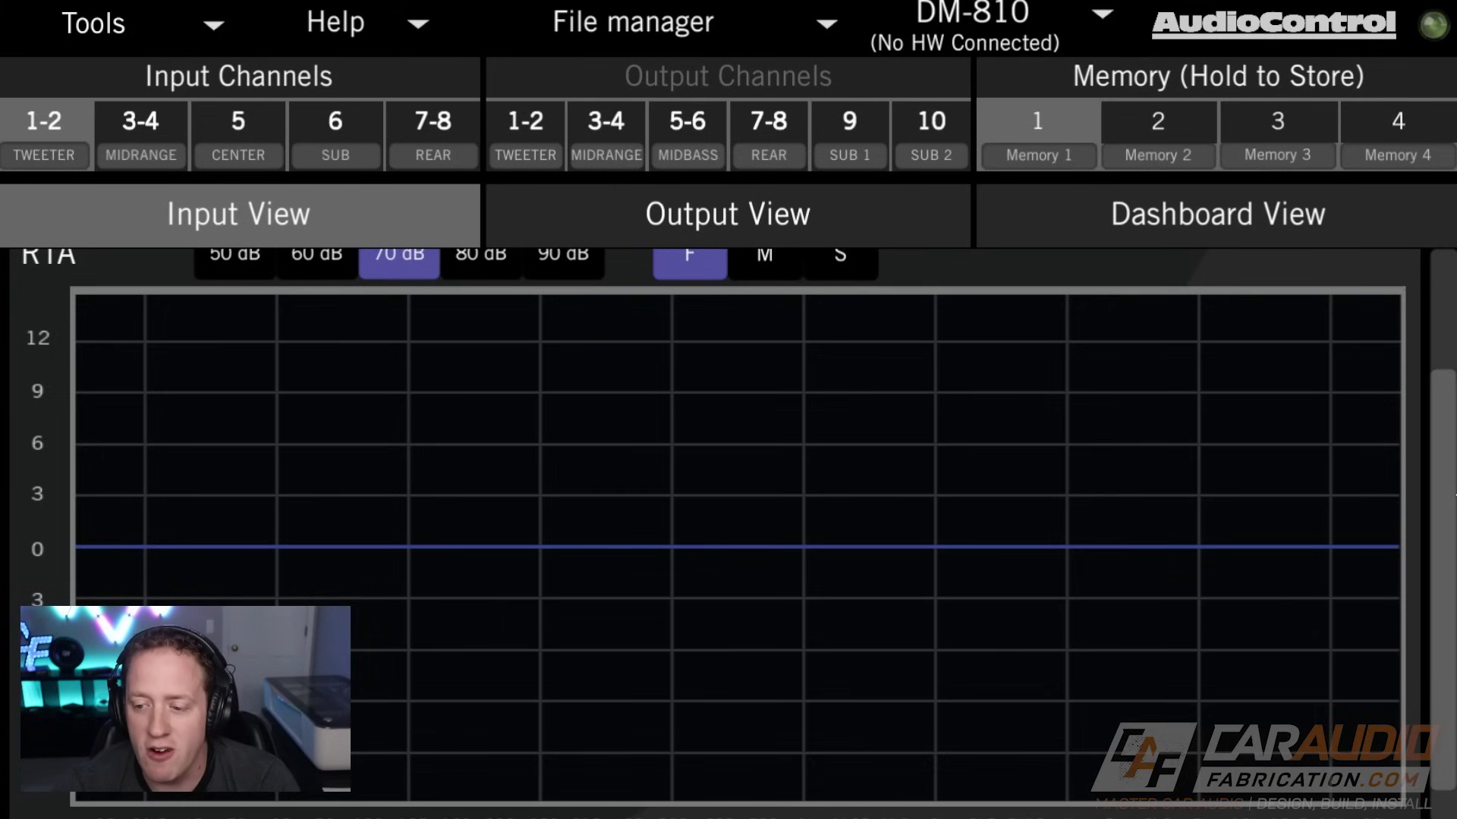
scroll(1445, 518, "up", 2)
Show output 1-2's settings and scroll until its flat 30-band graphic EQ graph fills the view
left_click(754, 220)
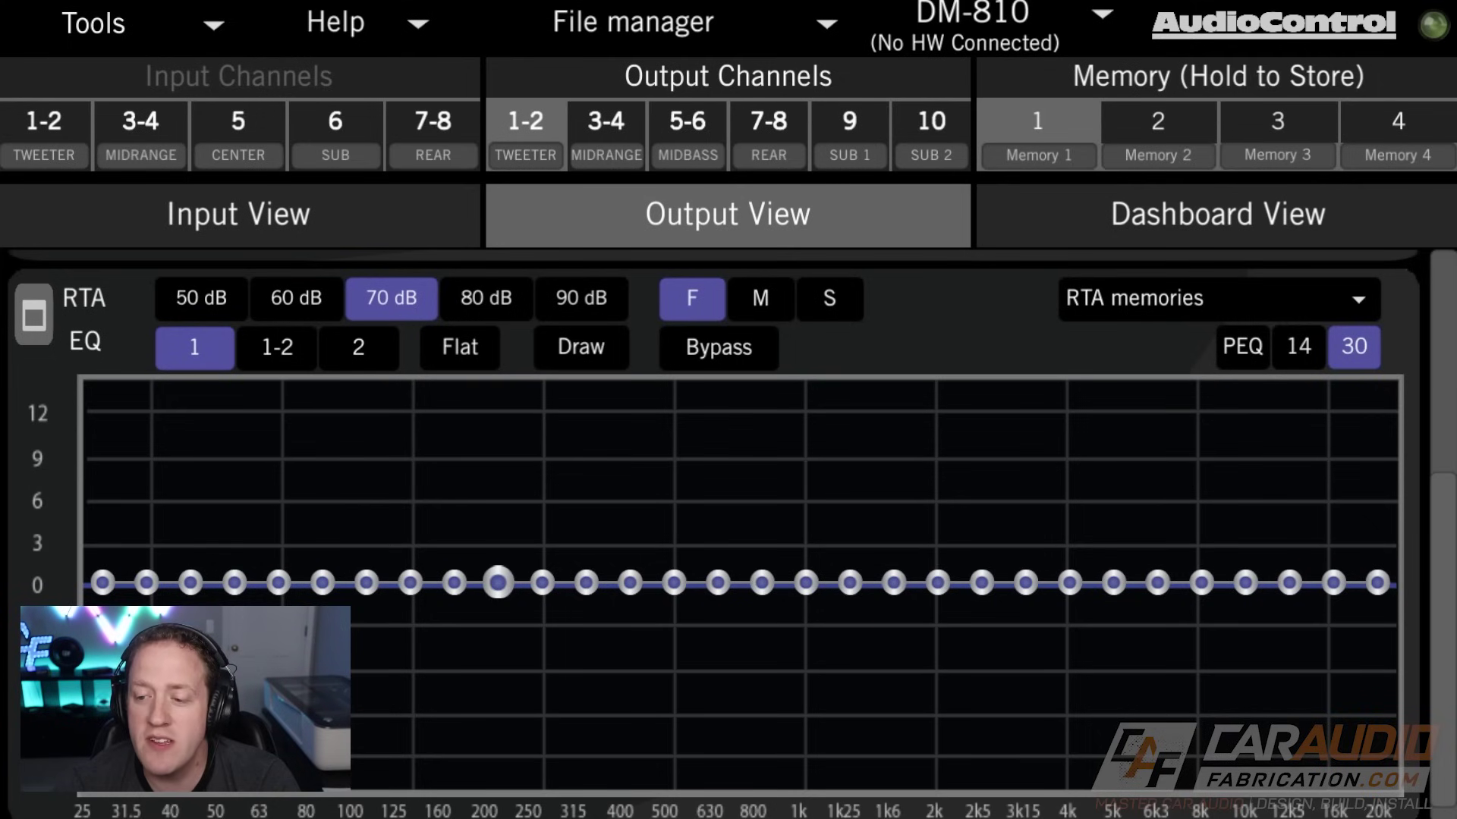
scroll(949, 335, "up", 5)
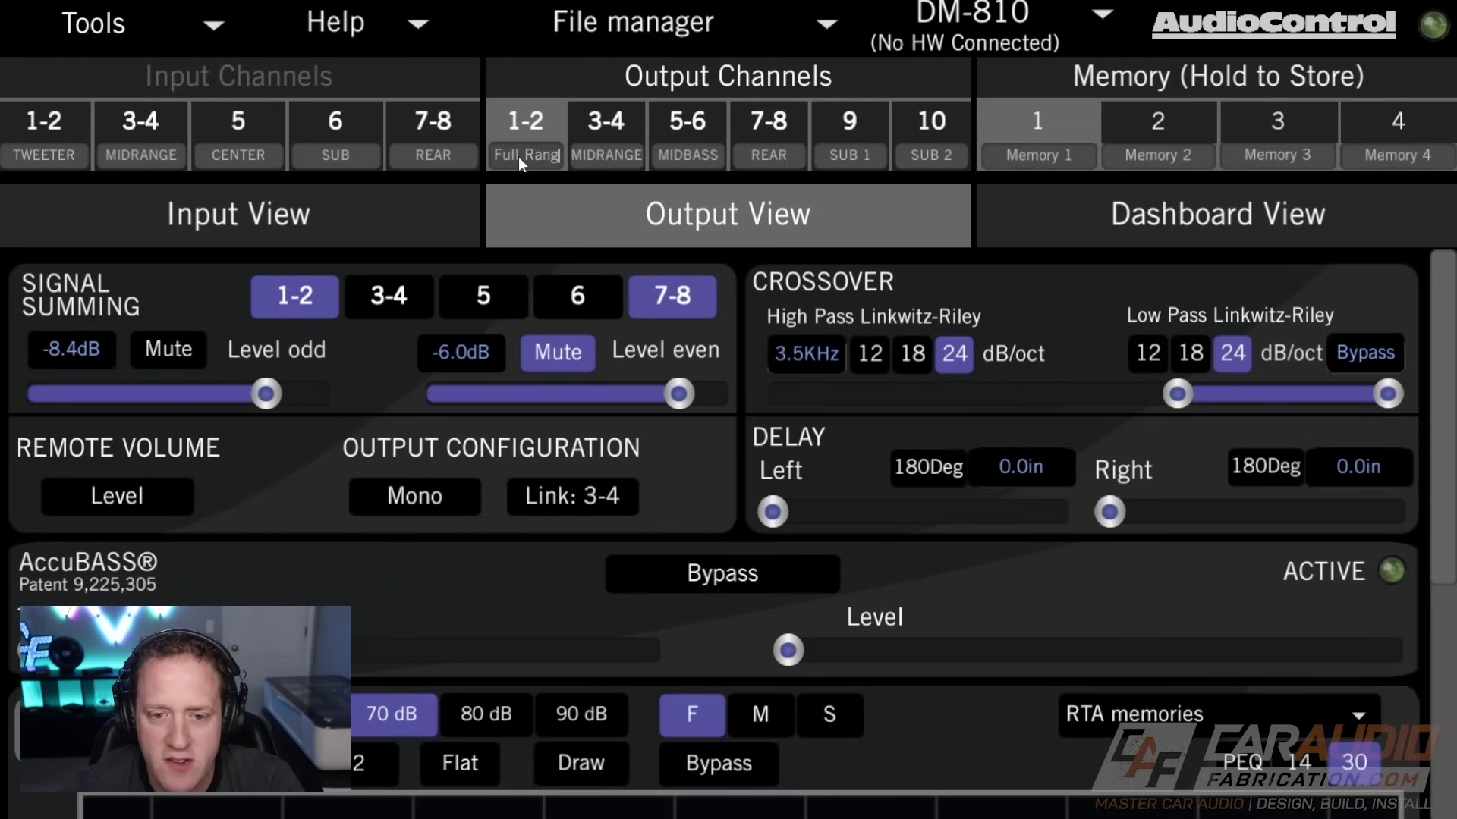
scroll(1449, 449, "down", 1)
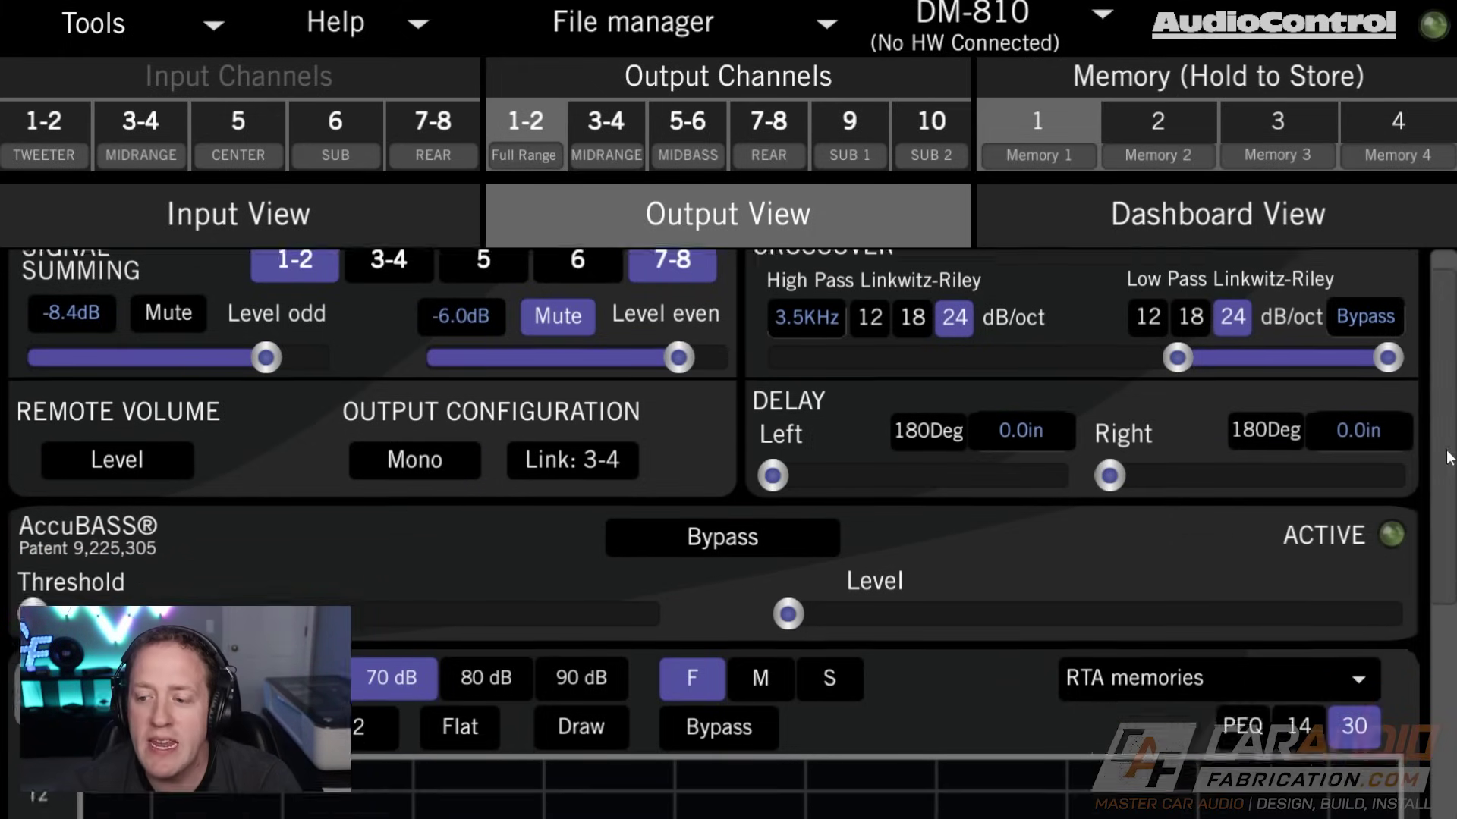
scroll(1449, 449, "down", 6)
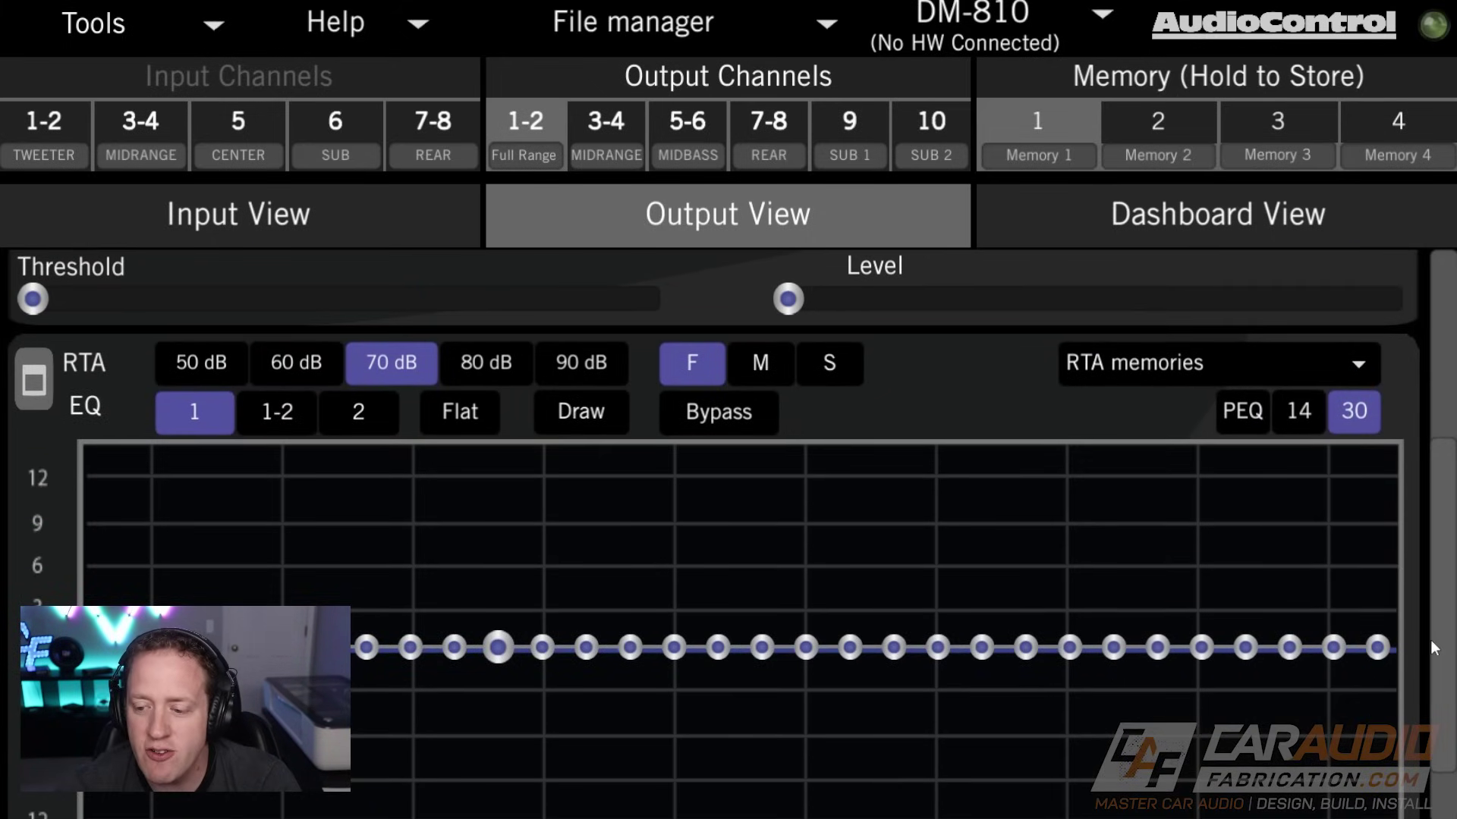
scroll(1433, 649, "up", 7)
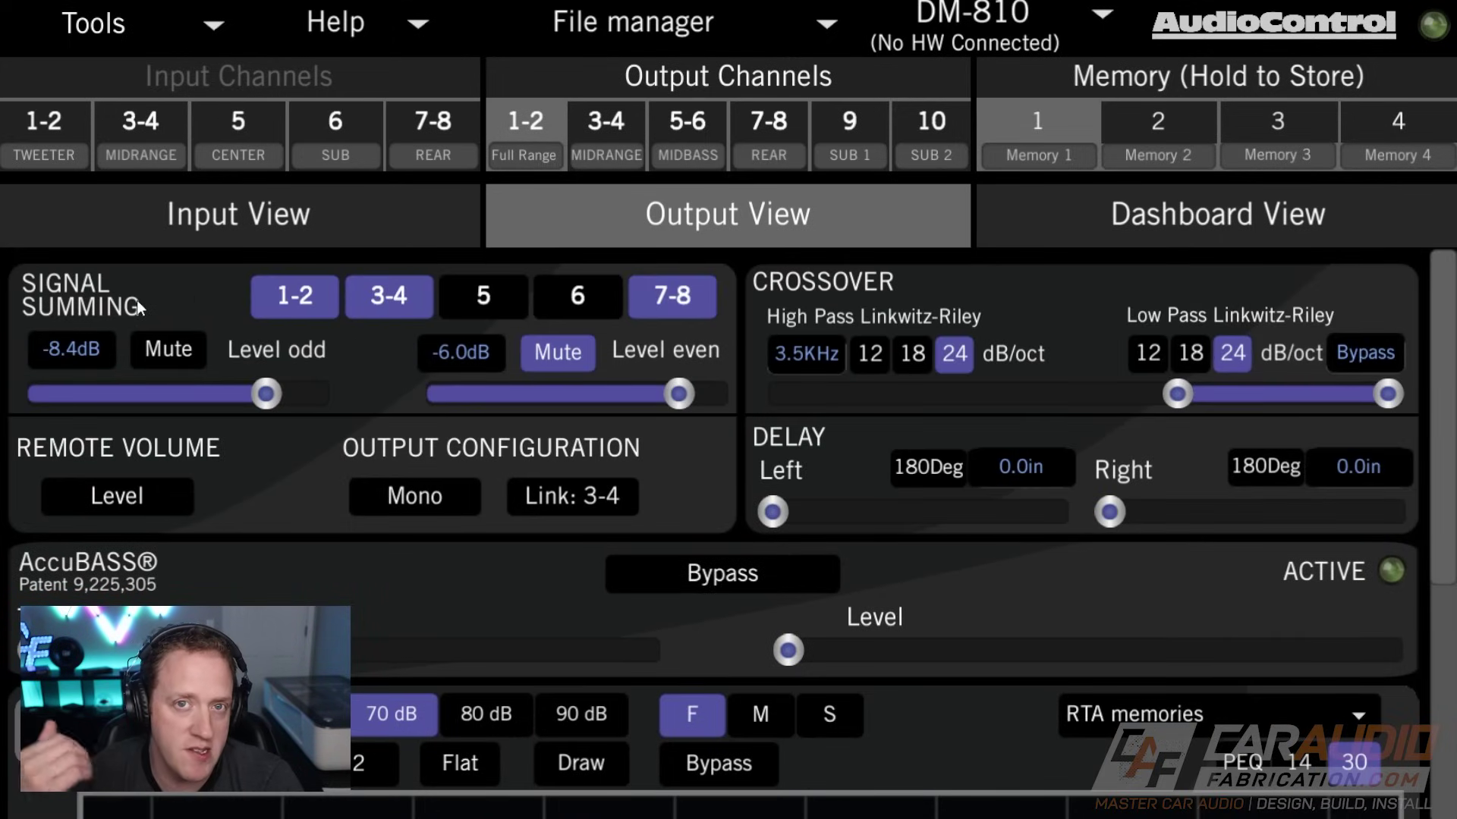
scroll(1286, 557, "down", 8)
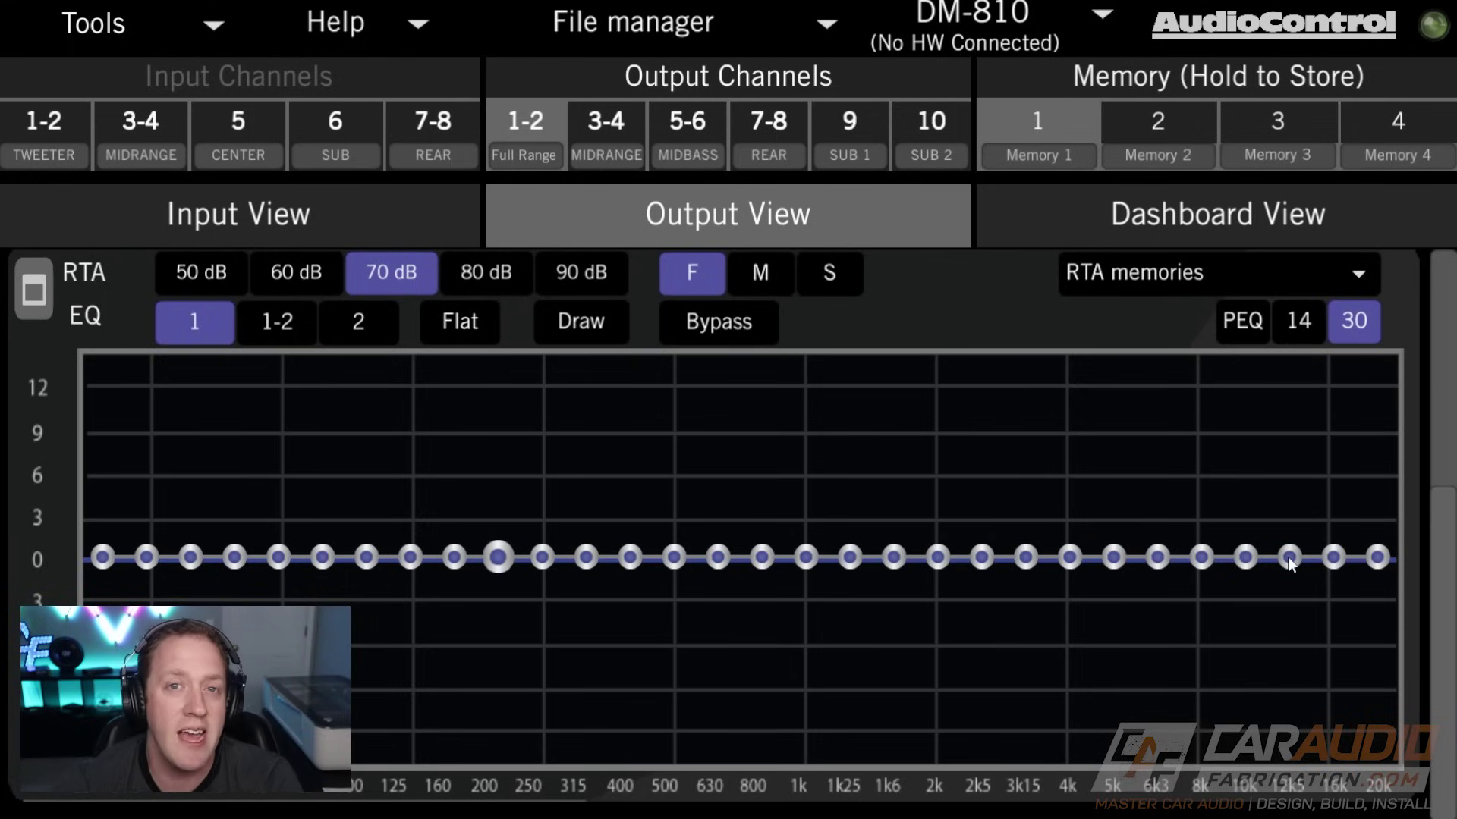
scroll(955, 593, "up", 1)
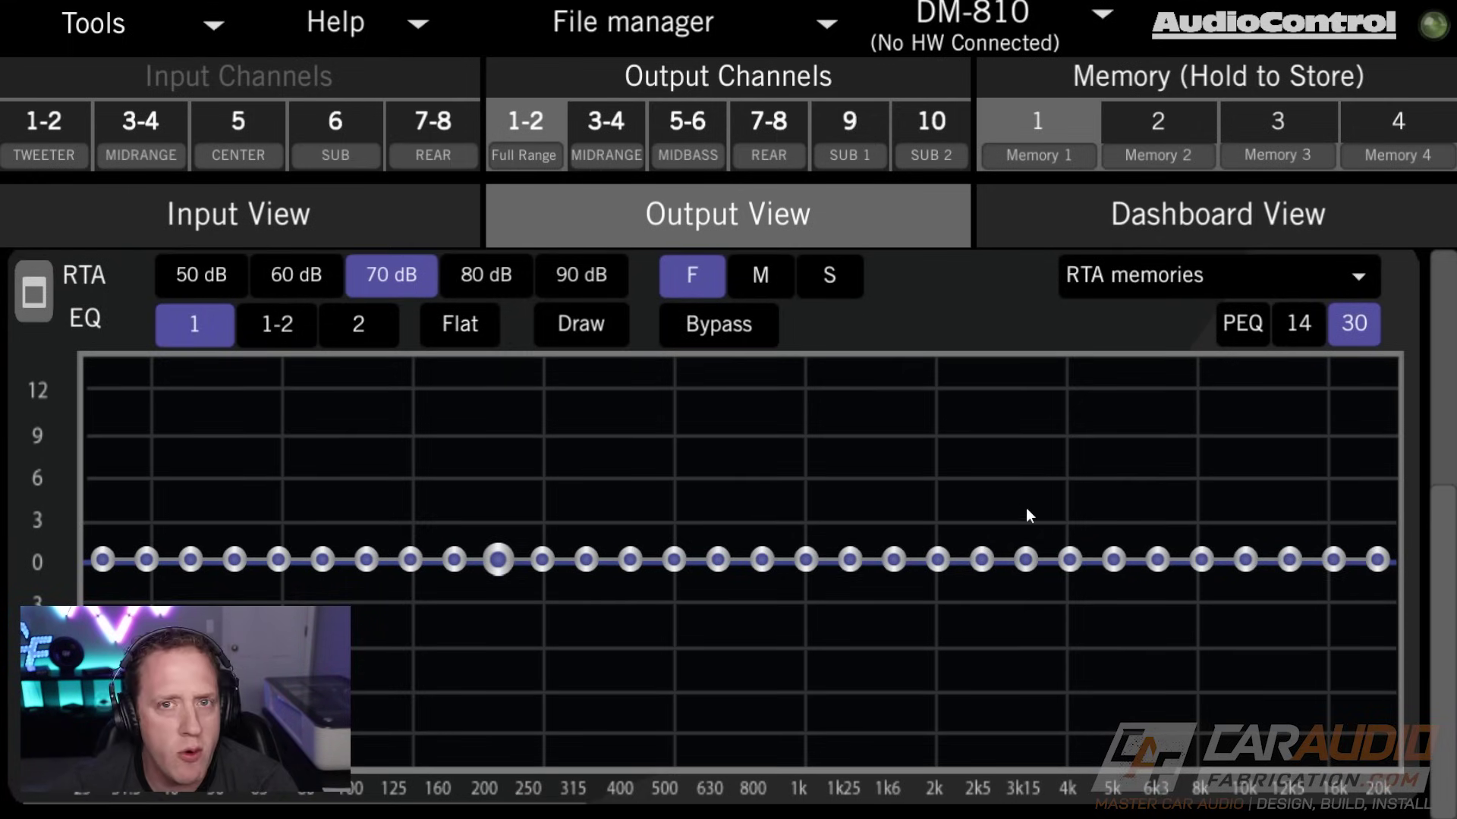
scroll(1445, 525, "up", 2)
scroll(1039, 546, "down", 1)
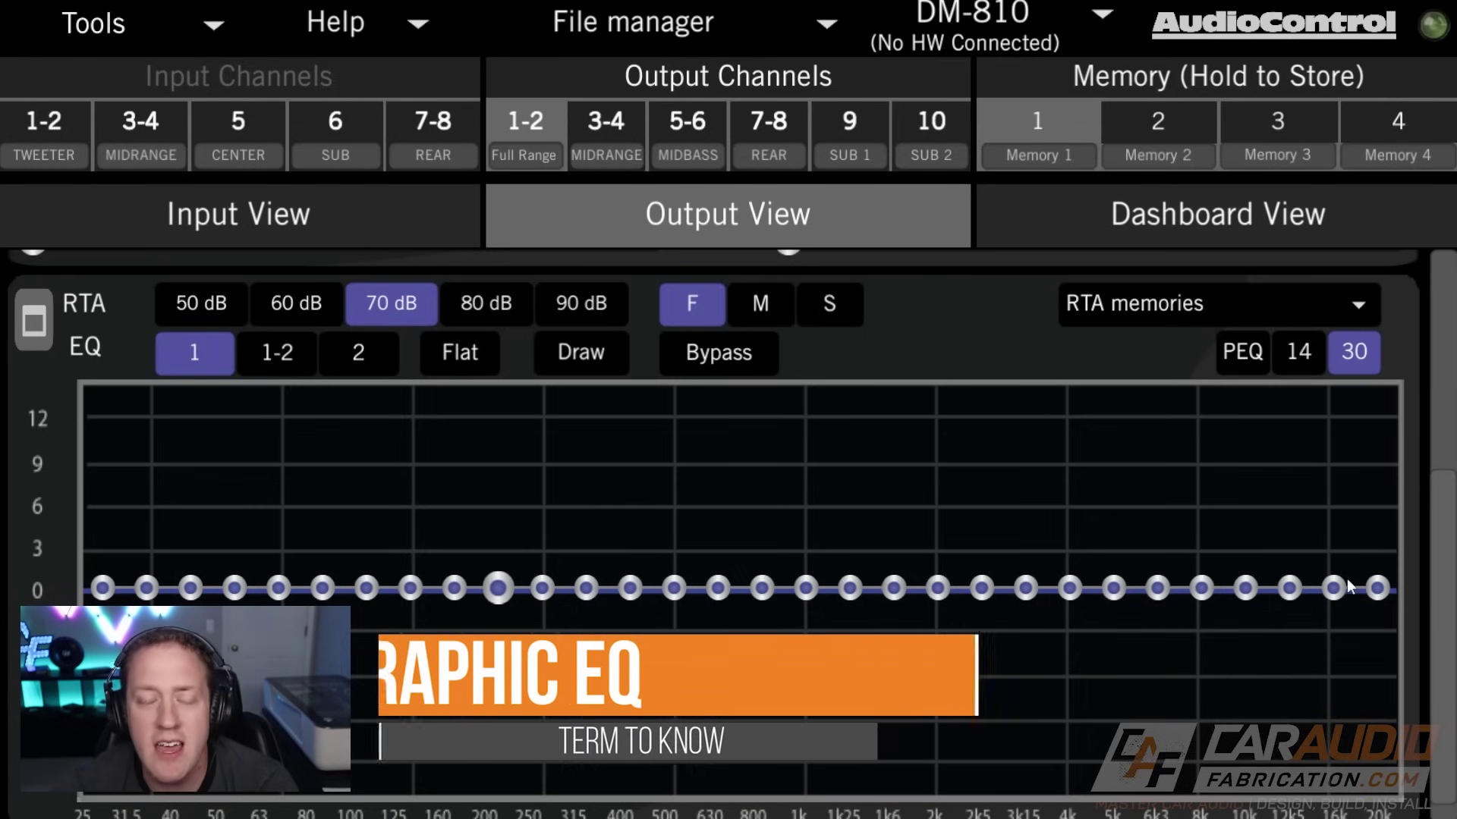
Nudge the 25 Hz and 40 Hz bands, try the 14 and 30-band layouts, then switch to PEQ
left_click_drag(102, 588, 103, 582)
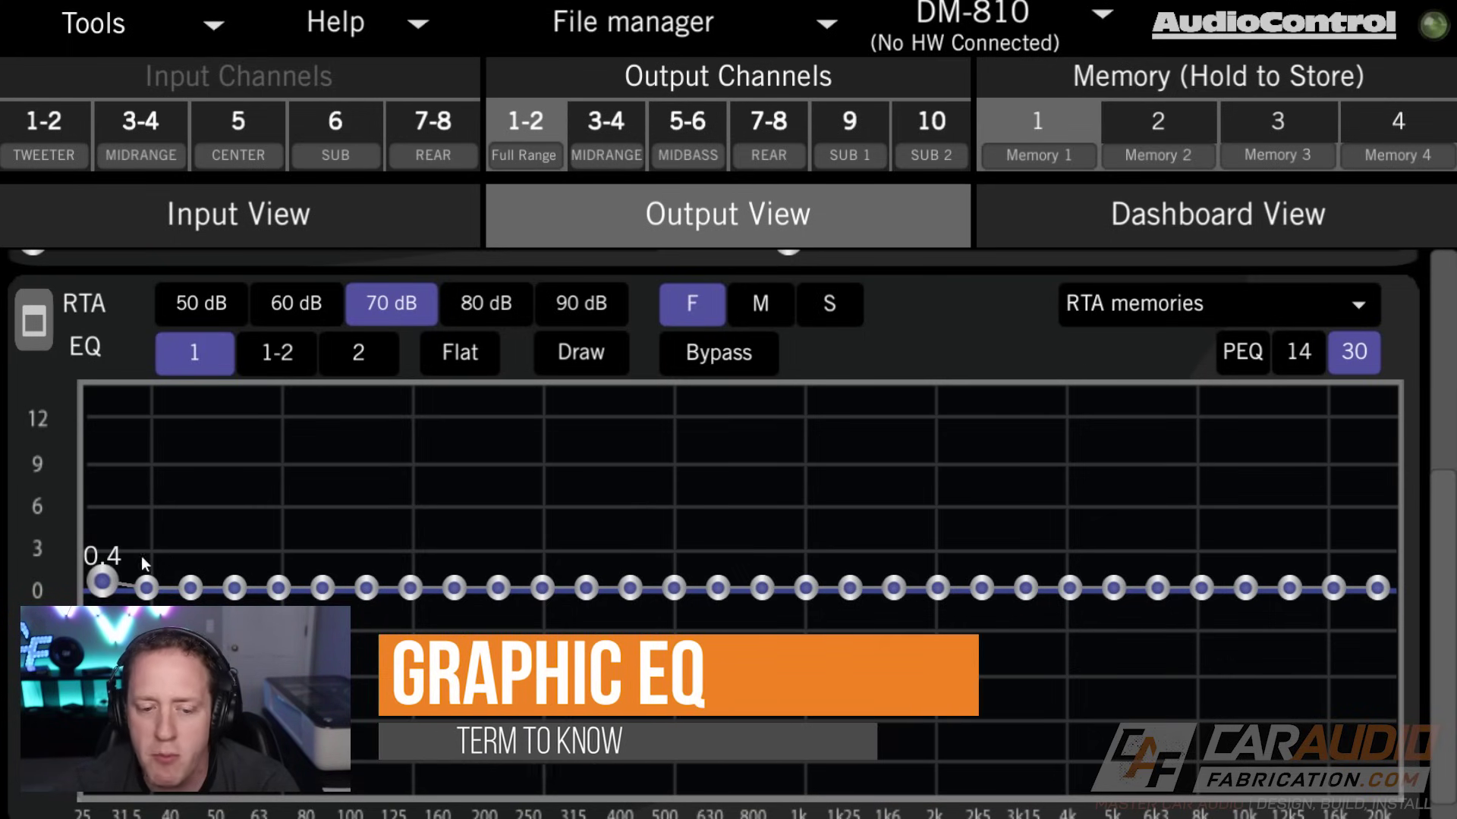
mouse_move(190, 588)
left_mouse_down()
mouse_move(193, 573)
mouse_move(193, 606)
mouse_move(191, 553)
mouse_move(195, 603)
left_mouse_up()
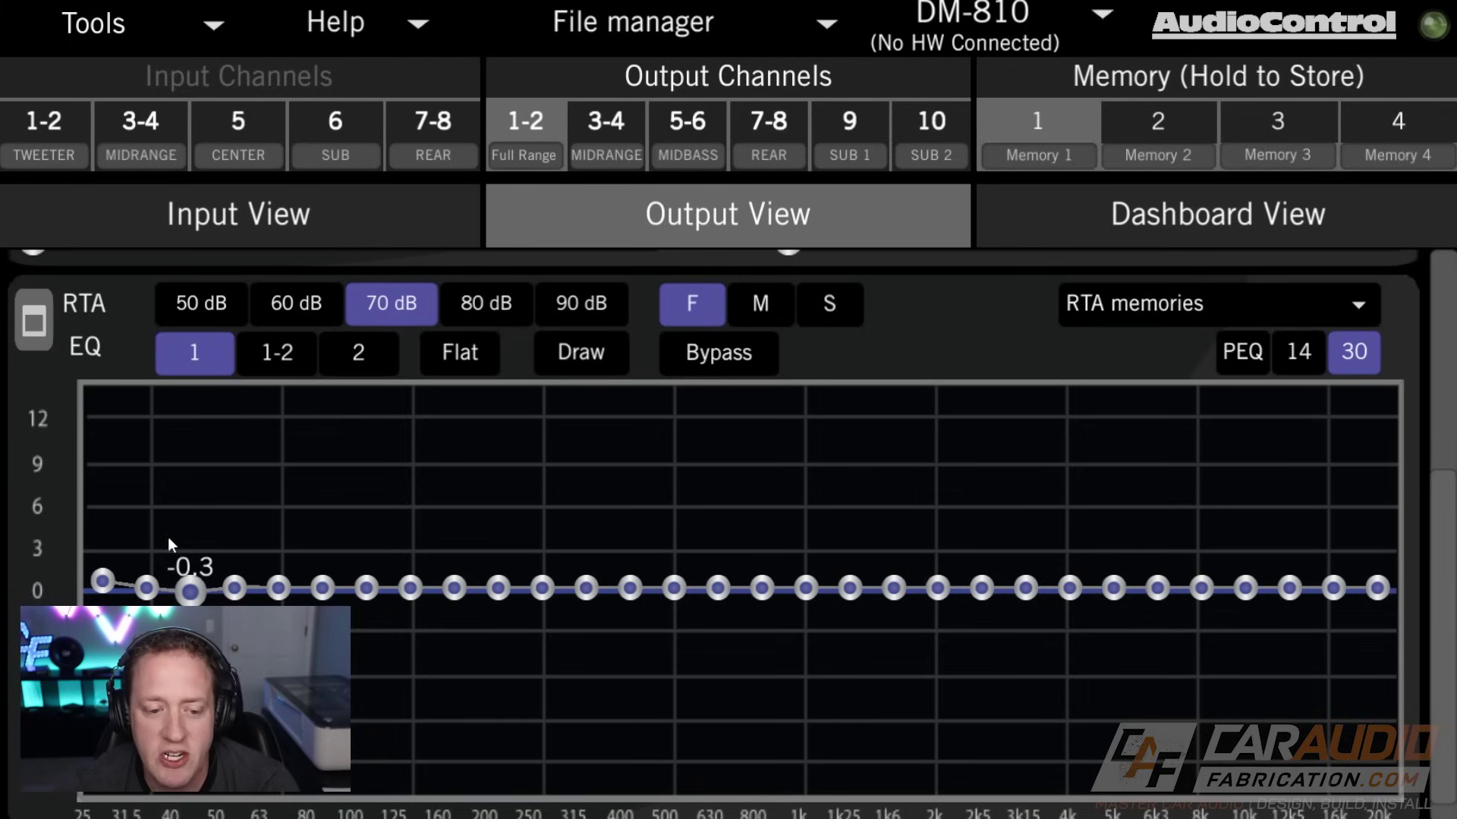
left_click(1306, 355)
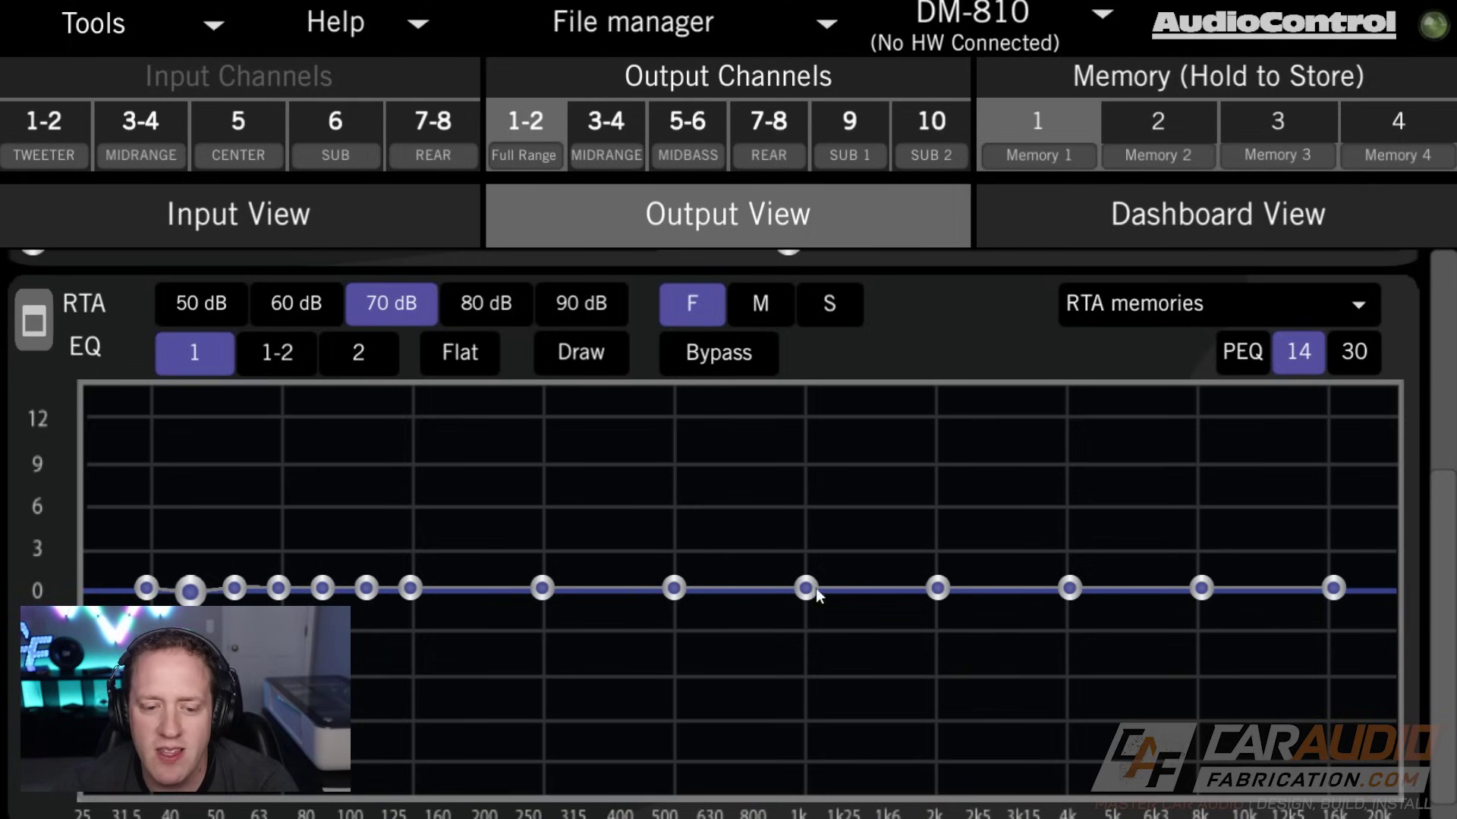
left_click(1360, 350)
left_click(1289, 363)
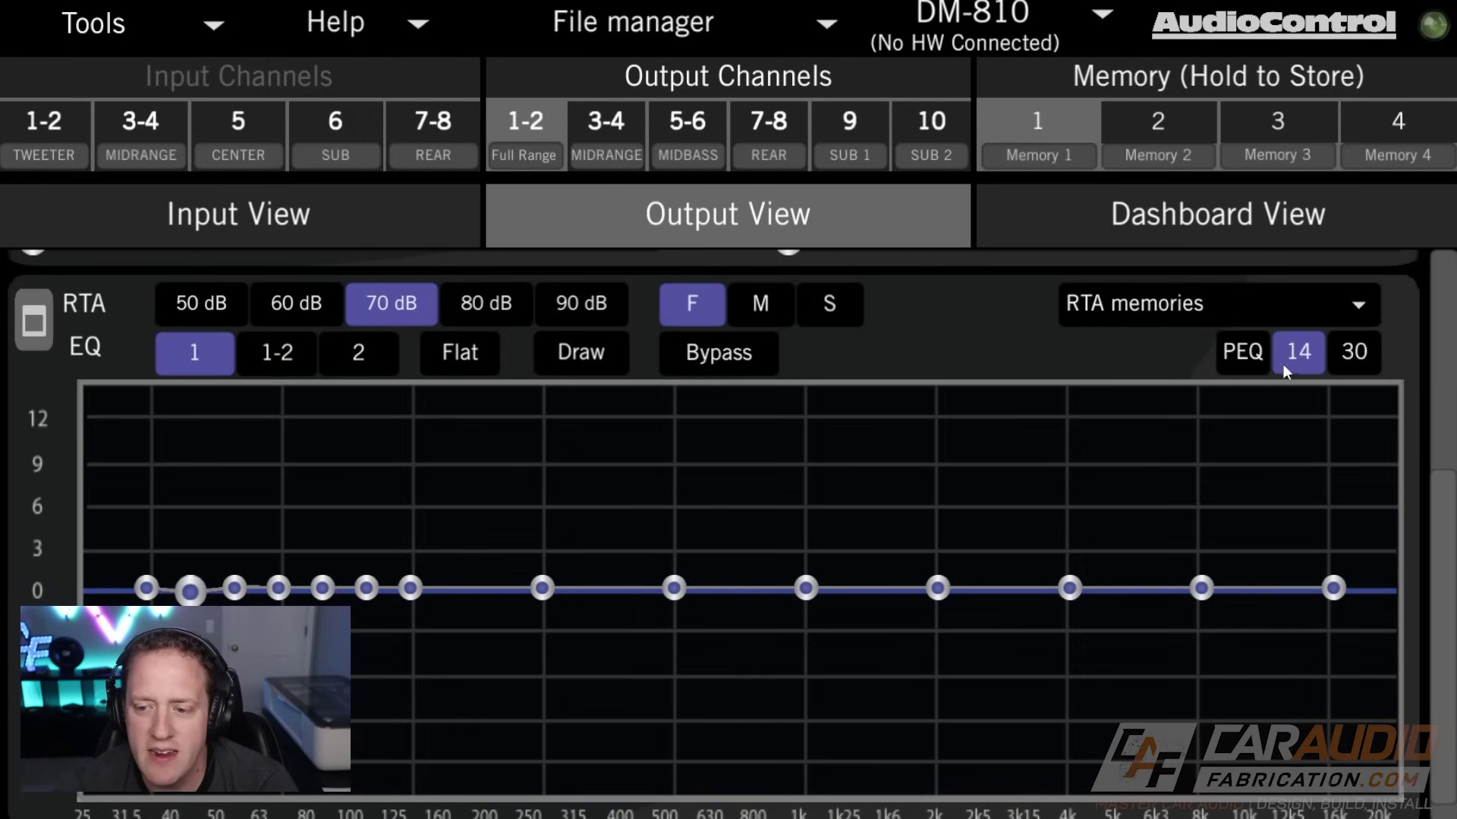
left_click(1245, 358)
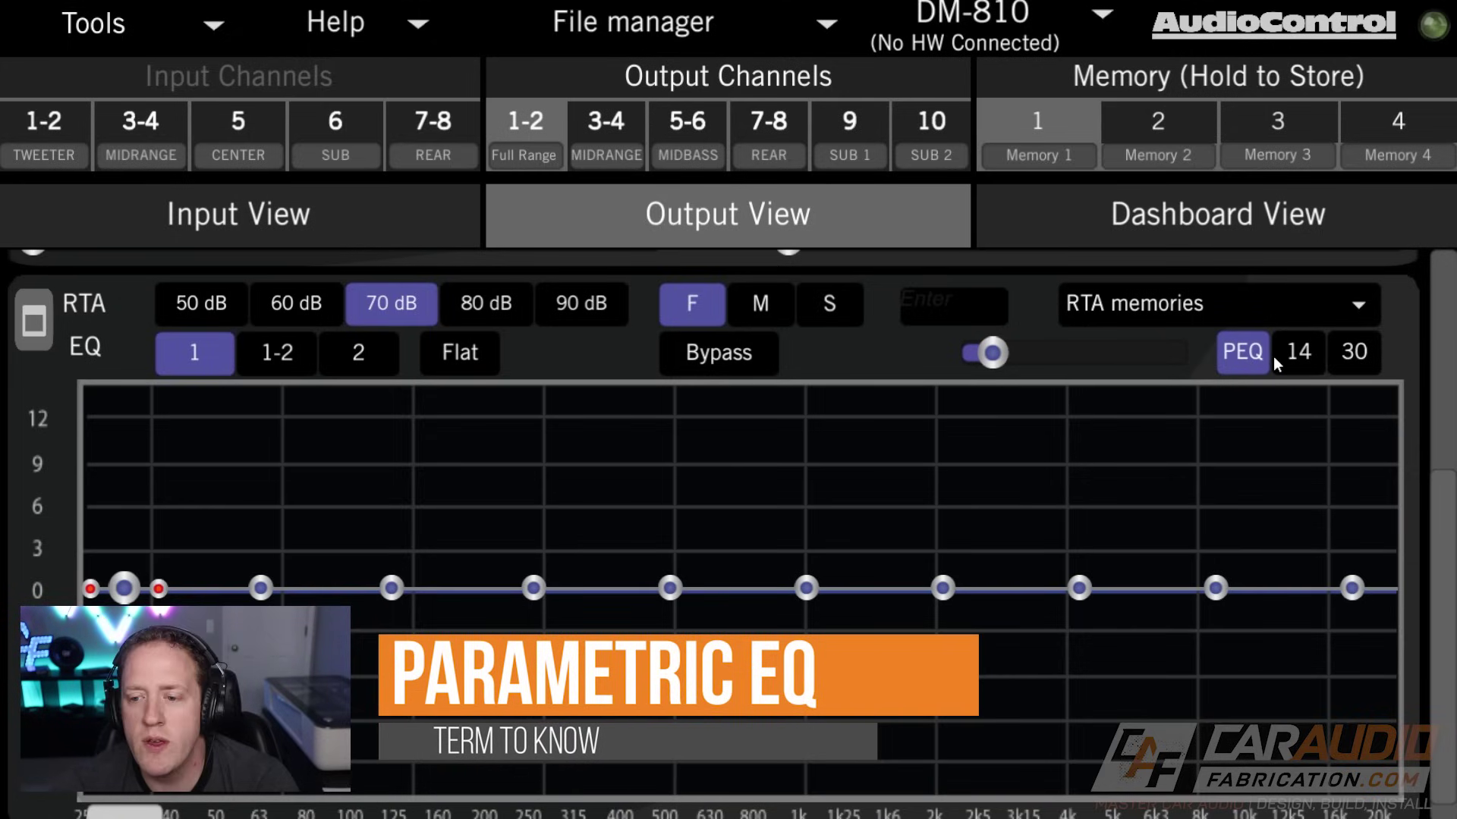
Move the first PEQ band to 52.8 Hz with a broad Q and about 3.8 dB boost
left_click_drag(123, 588, 227, 532)
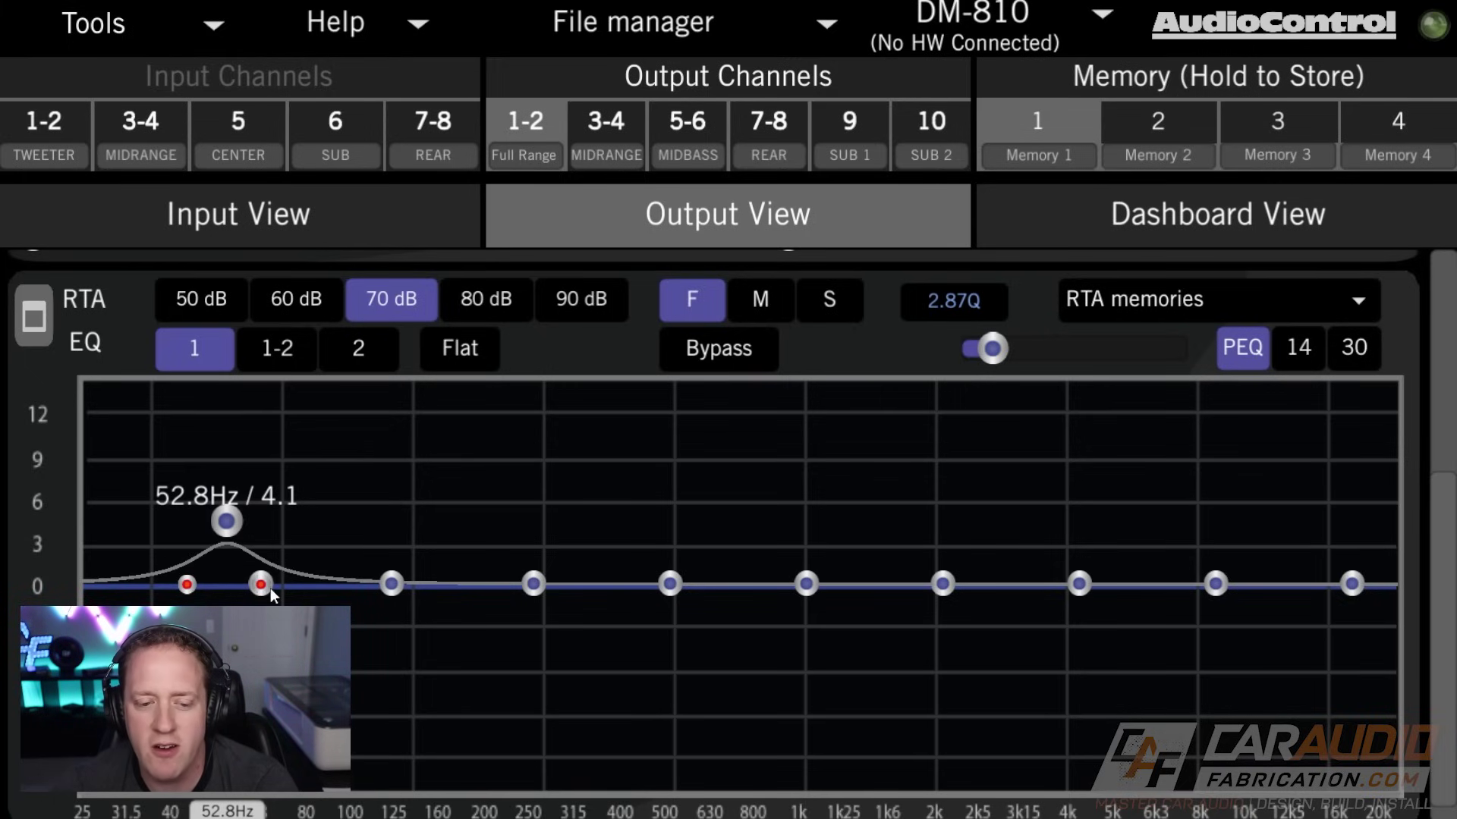
left_click_drag(270, 589, 230, 589)
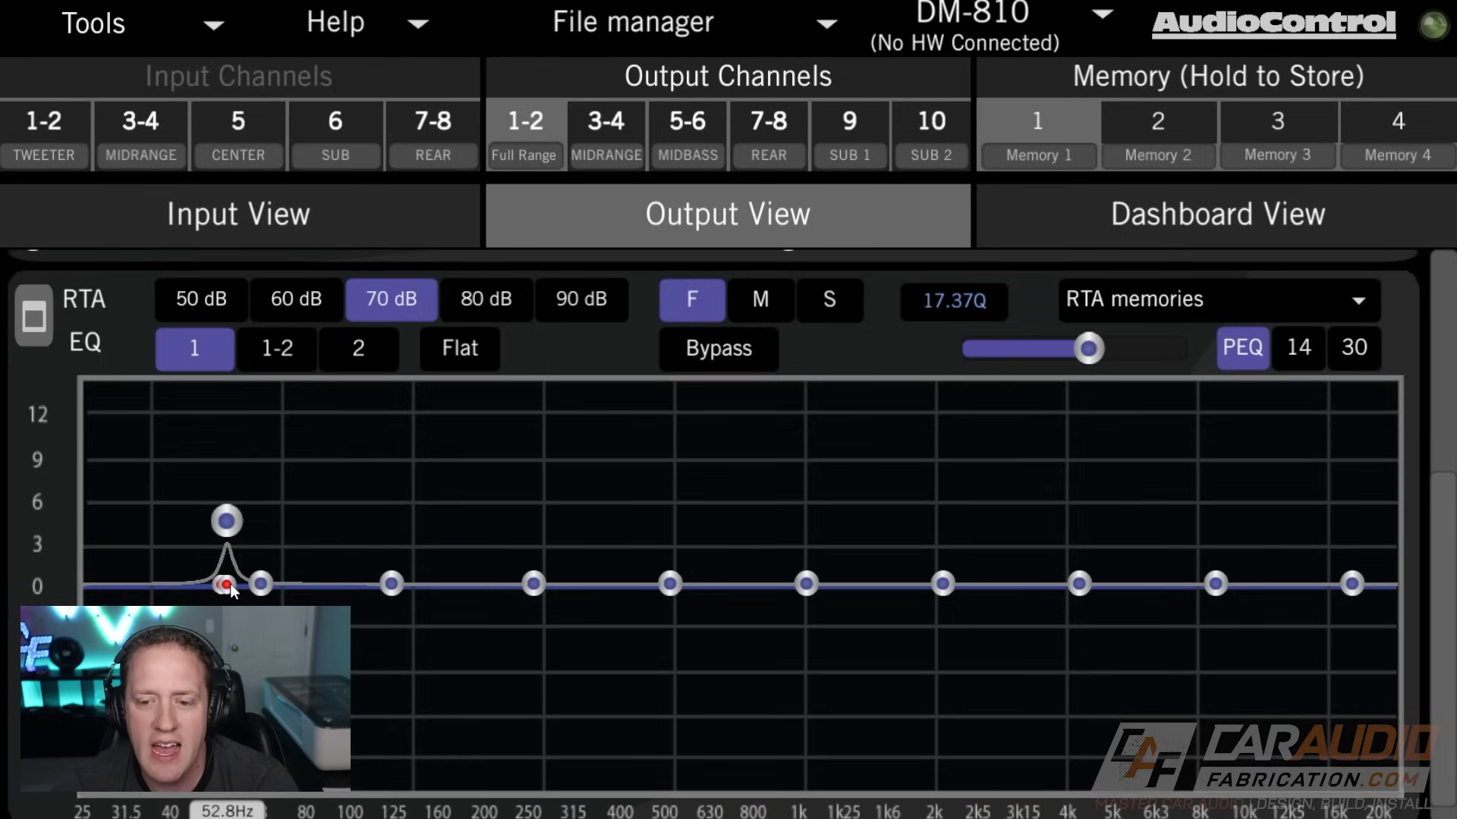
left_click_drag(235, 522, 227, 457)
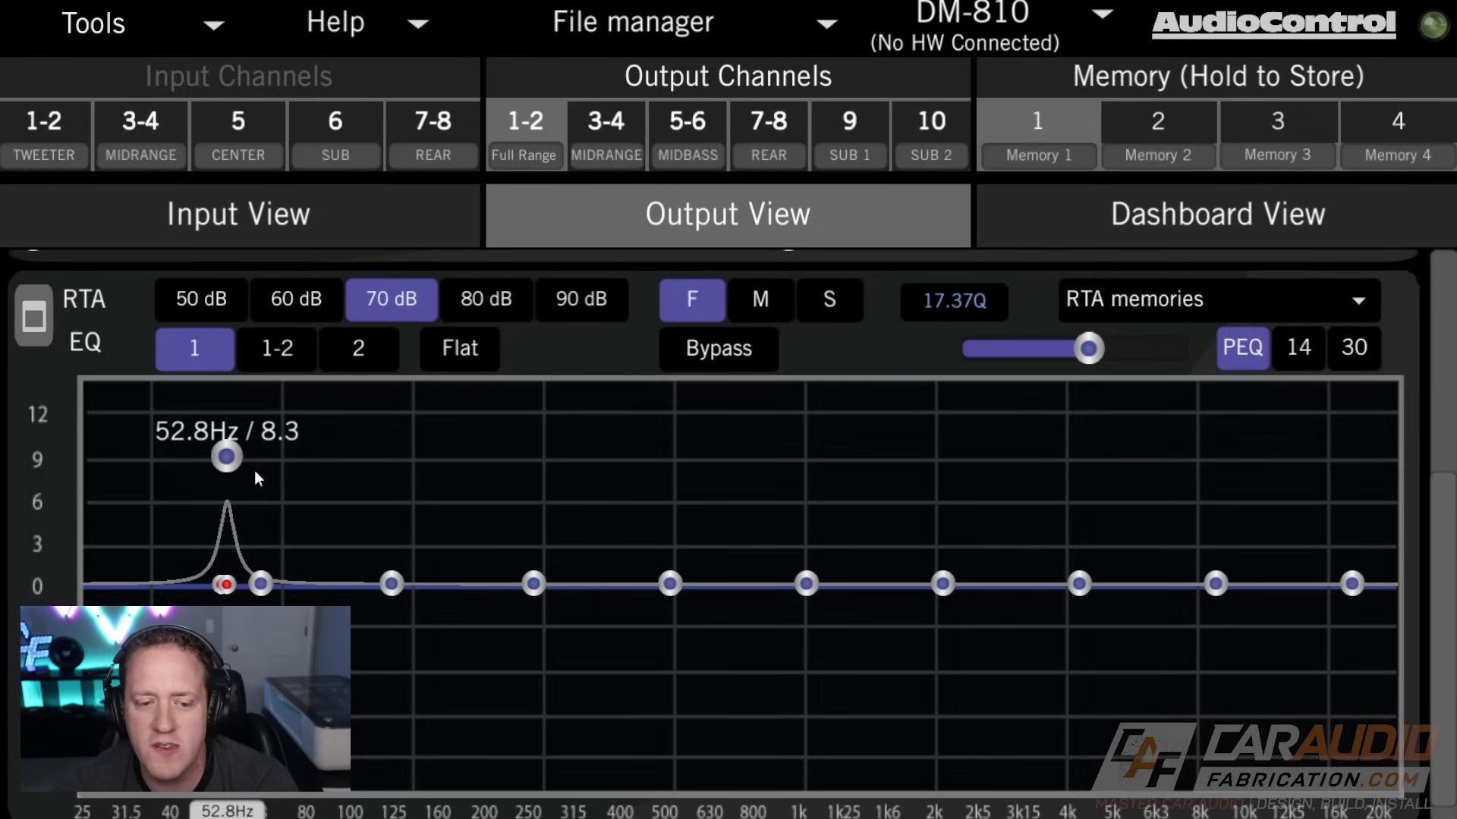
left_click_drag(224, 484, 228, 523)
left_click_drag(1089, 348, 1021, 347)
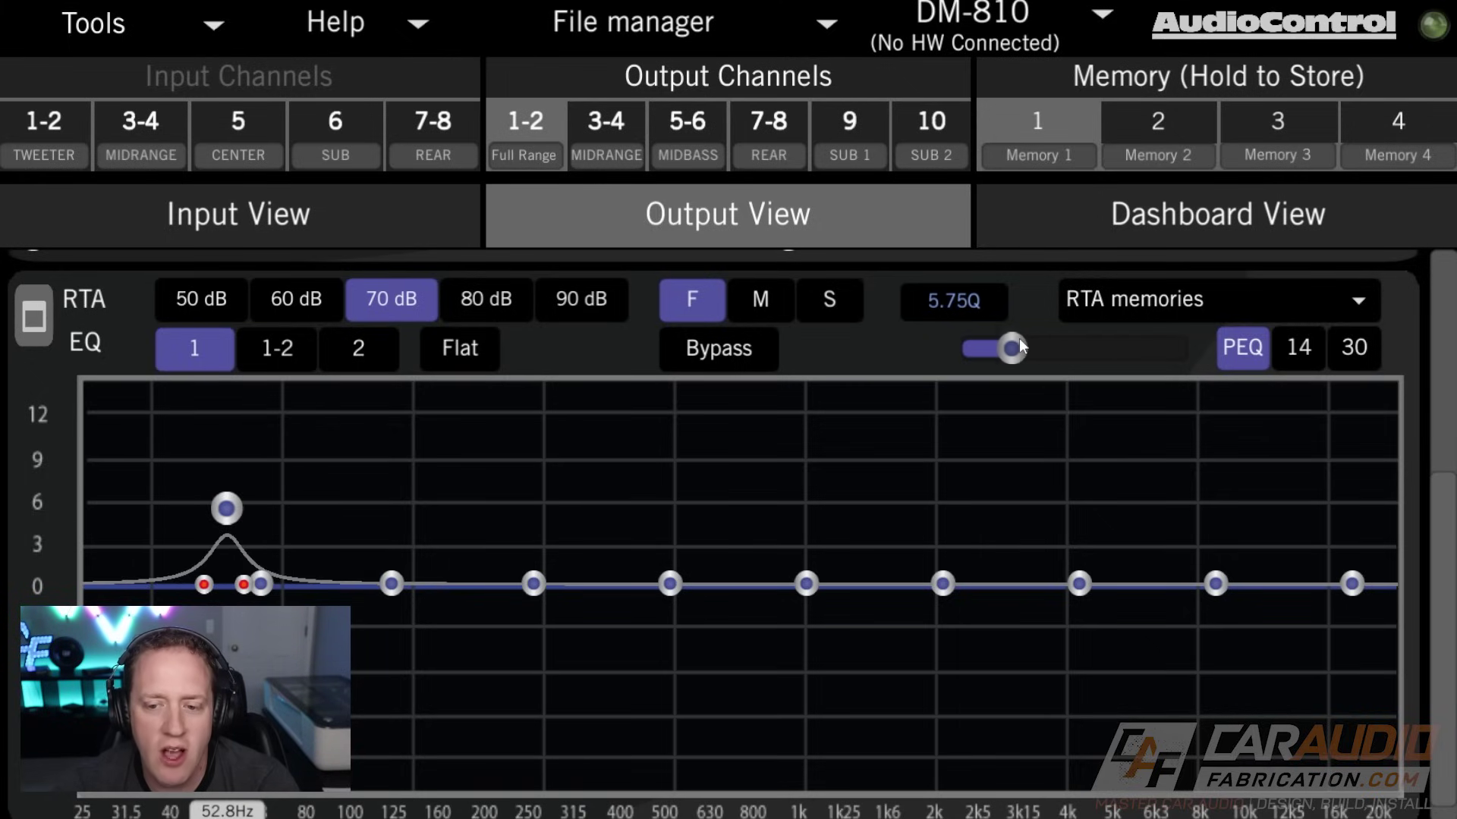
left_click_drag(1012, 348, 974, 348)
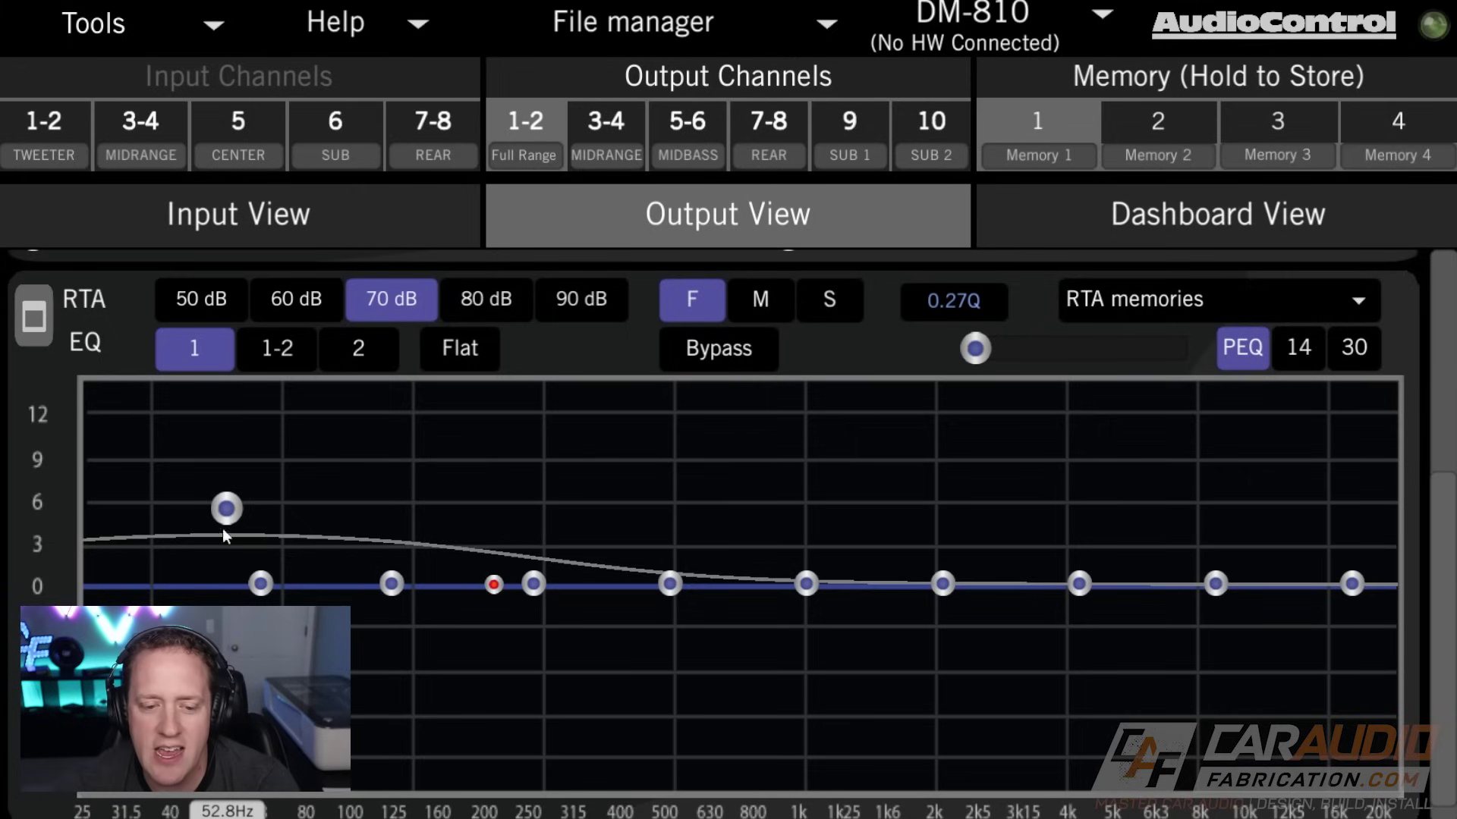
left_click_drag(223, 516, 227, 751)
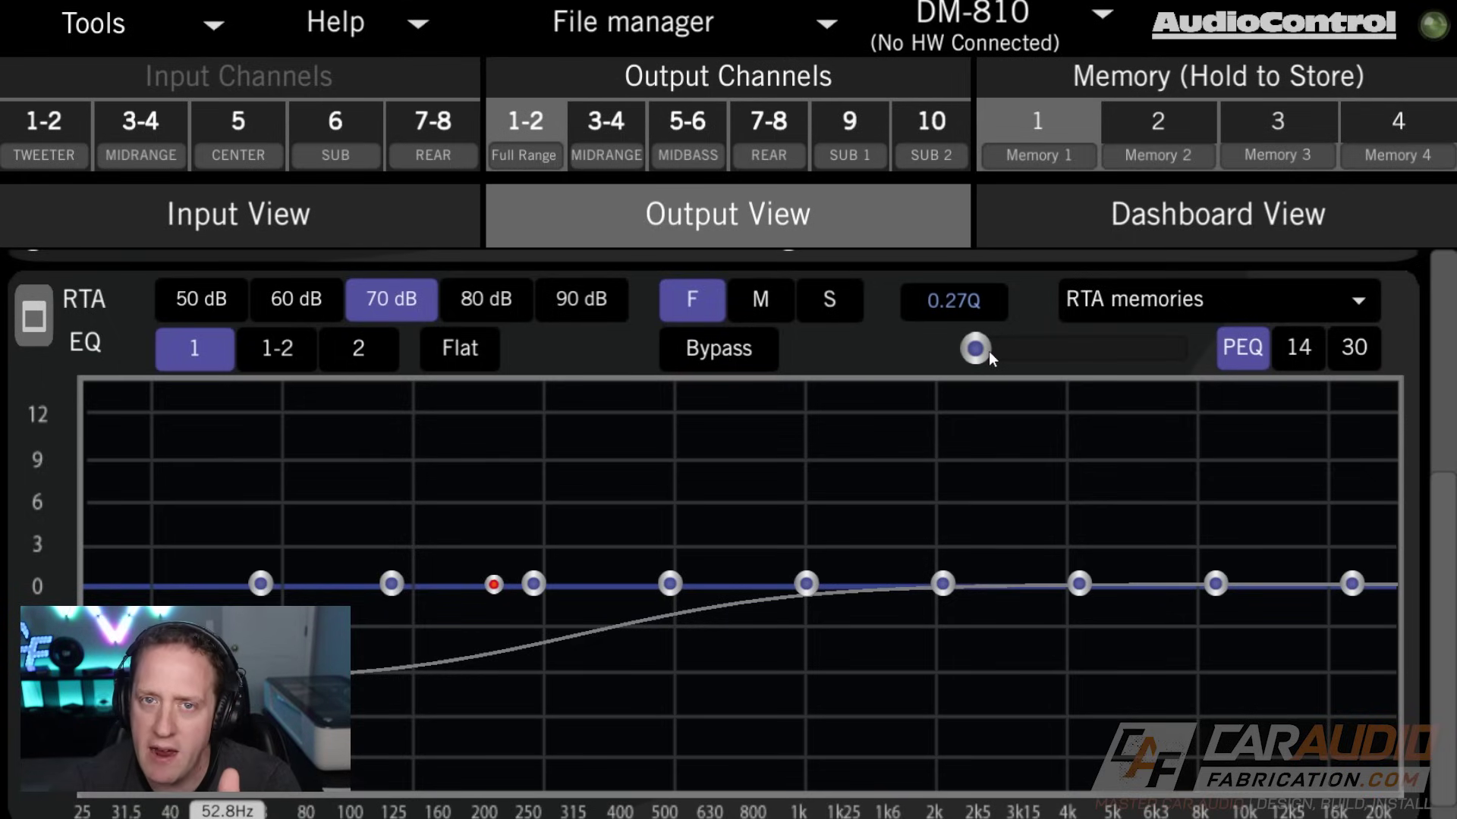
left_click_drag(989, 352, 1009, 358)
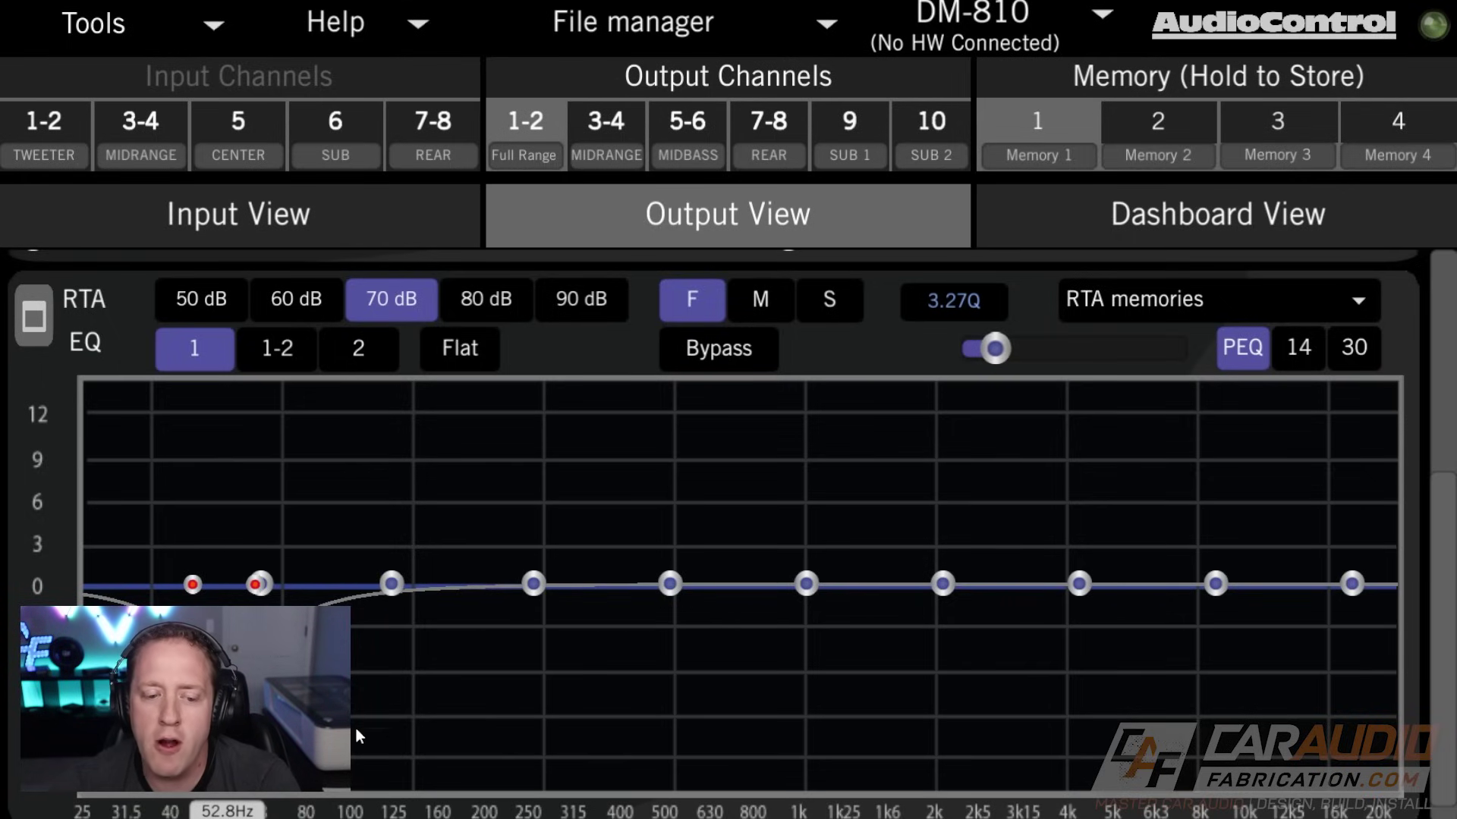
left_click_drag(228, 751, 230, 529)
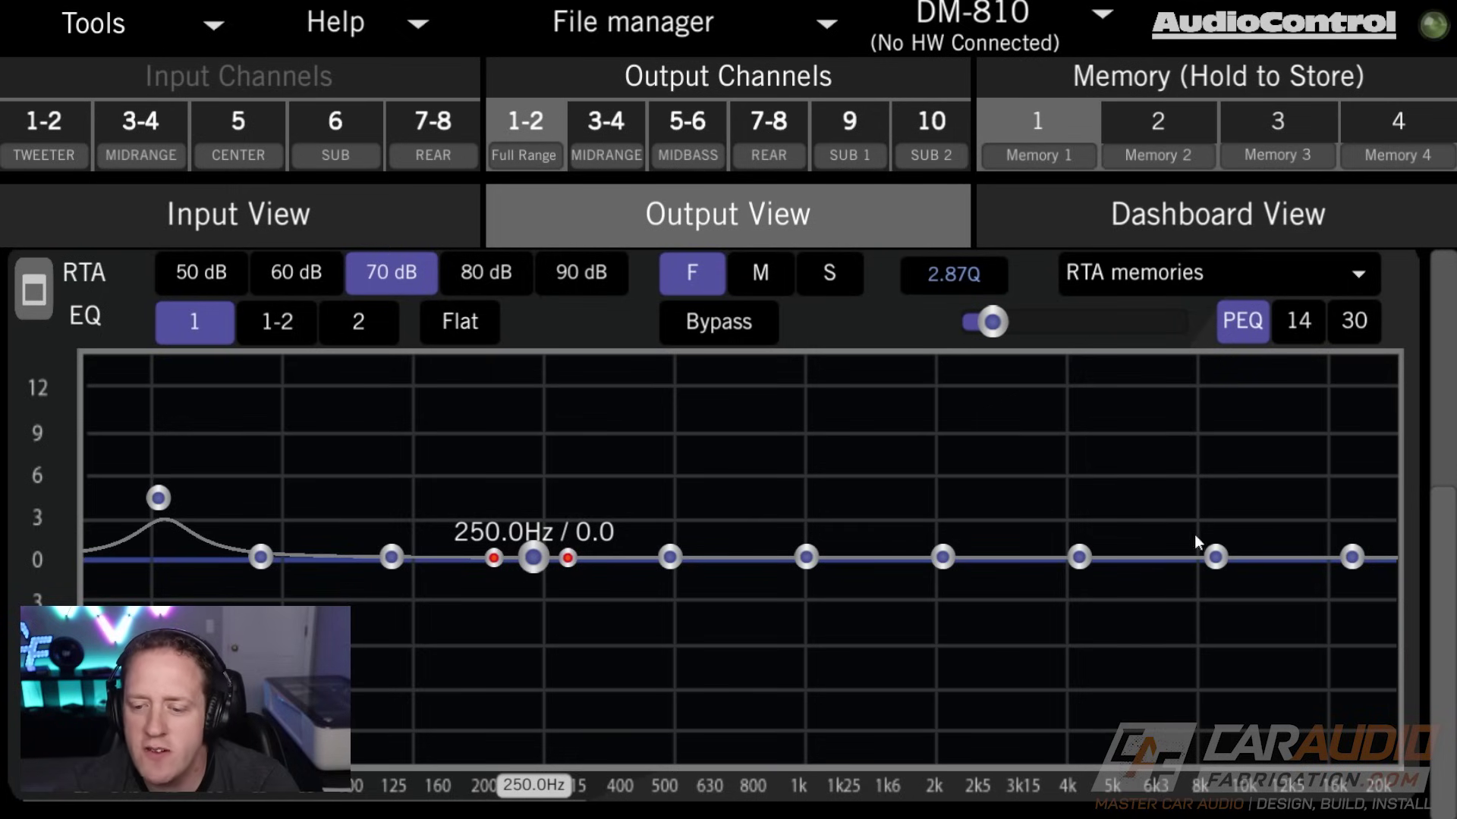
Move the 63 Hz band to 68.5 Hz and narrow it to a 9.52 Q
left_click(264, 560)
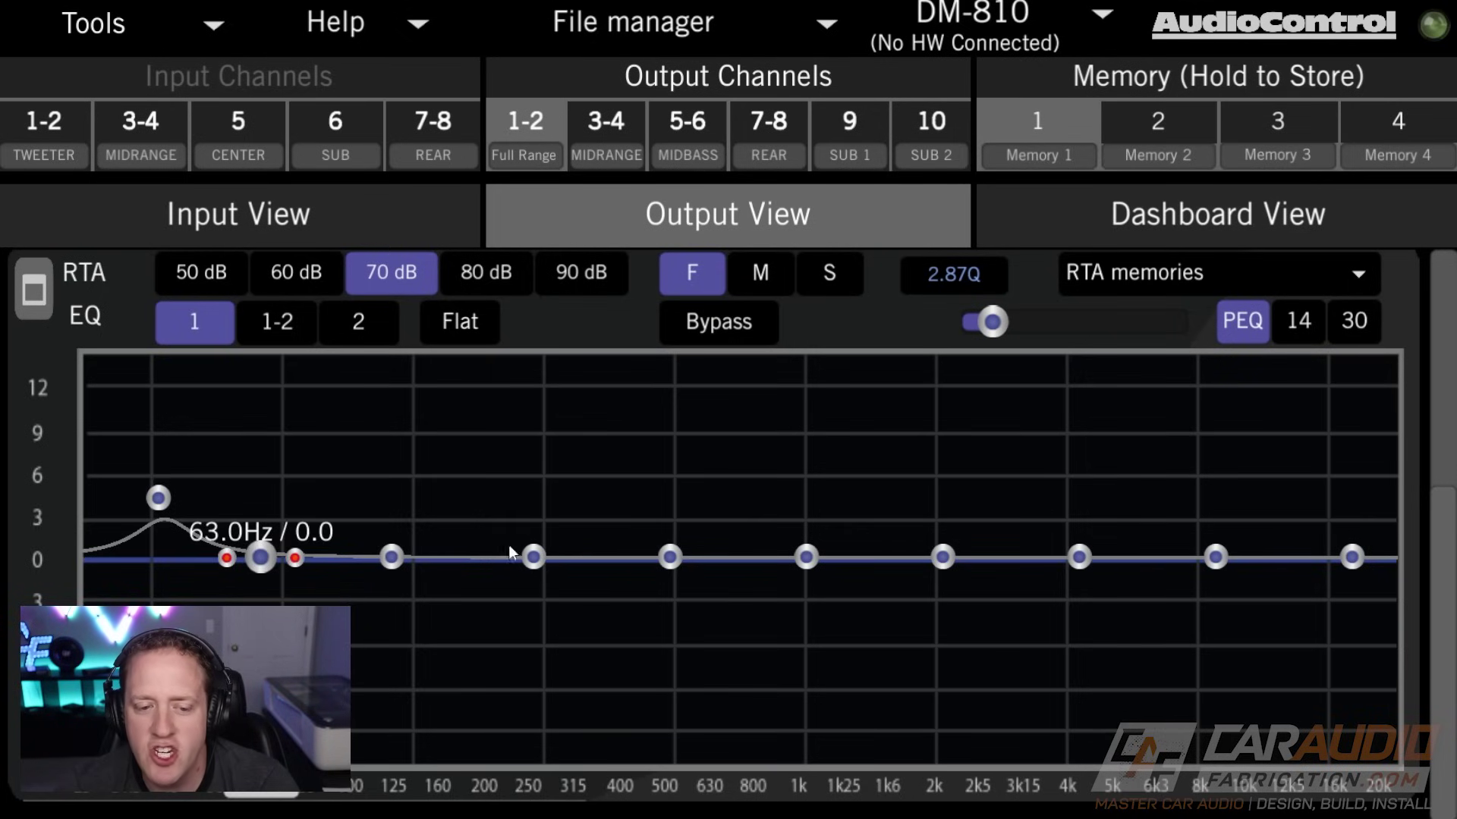
left_click_drag(260, 557, 271, 486)
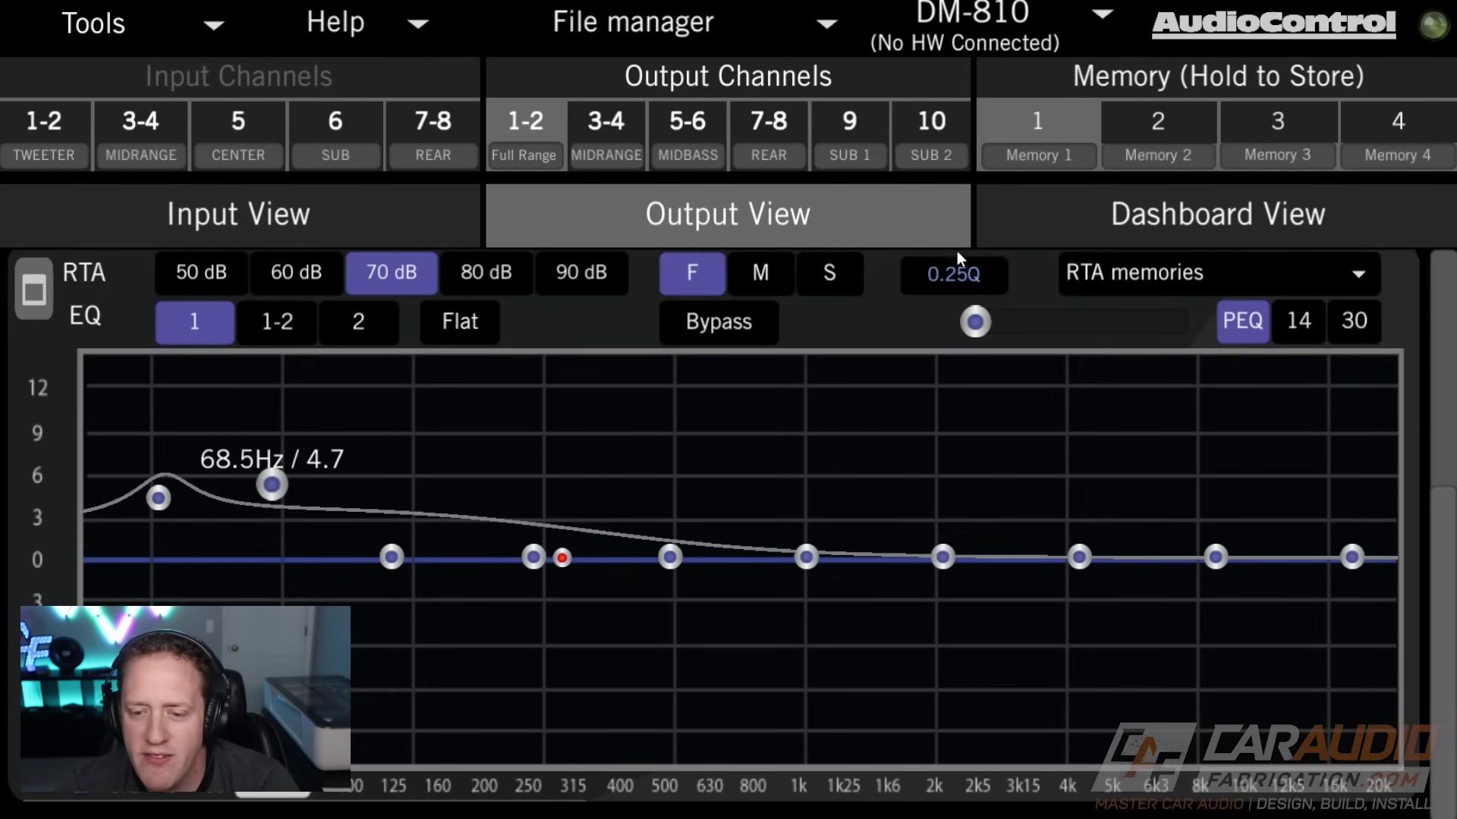
left_click_drag(992, 322, 1045, 328)
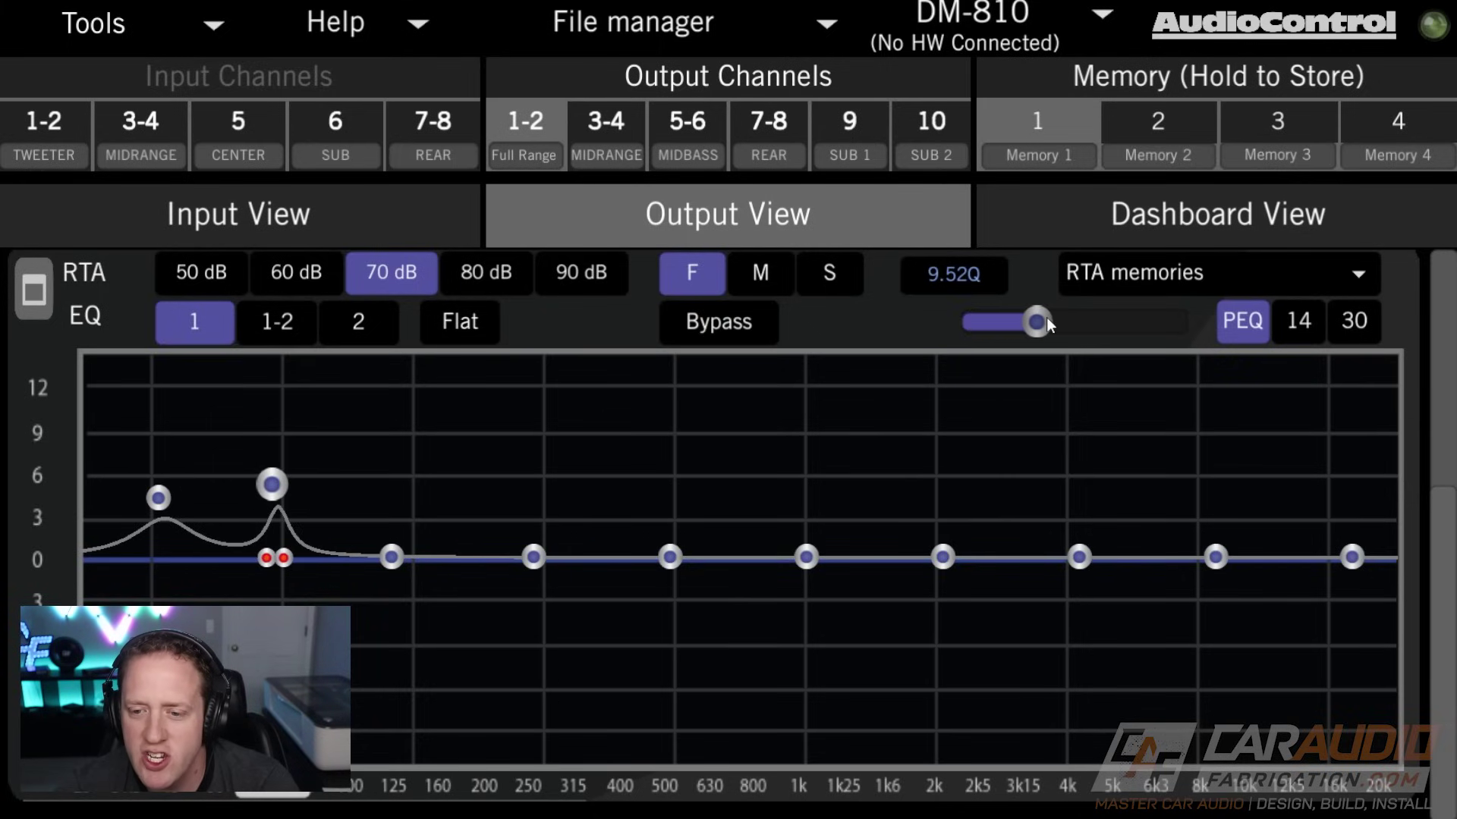
left_click_drag(277, 494, 302, 611)
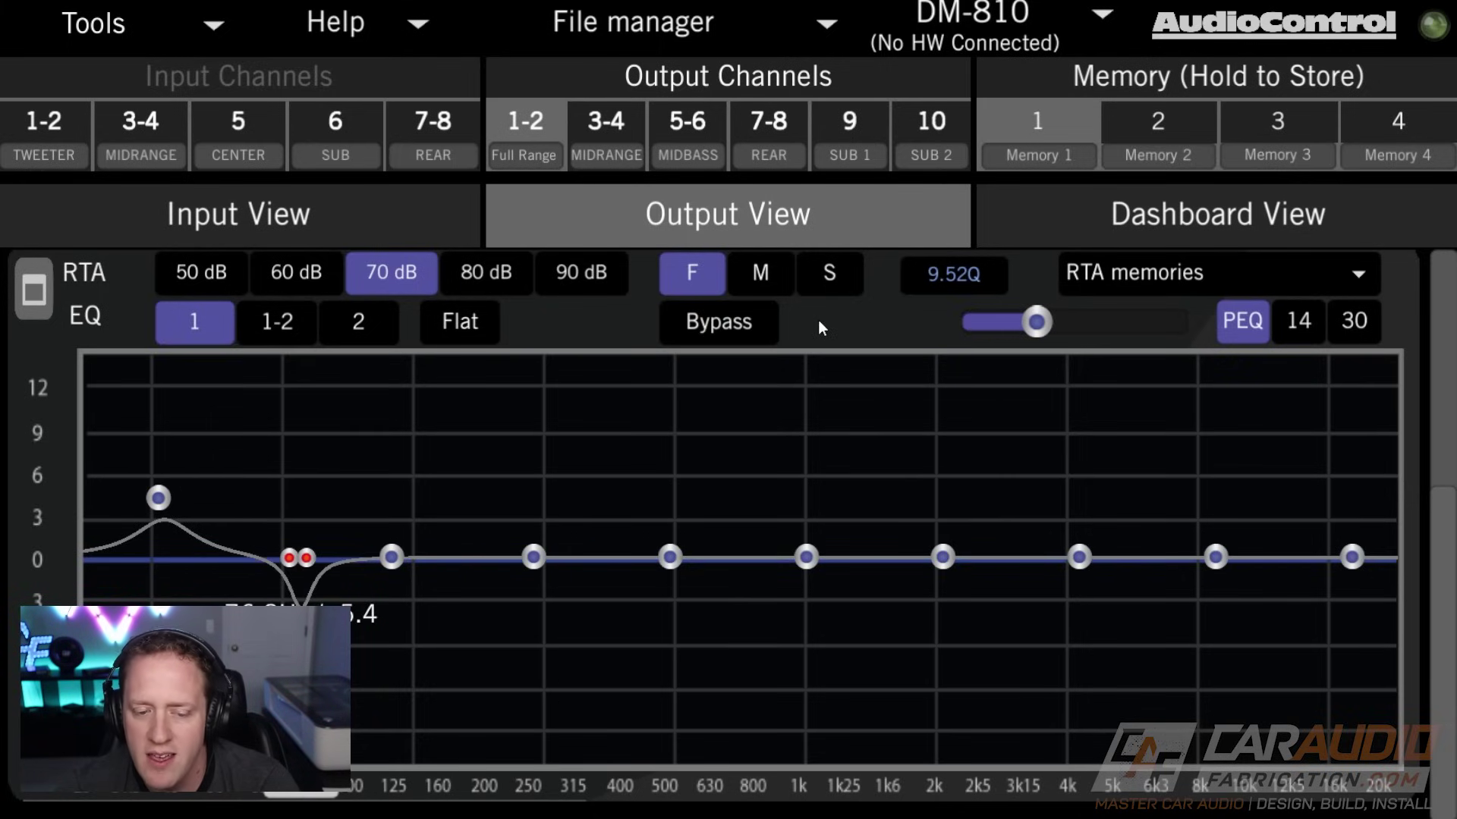
Overlay the AudioControl House Curve target from the RTA memories list
left_click(1222, 274)
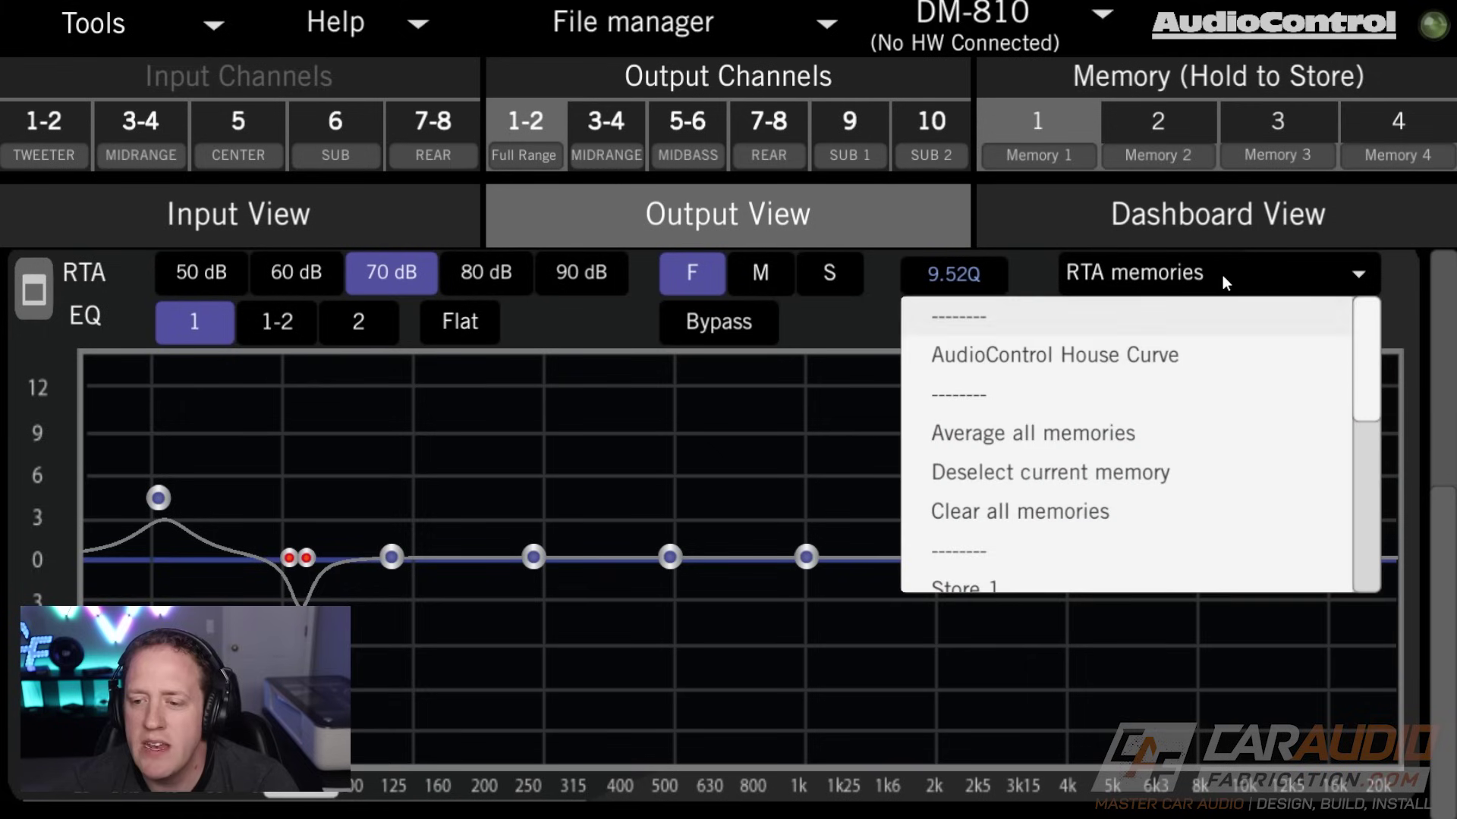
left_click(1094, 361)
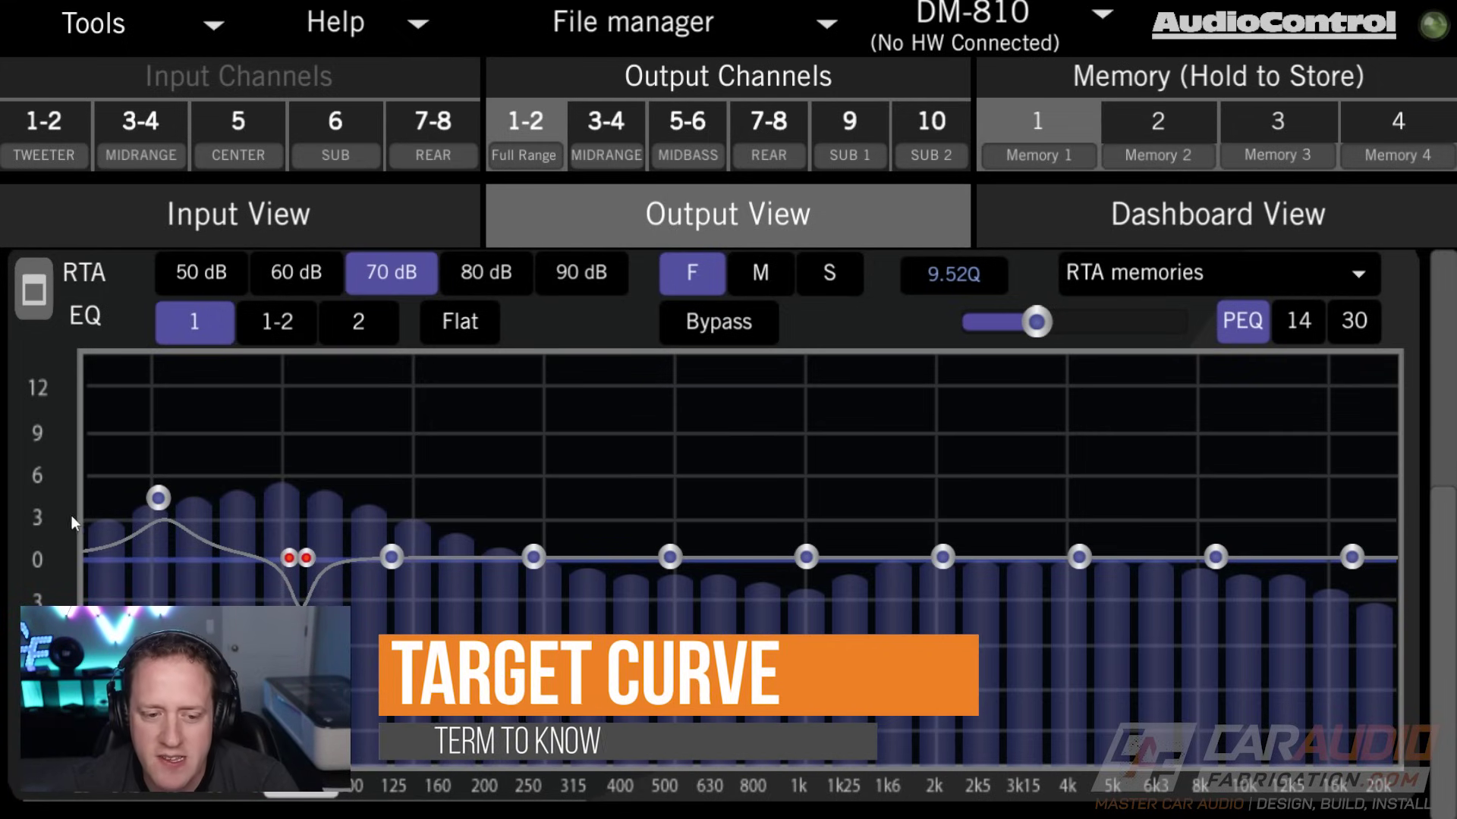
Raise the 250 Hz PEQ band to about 3.4 dB at 2.87 Q, leaving RTA memories unchanged
left_click_drag(529, 558, 524, 524)
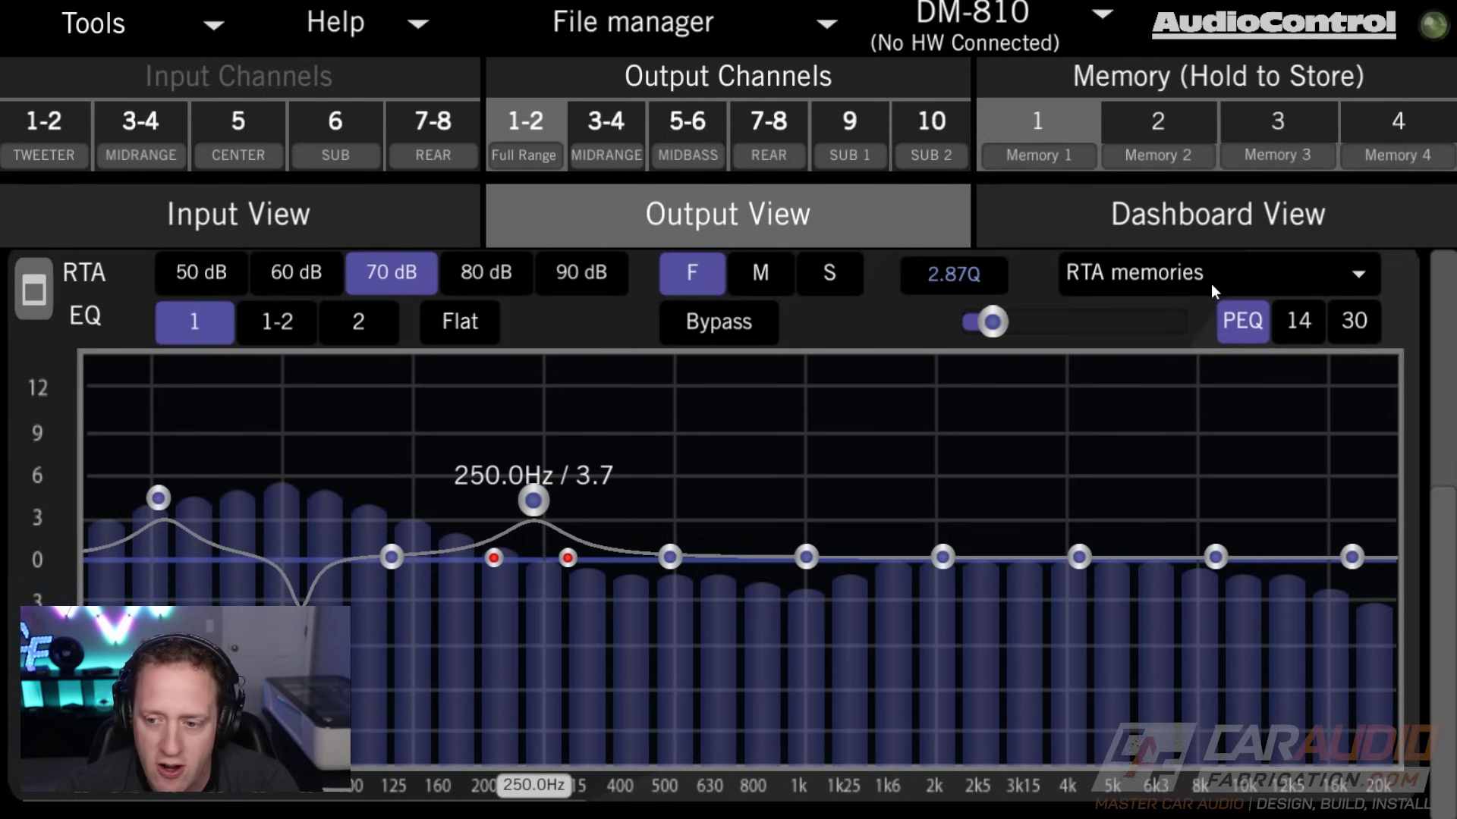
left_click(1232, 275)
left_click(1117, 686)
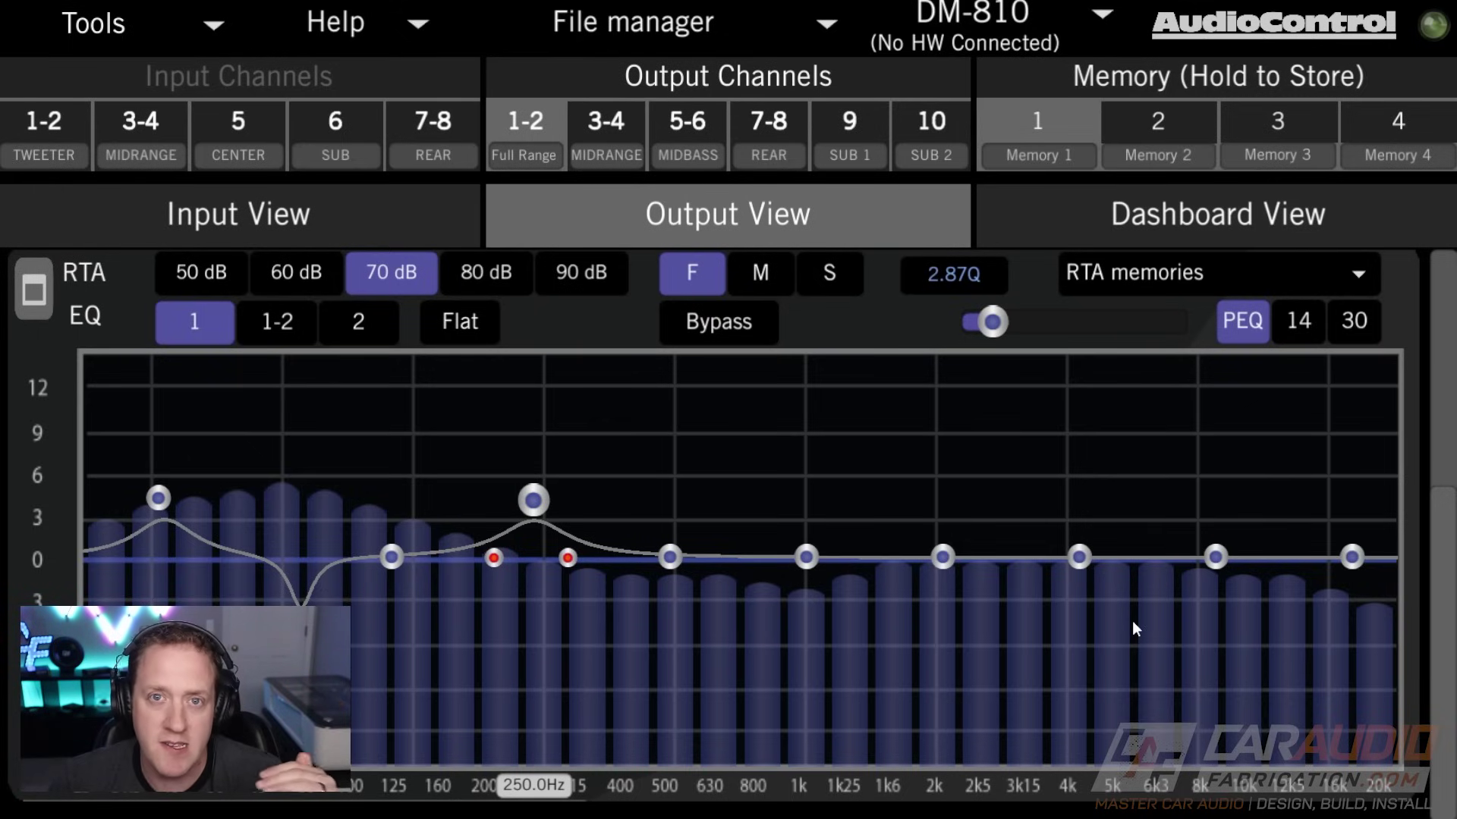
In the Crossover panel, set output 1-2's high-pass to 600.7 Hz at 24 dB/oct, low-pass on Bypass
left_click_drag(1439, 584, 1439, 312)
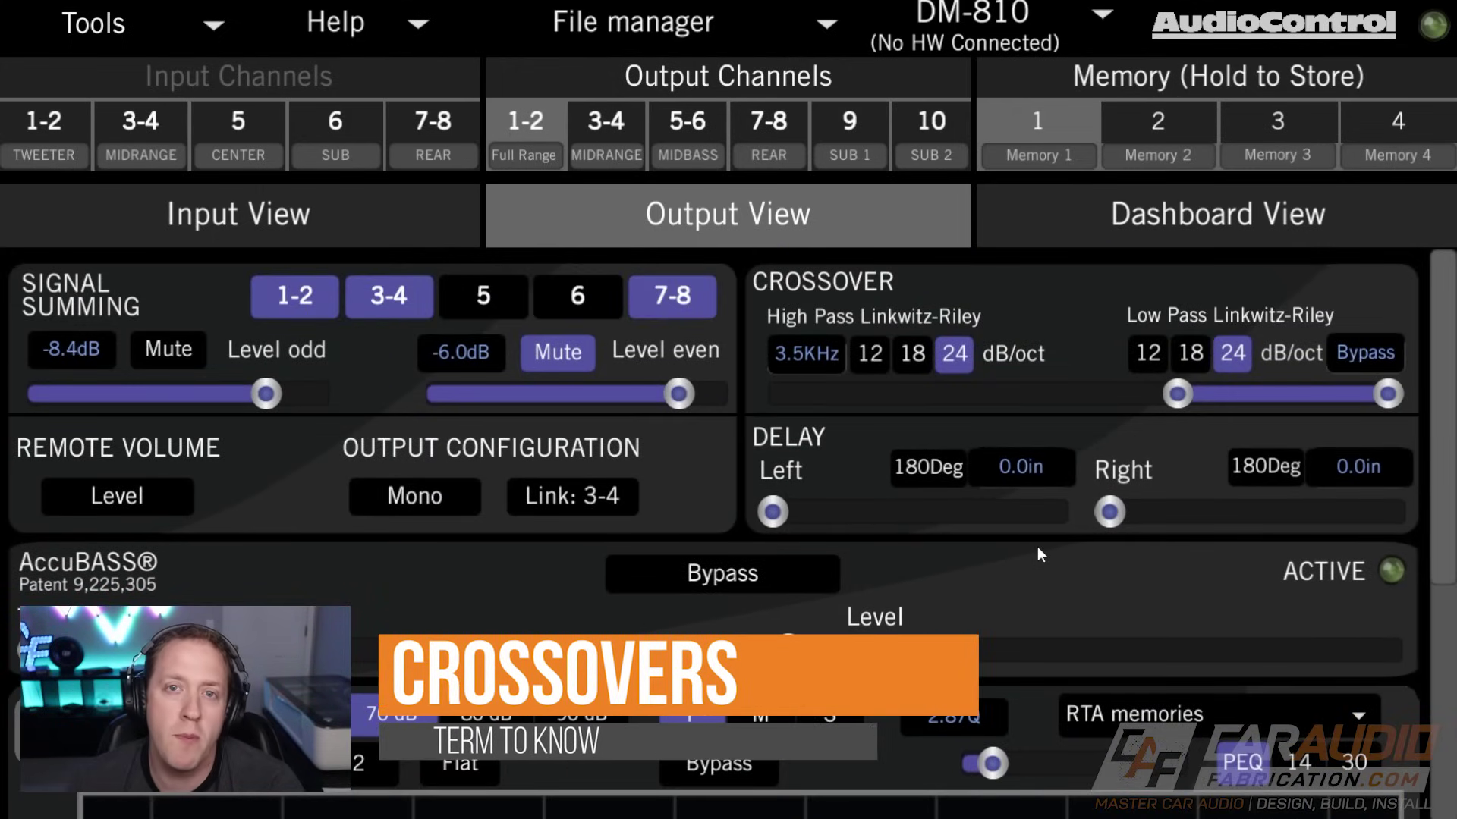
left_click_drag(1178, 393, 1087, 393)
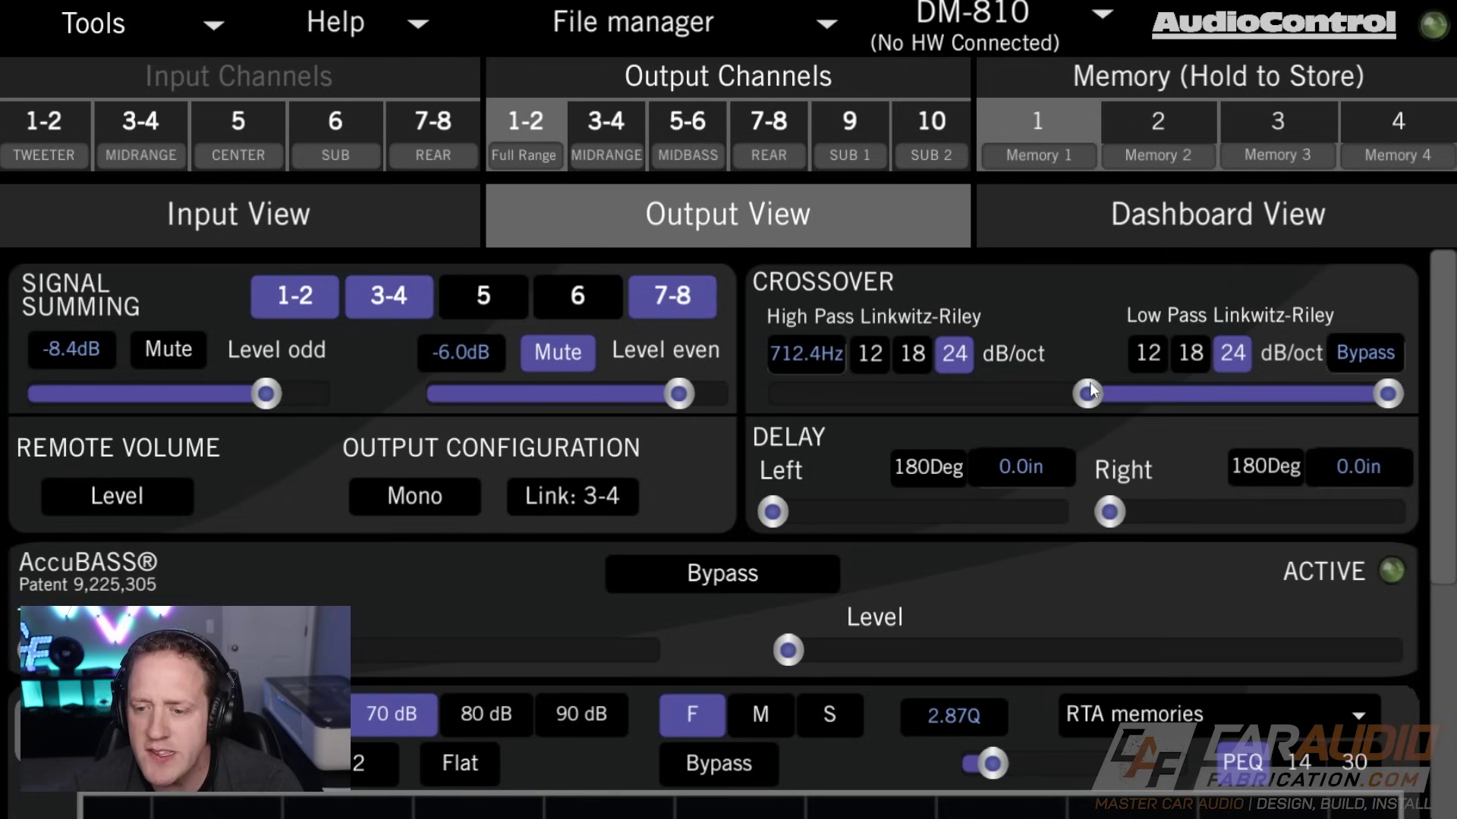
left_click_drag(1087, 393, 766, 398)
left_click(534, 156)
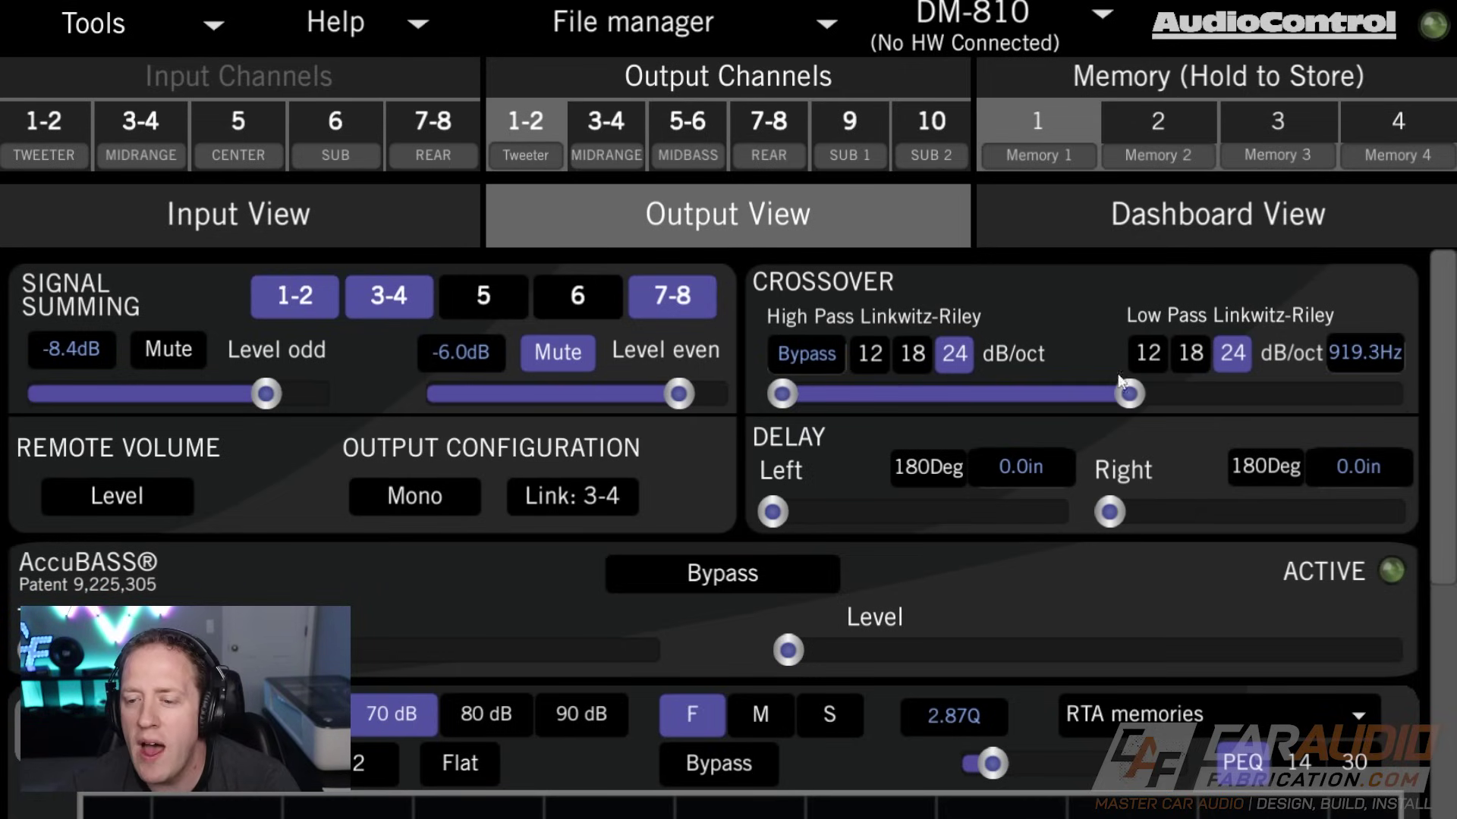
left_click_drag(1129, 393, 1396, 392)
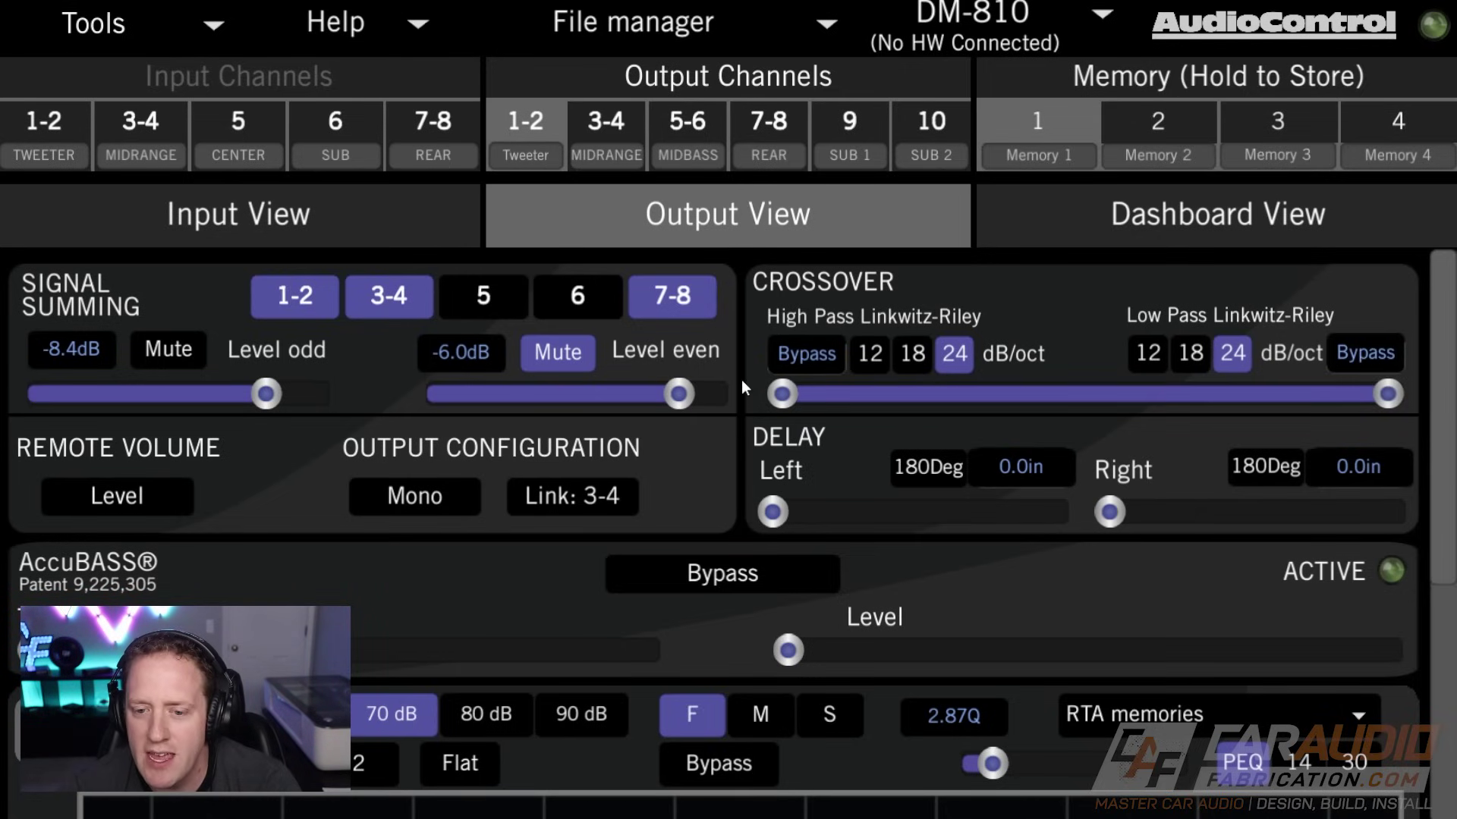
left_click_drag(798, 396, 1236, 389)
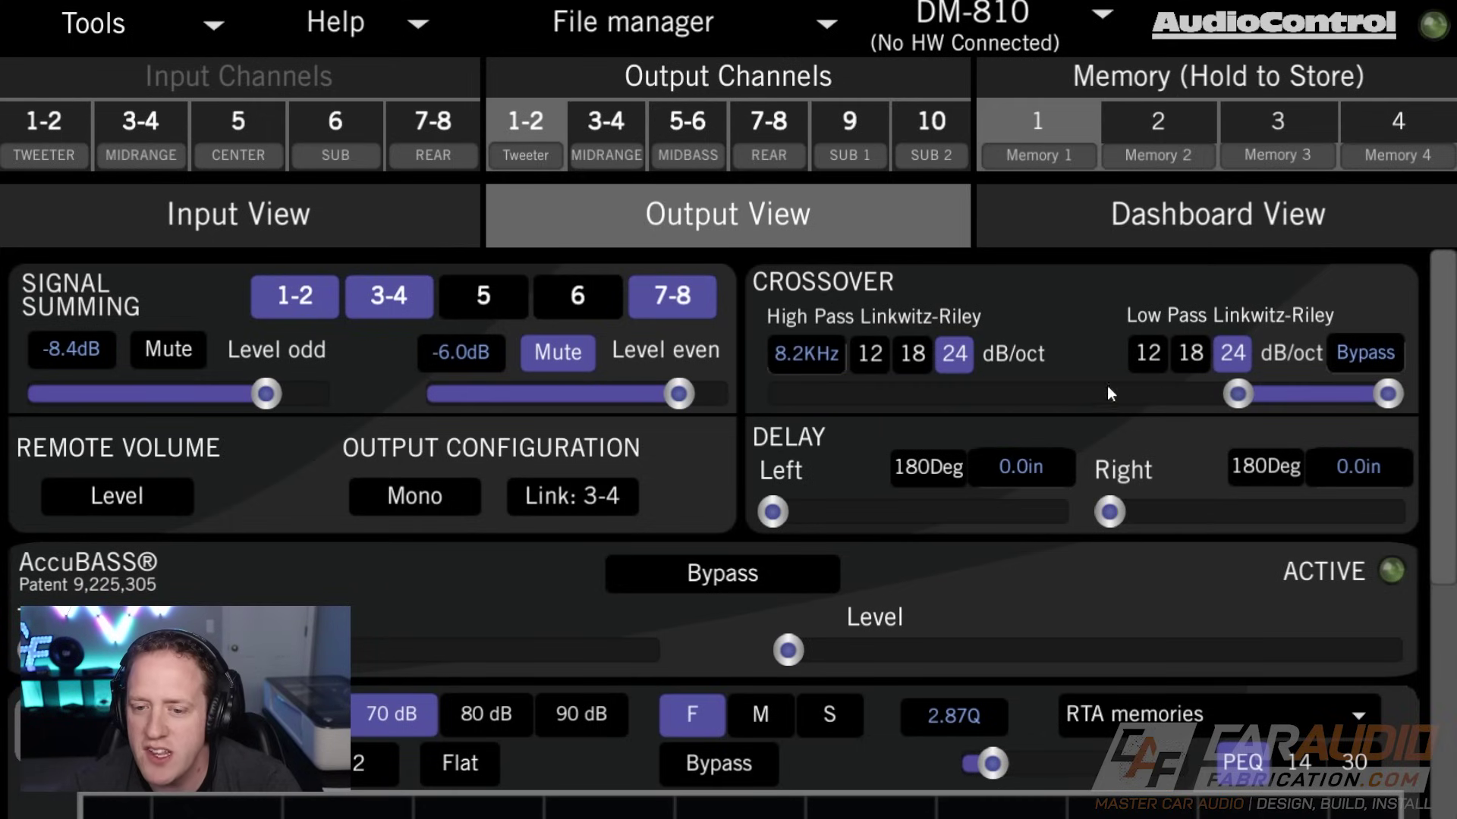
left_click_drag(1231, 398, 1065, 393)
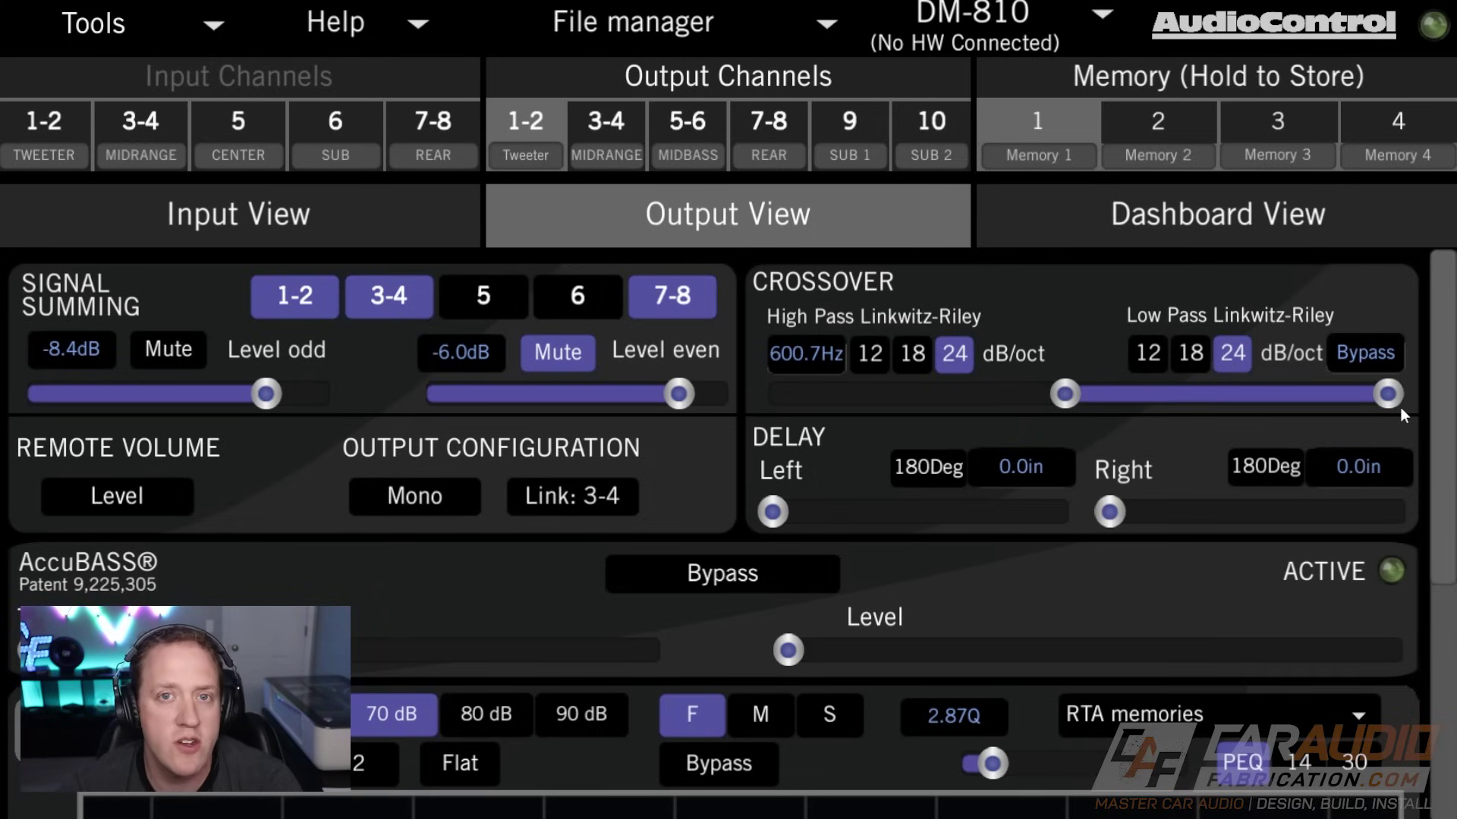
left_click(845, 125)
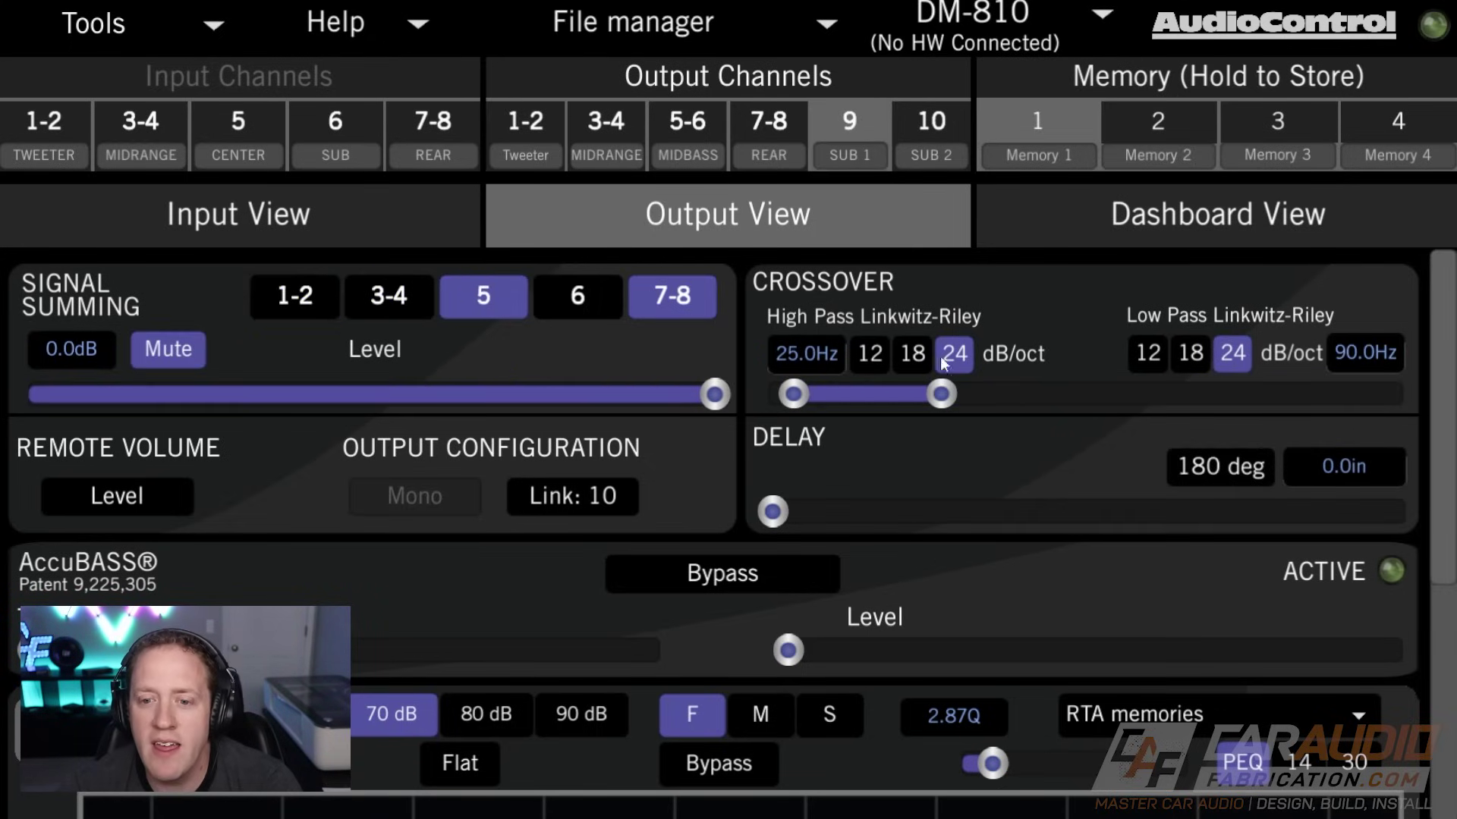
Set output 9's low-pass to 80 Hz and move its high-pass fully left to Bypass
left_click_drag(941, 395, 1387, 394)
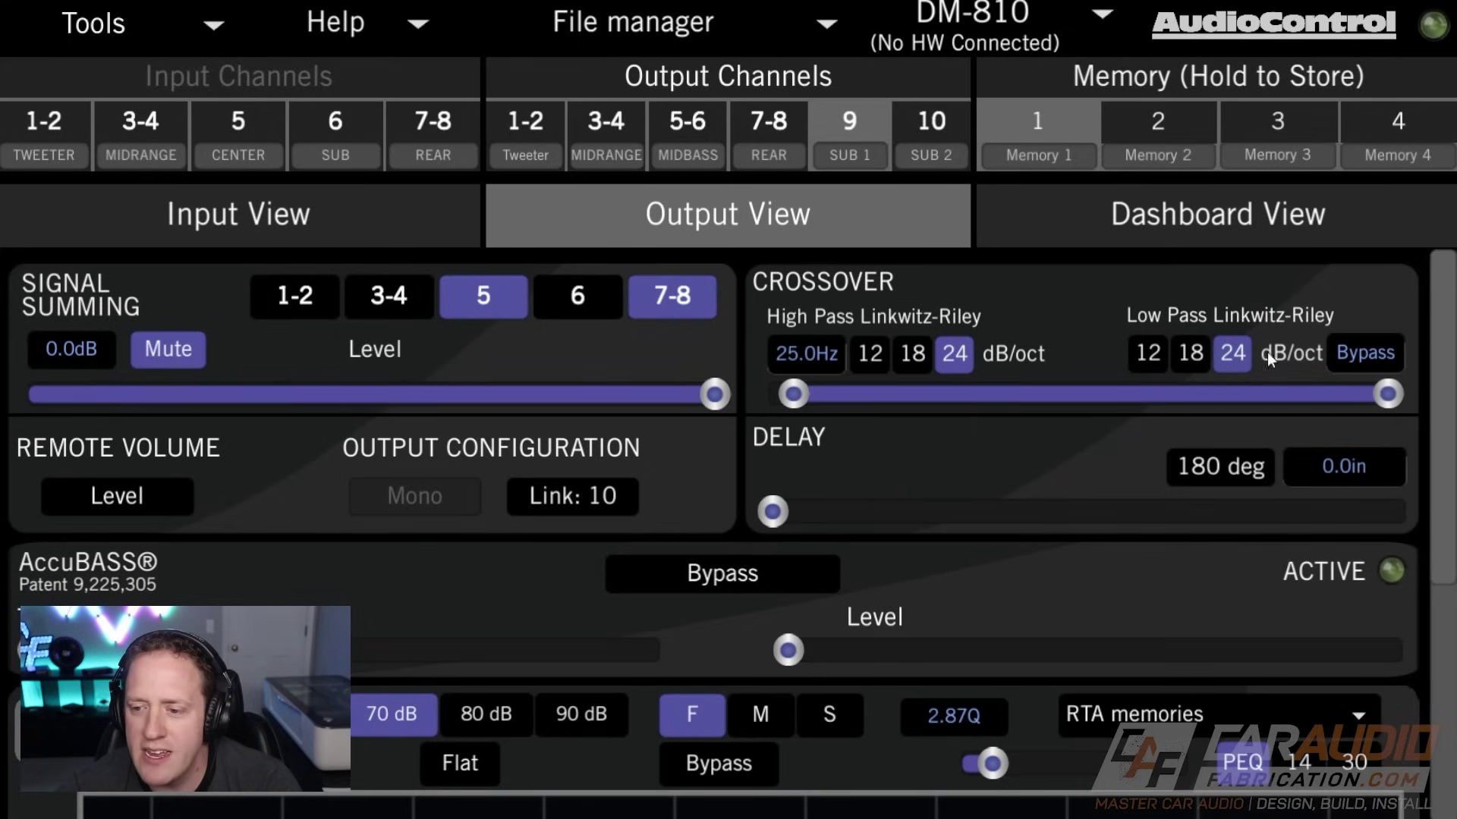
left_click_drag(1392, 395, 1234, 405)
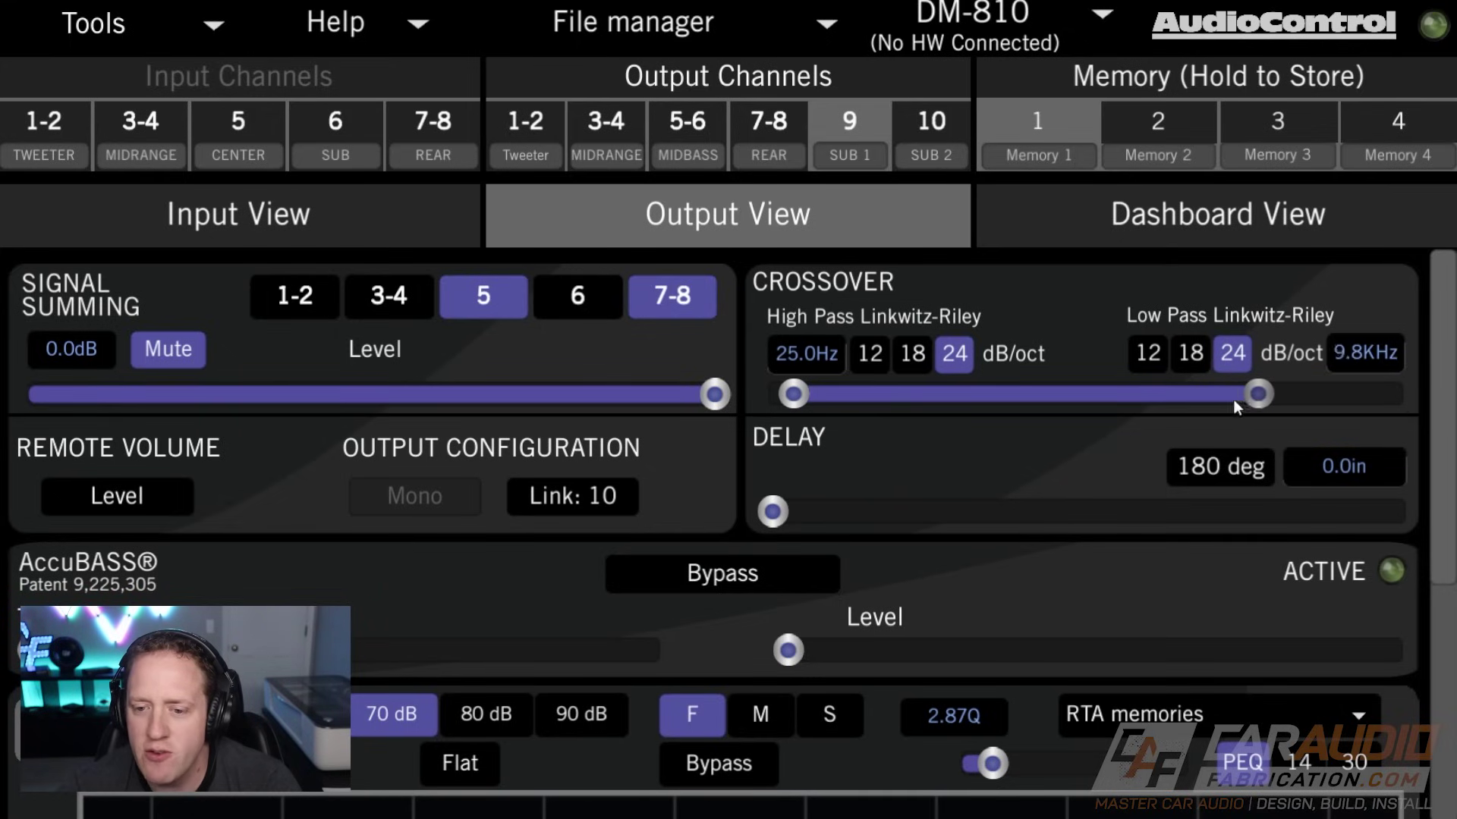
left_click_drag(1085, 416, 967, 418)
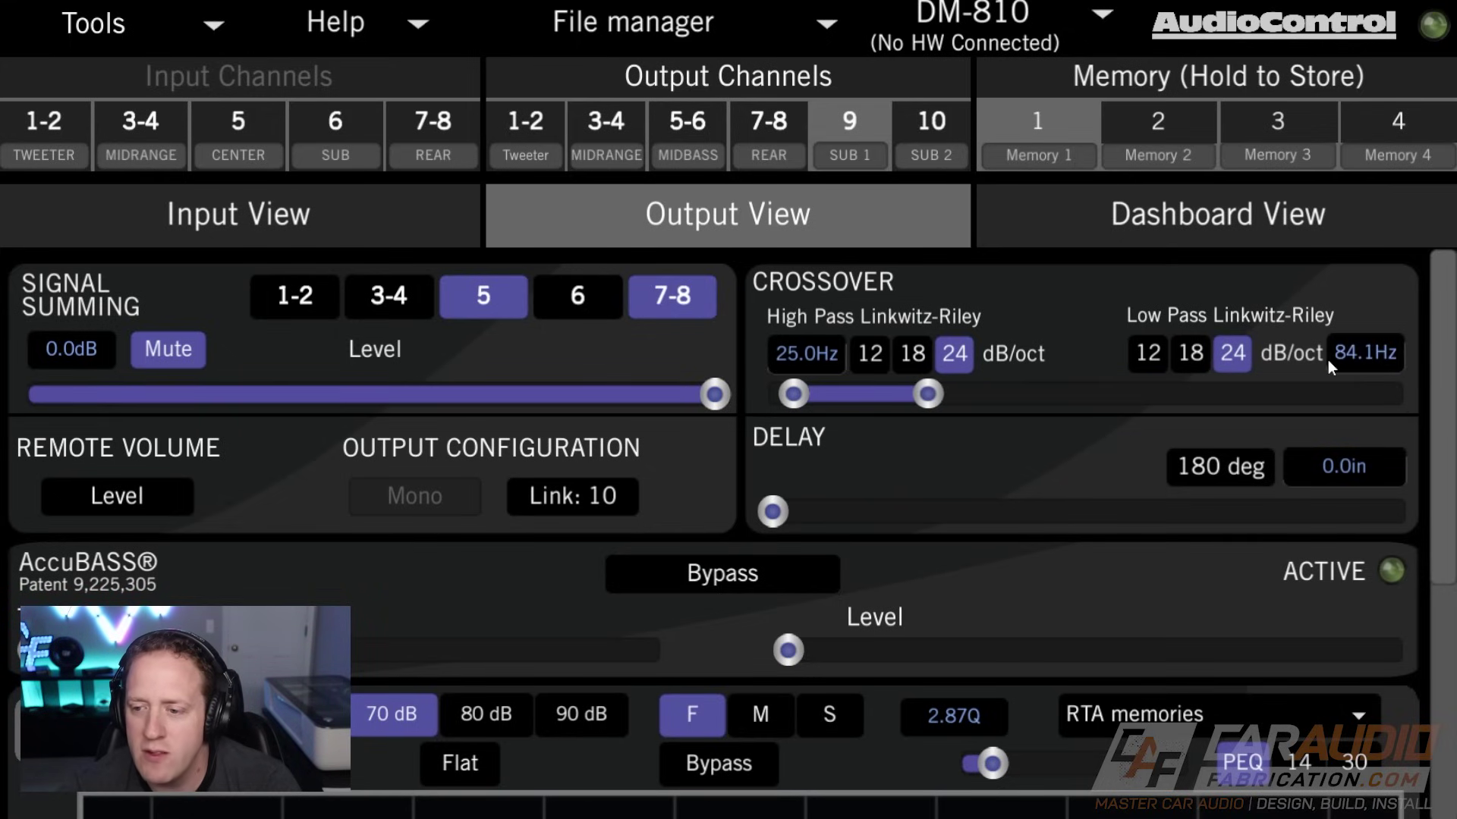
key("Return")
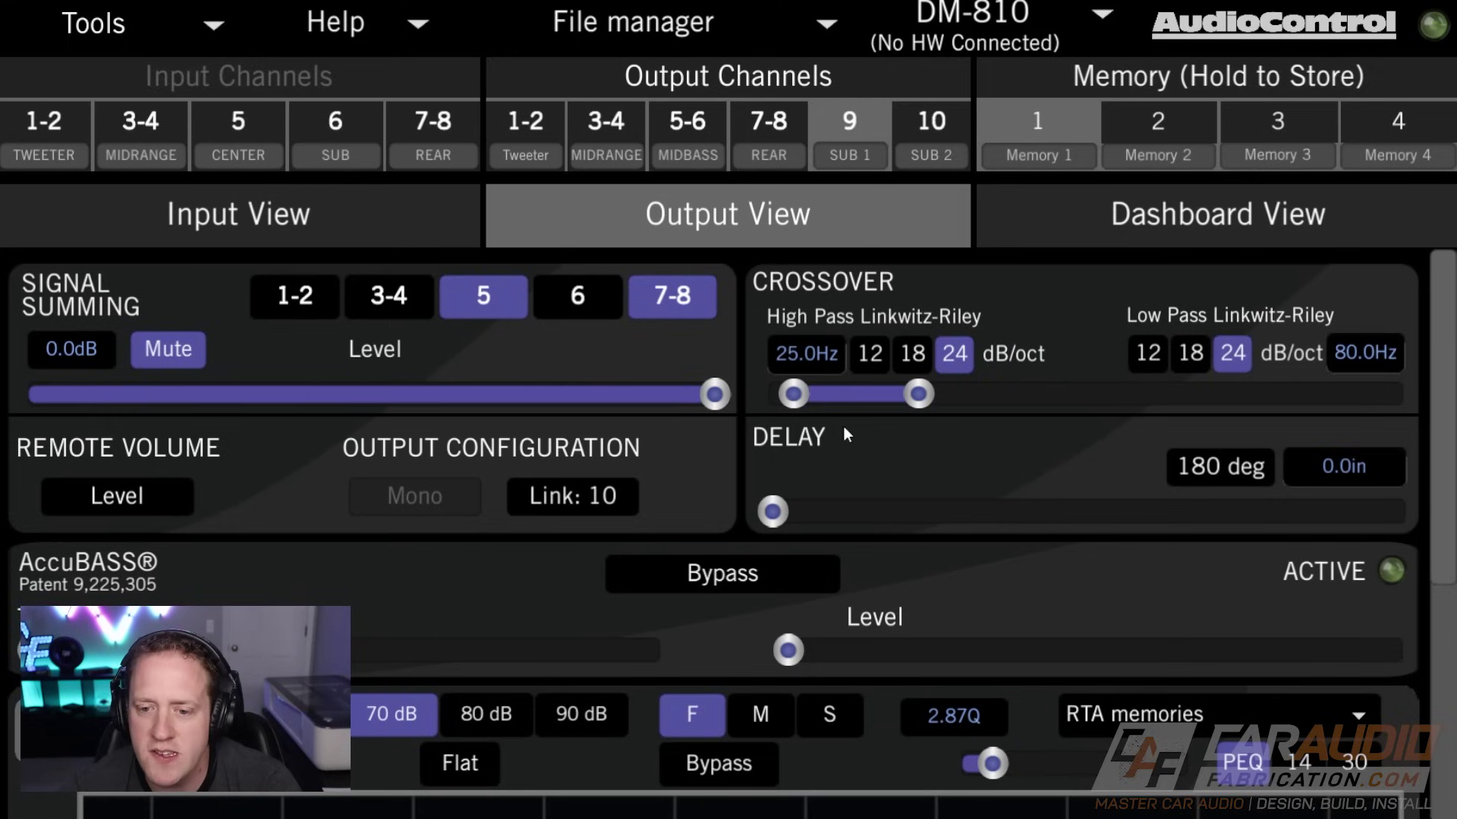
left_click_drag(803, 397, 788, 398)
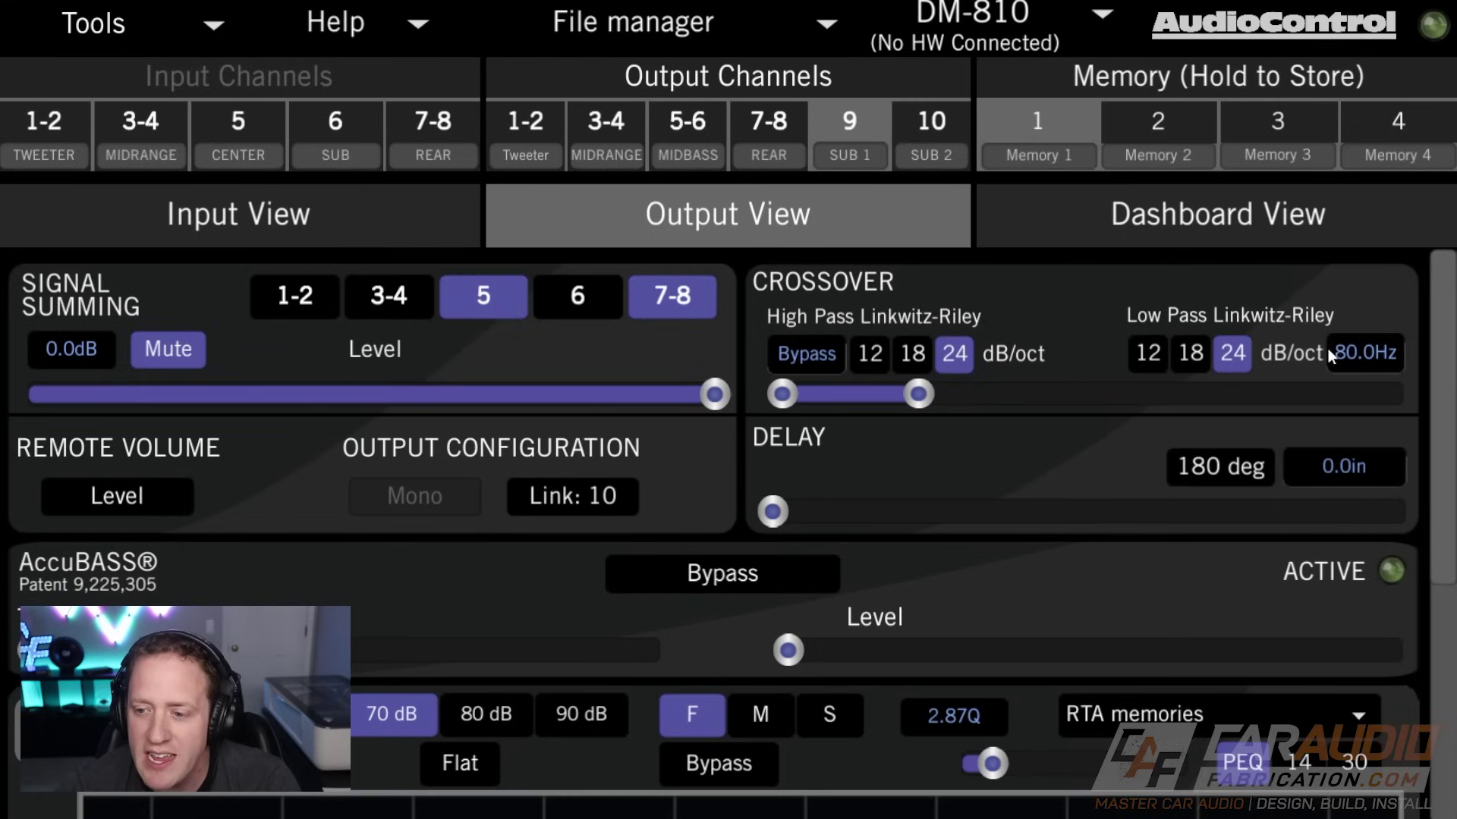
Try the 18 and 24 dB/oct options, settling SUB 1's low-pass slope on 12 dB/oct
left_click(1153, 266)
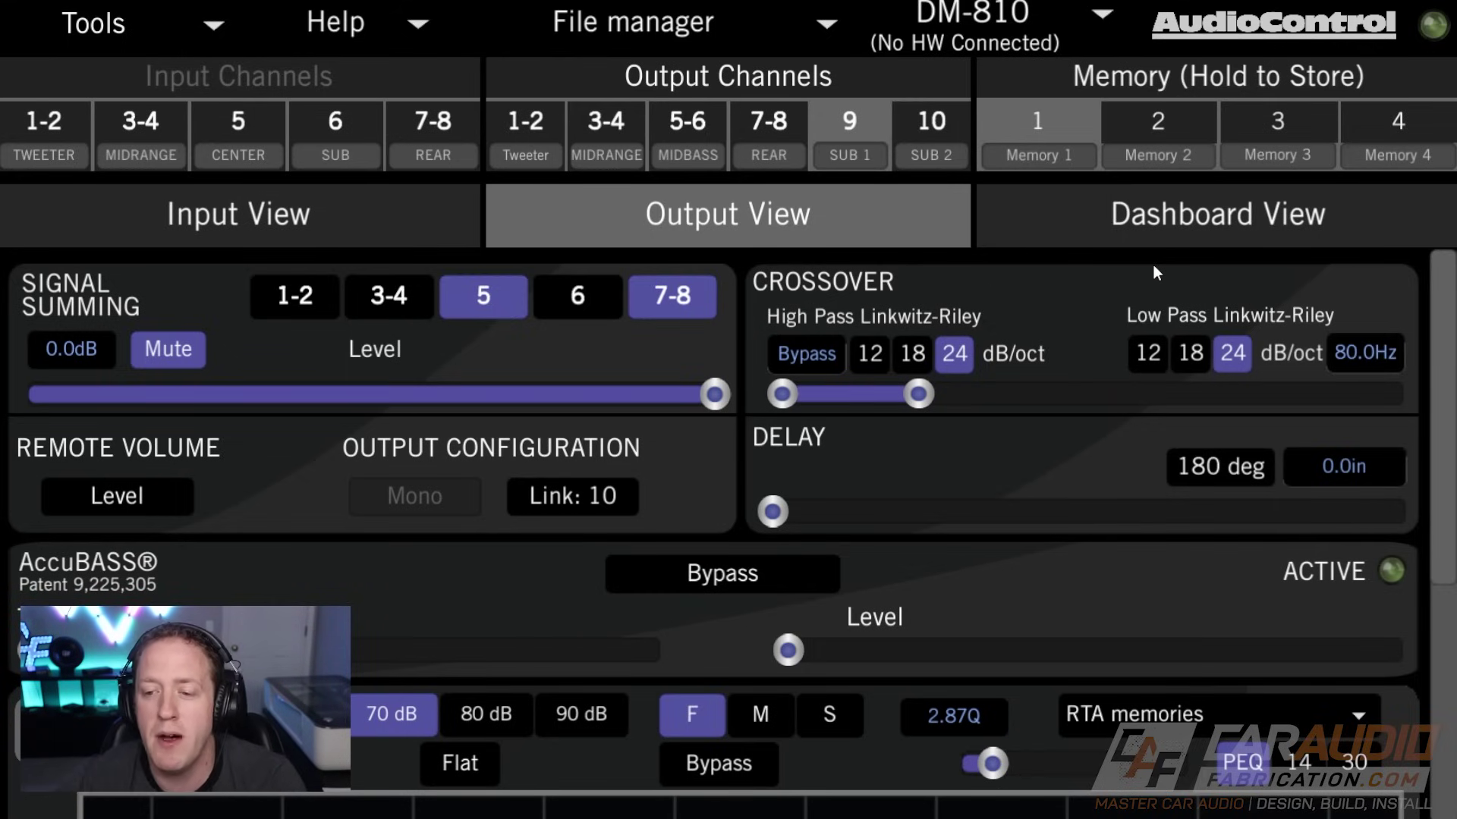
left_click(1190, 353)
left_click(1149, 353)
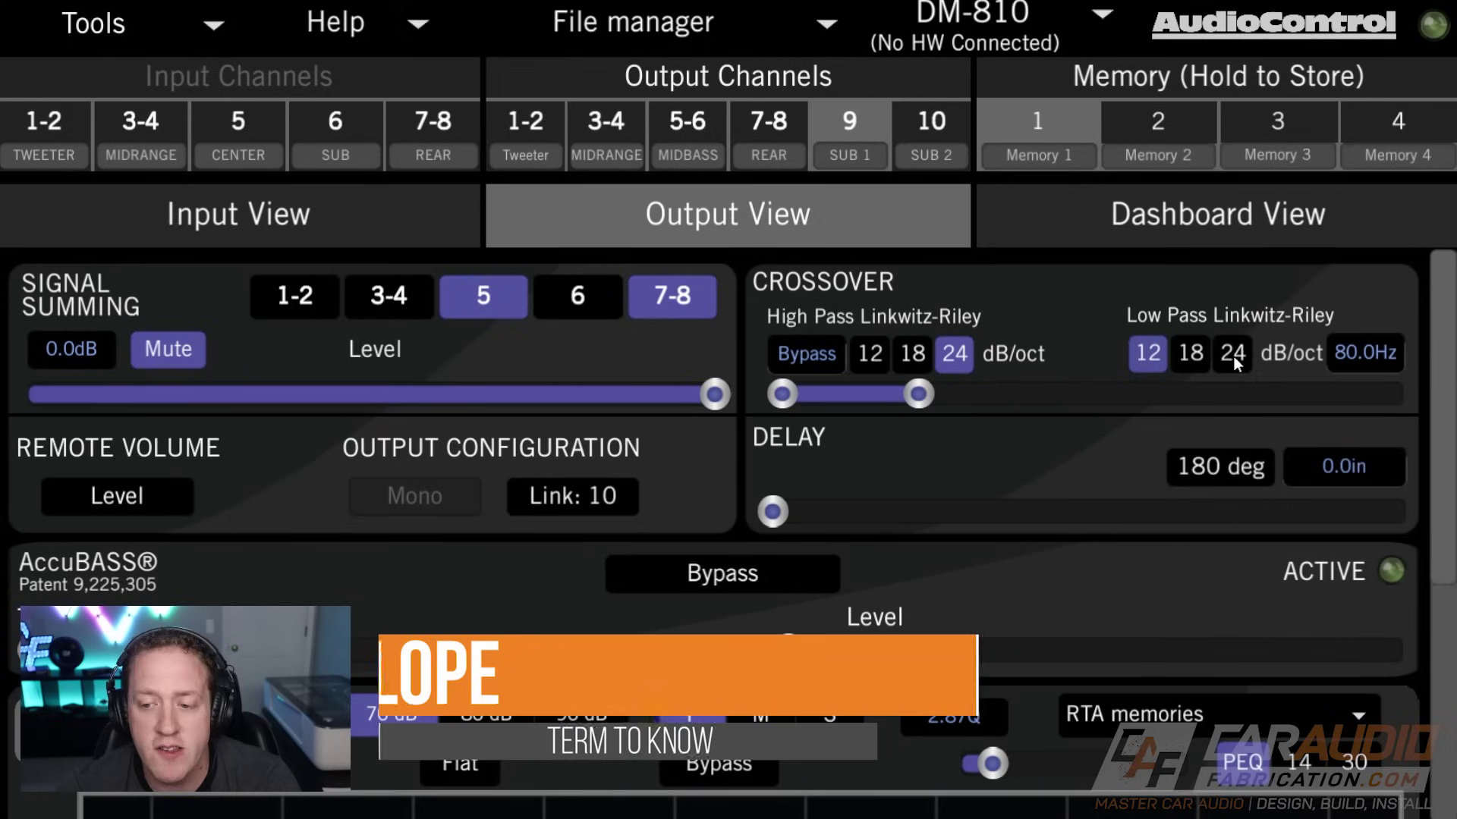
left_click(1232, 356)
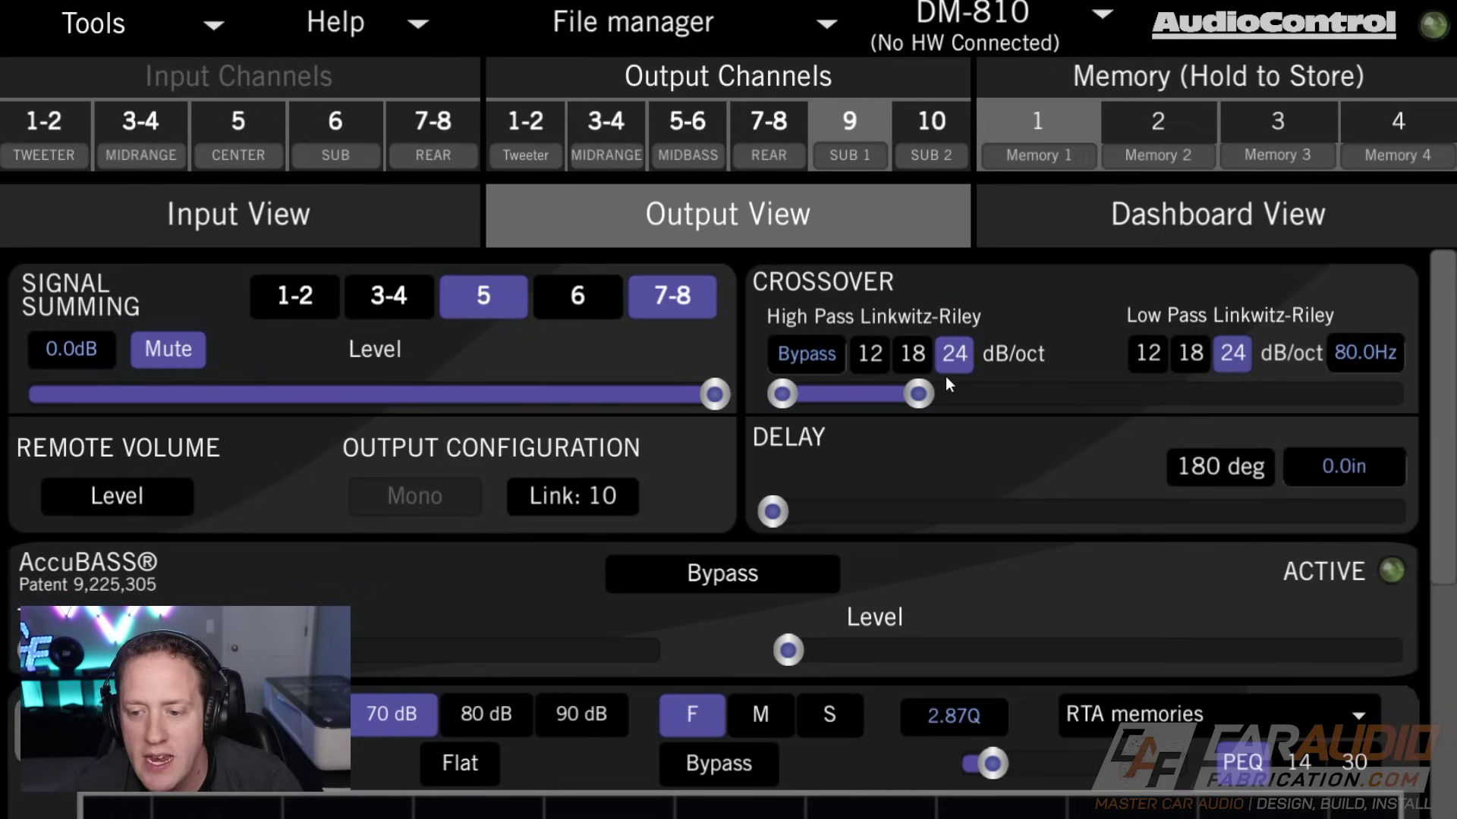
left_click(1142, 353)
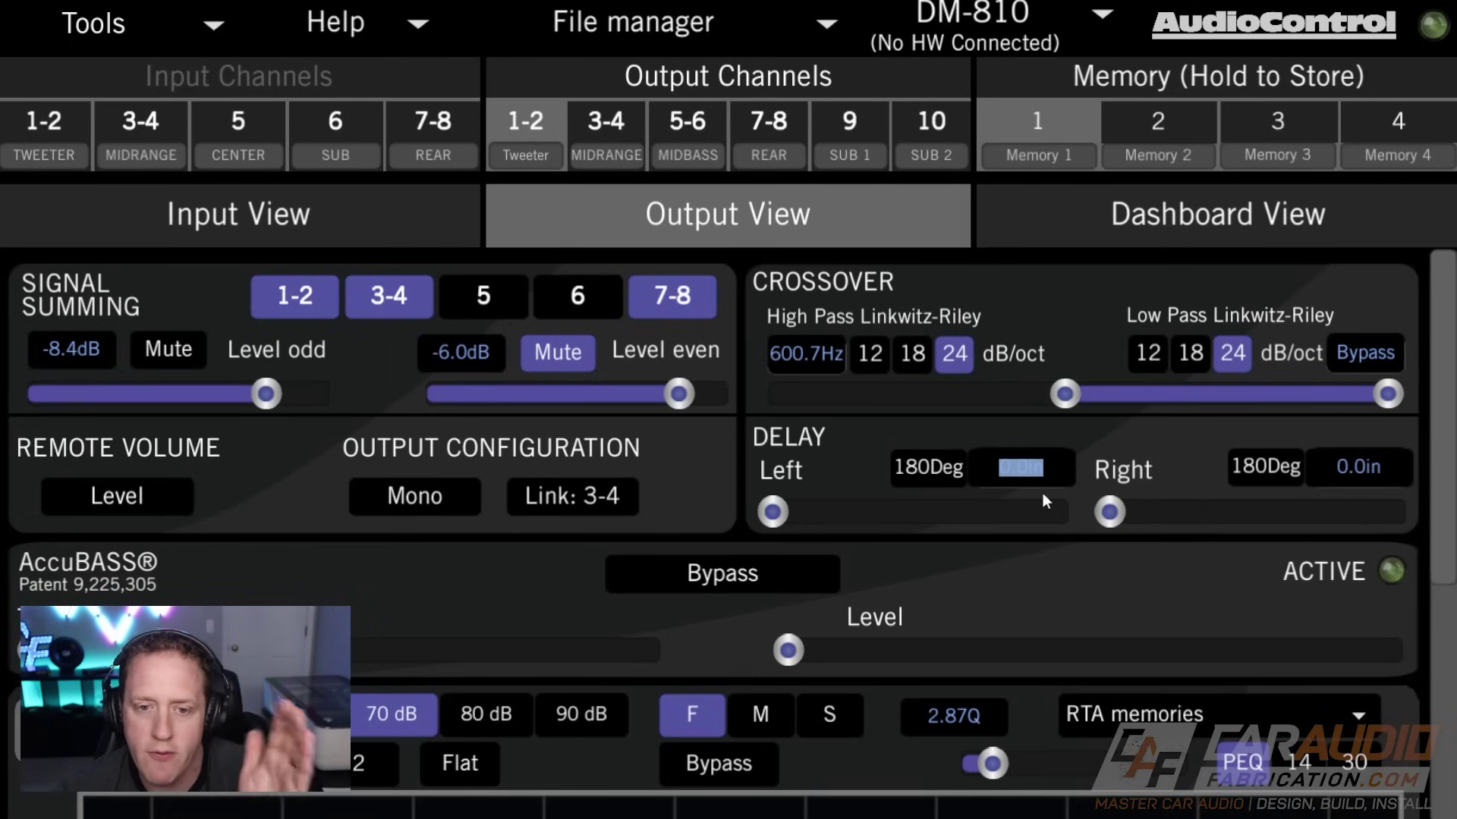
Enter 52.0 in for the right tweeter delay and 20.0 in for the left
left_click(1328, 477)
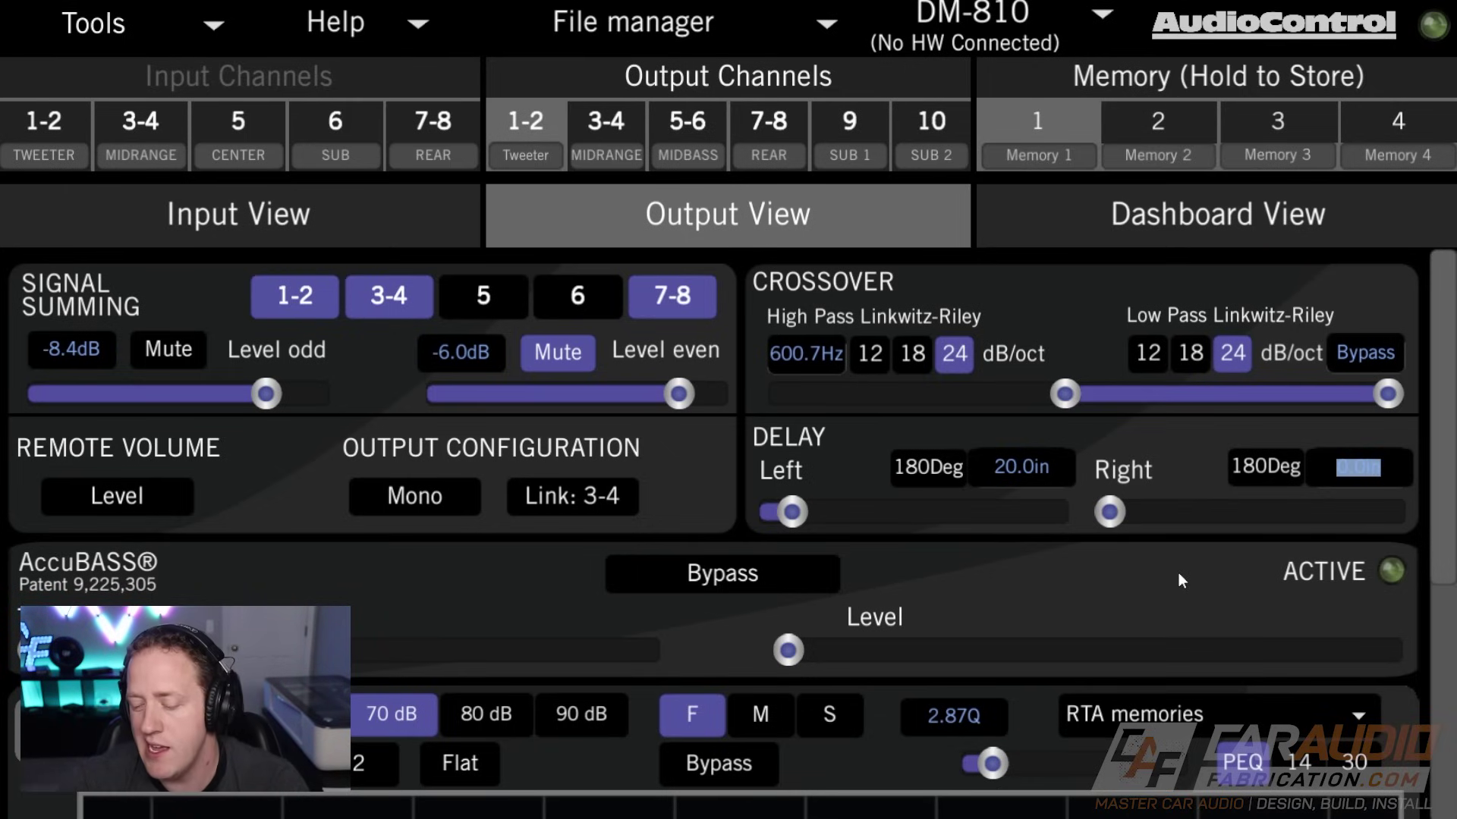
type("52")
key("Return")
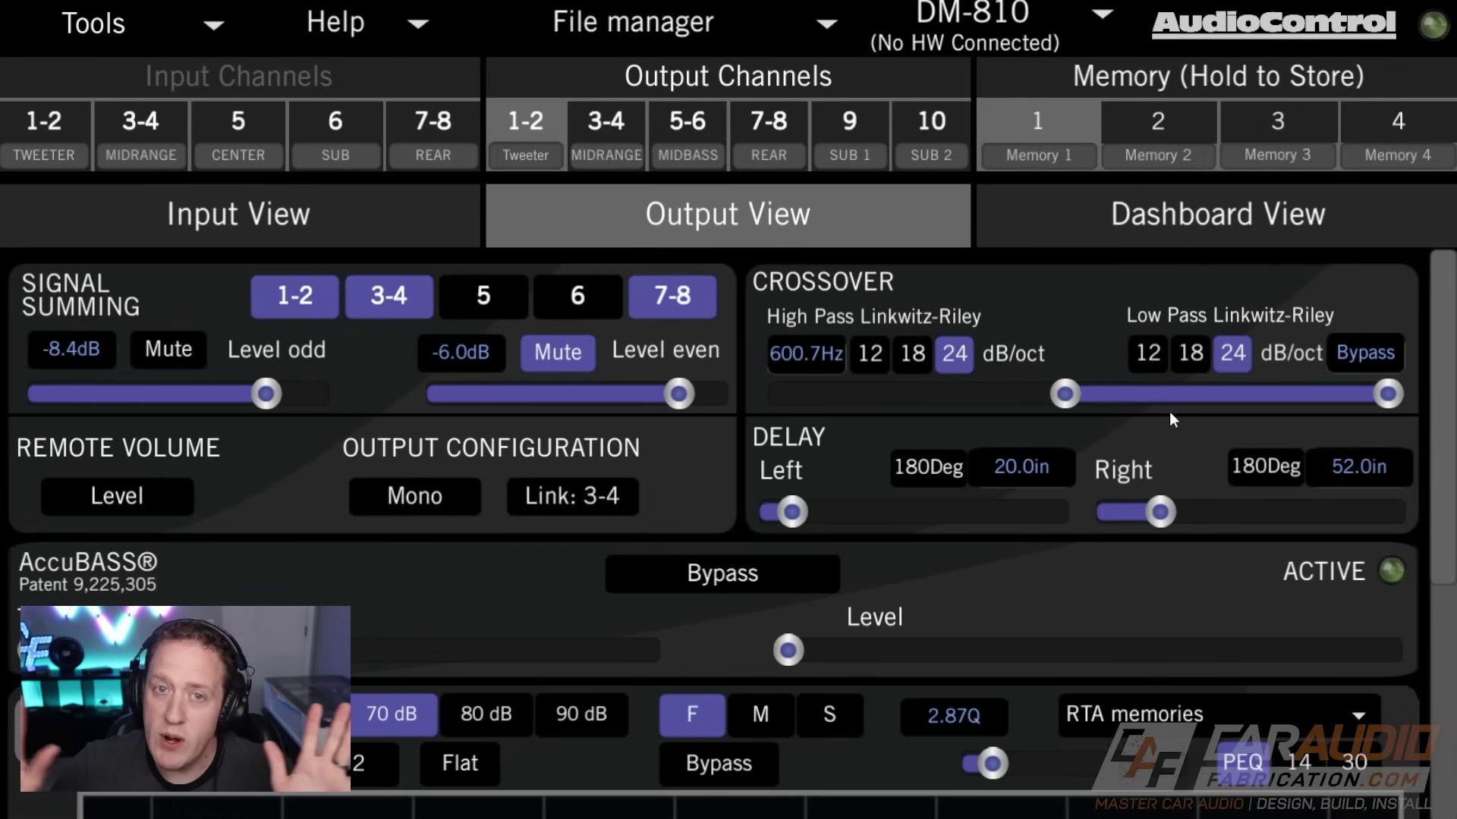
left_click_drag(791, 512, 798, 510)
left_click(1033, 471)
type("20")
key("Return")
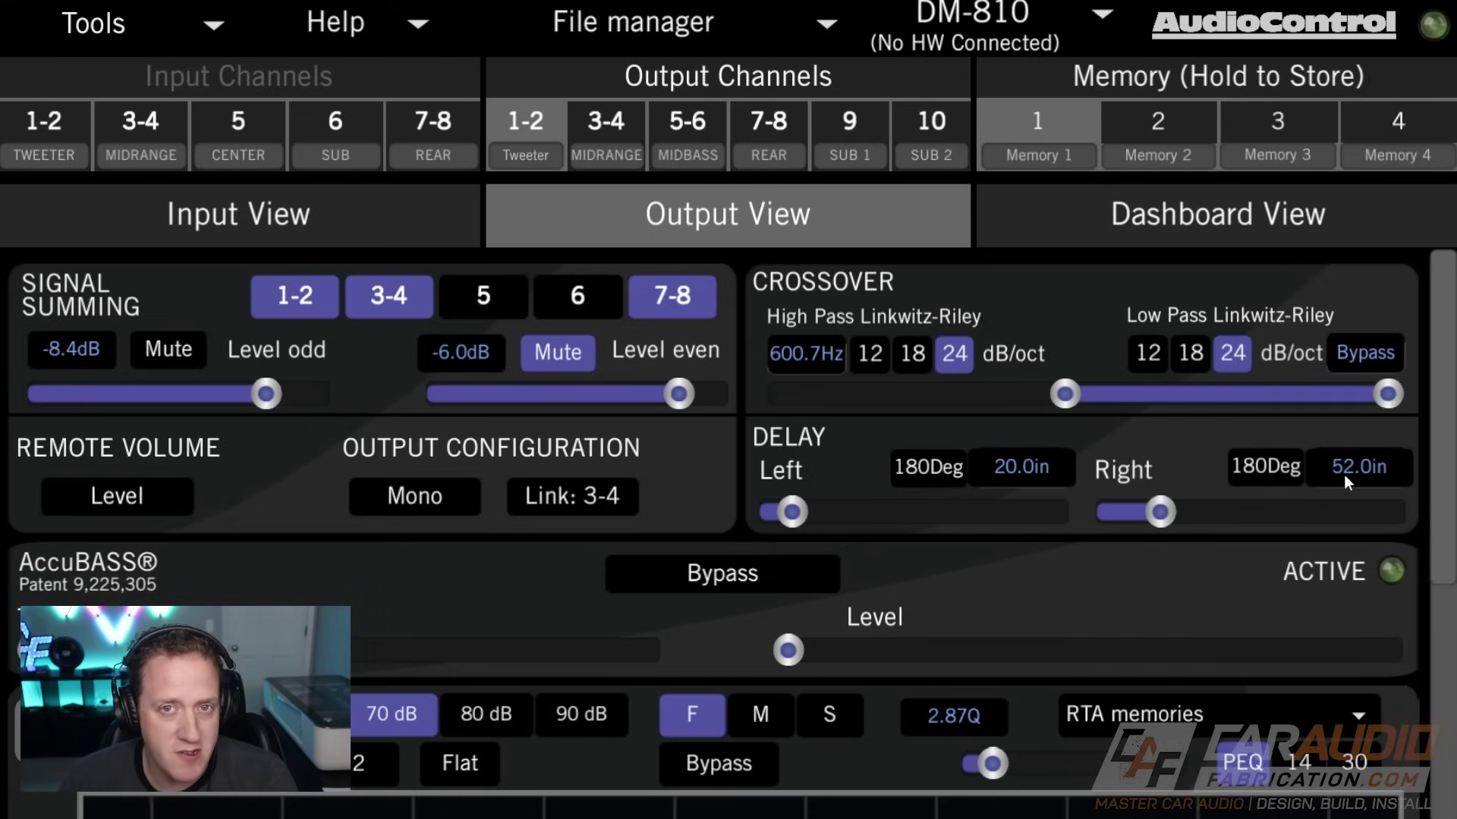
Enable All Pass Filter Settings from the menu and make Filter #1 2nd order at 722.9 Hz
left_click(163, 9)
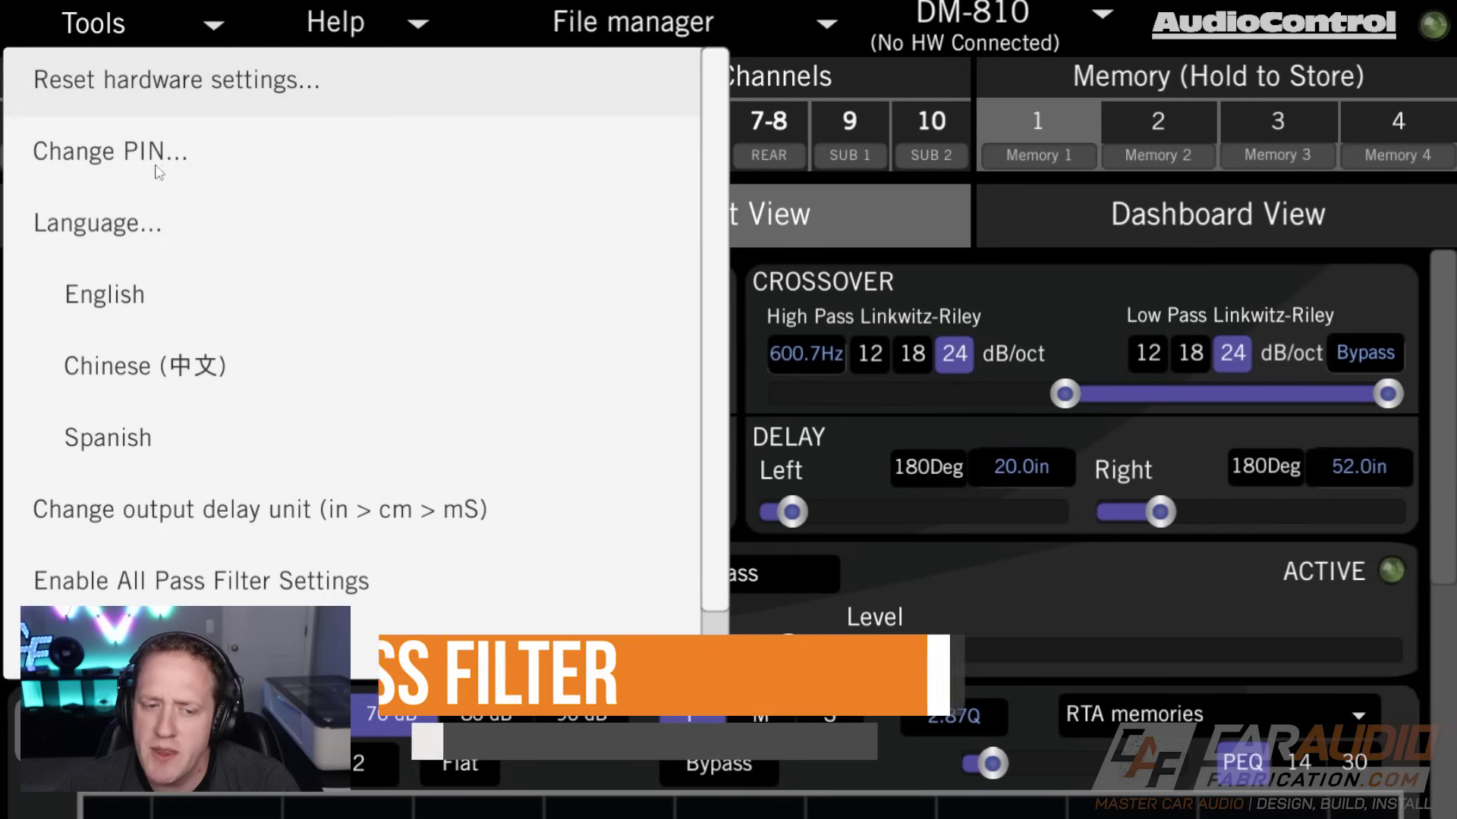
left_click(212, 578)
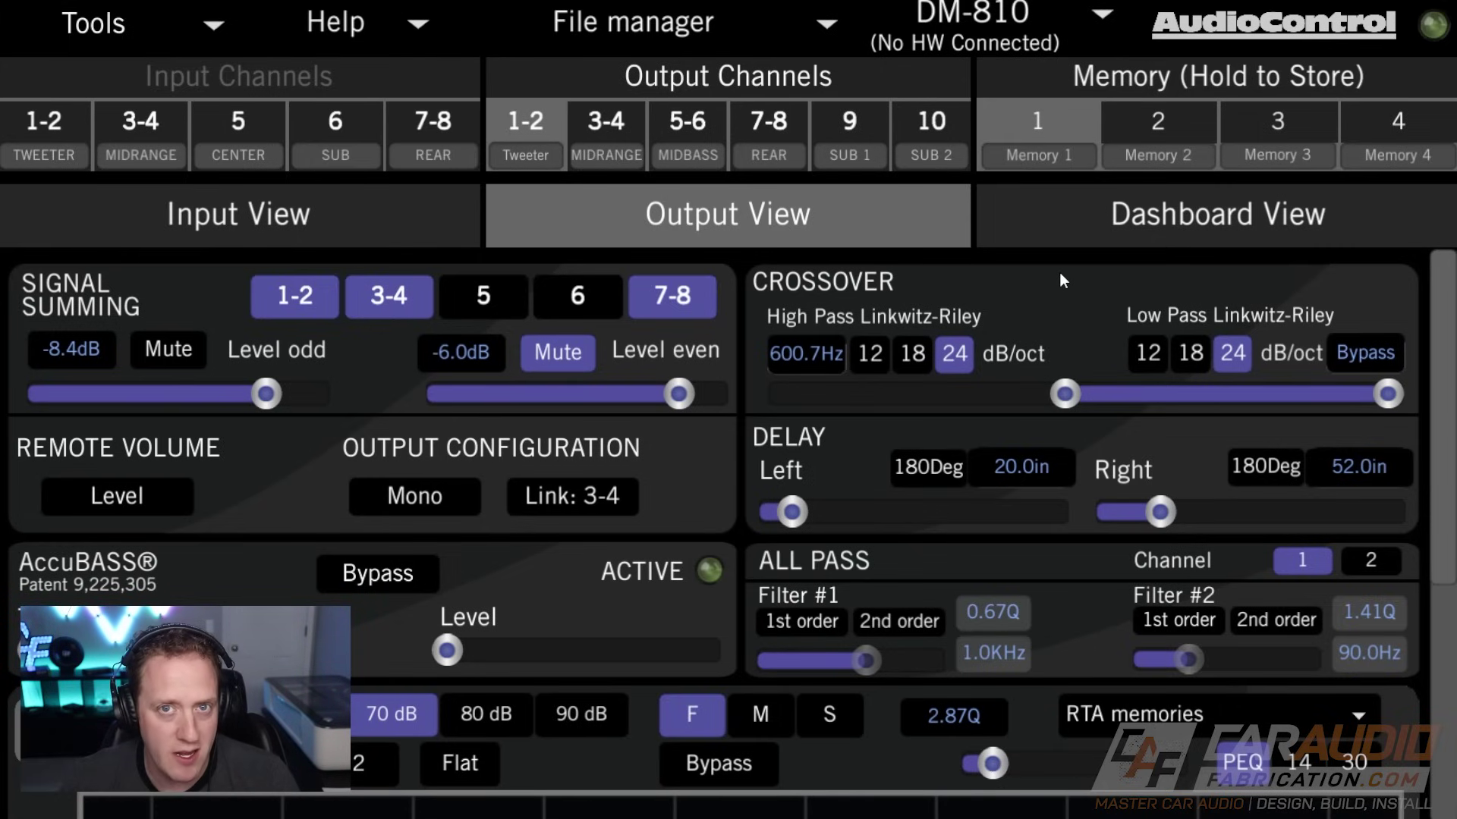
scroll(1059, 271, "down", 1)
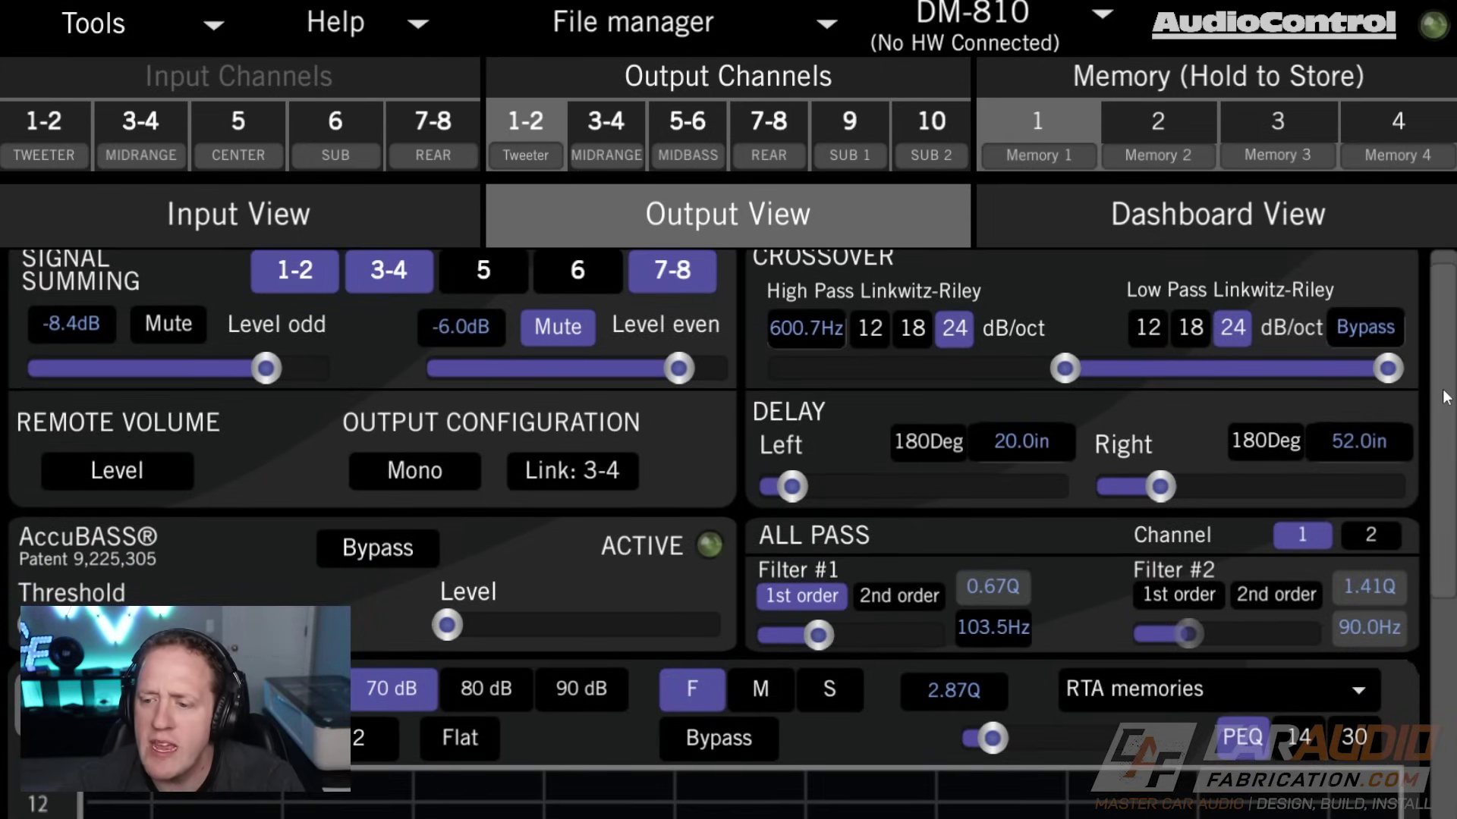
scroll(1445, 396, "up", 1)
left_click_drag(818, 635, 853, 659)
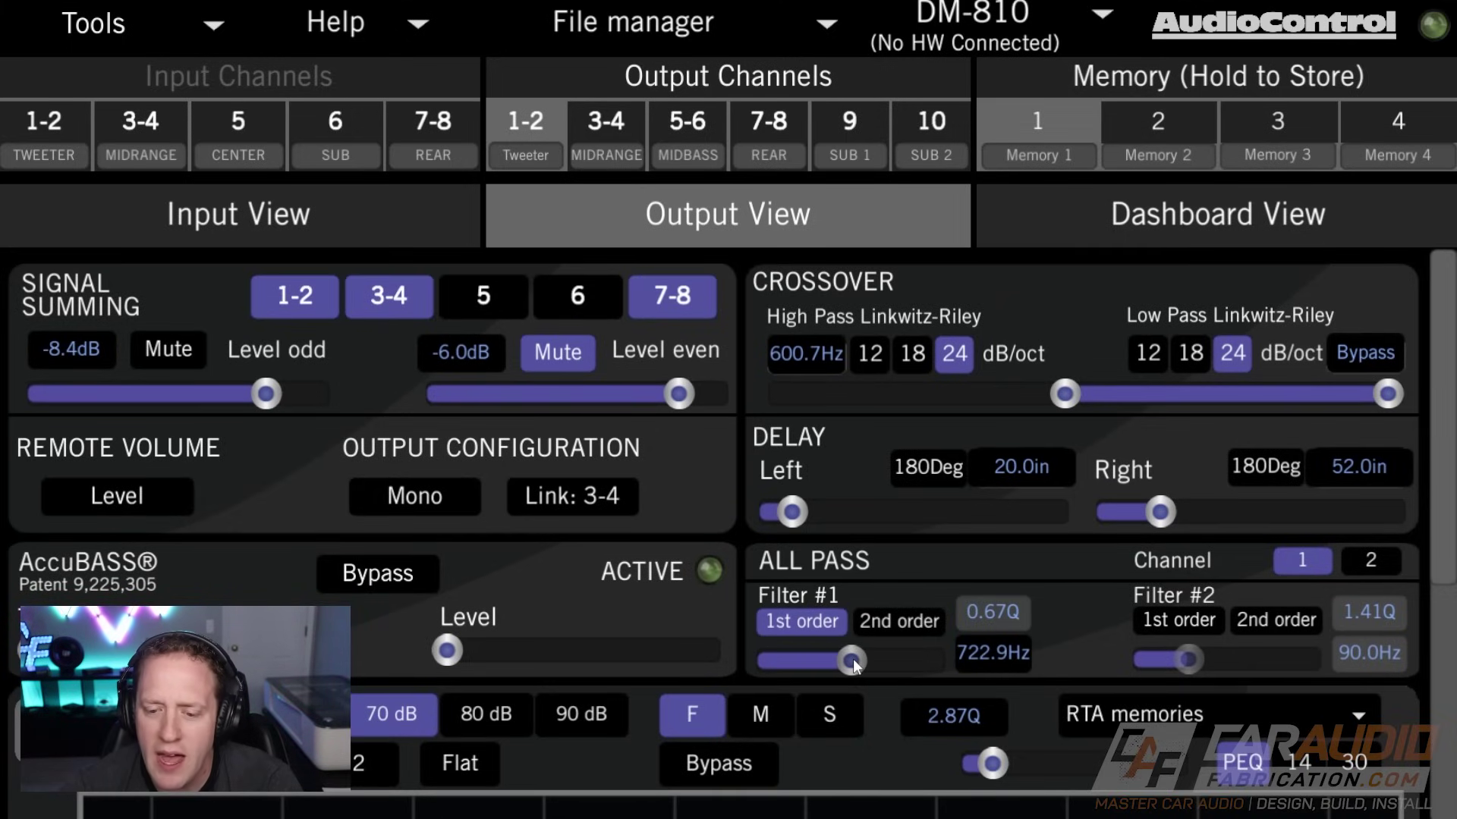
left_click(883, 621)
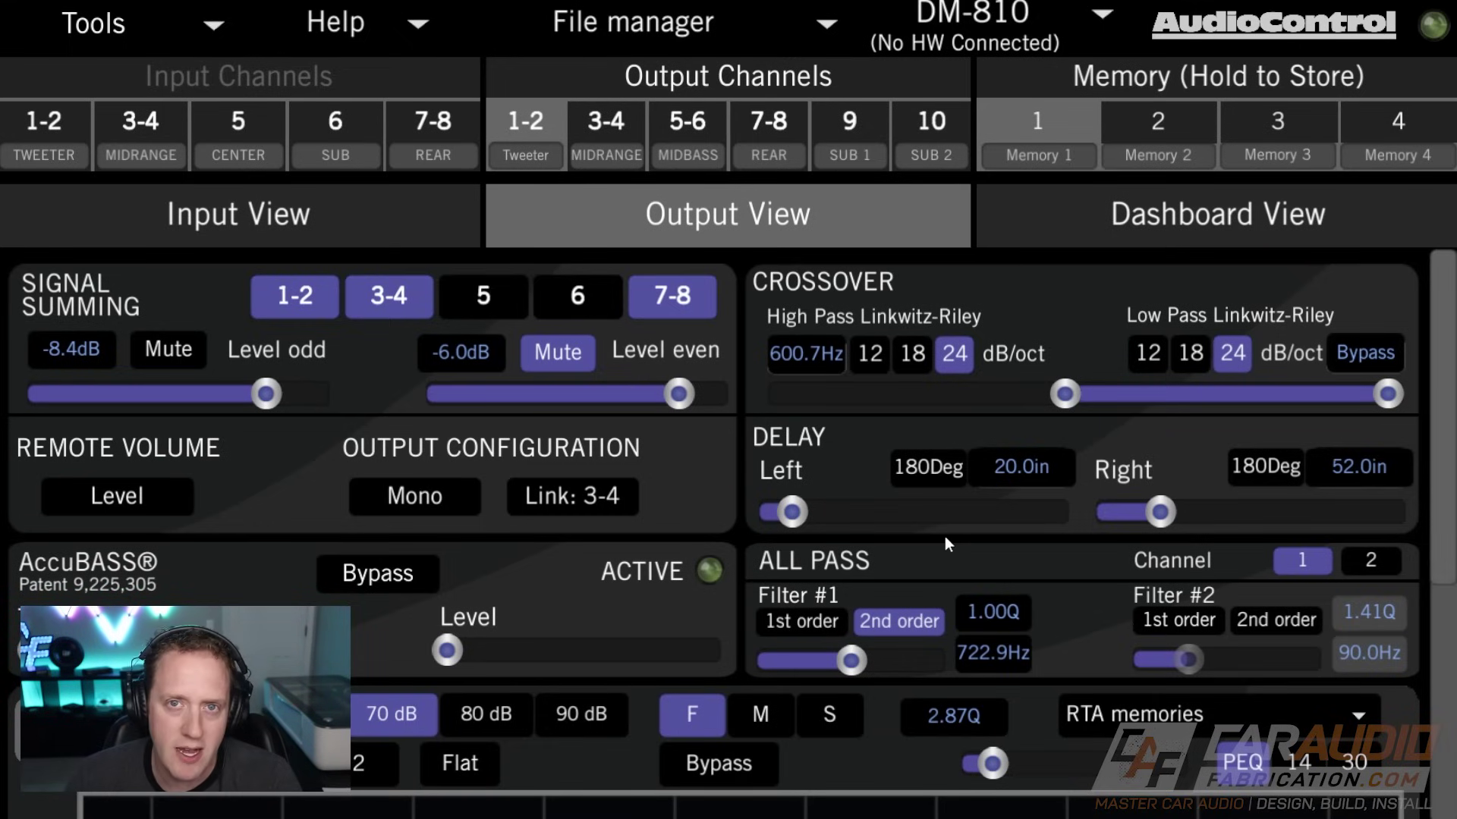
scroll(439, 566, "down", 1)
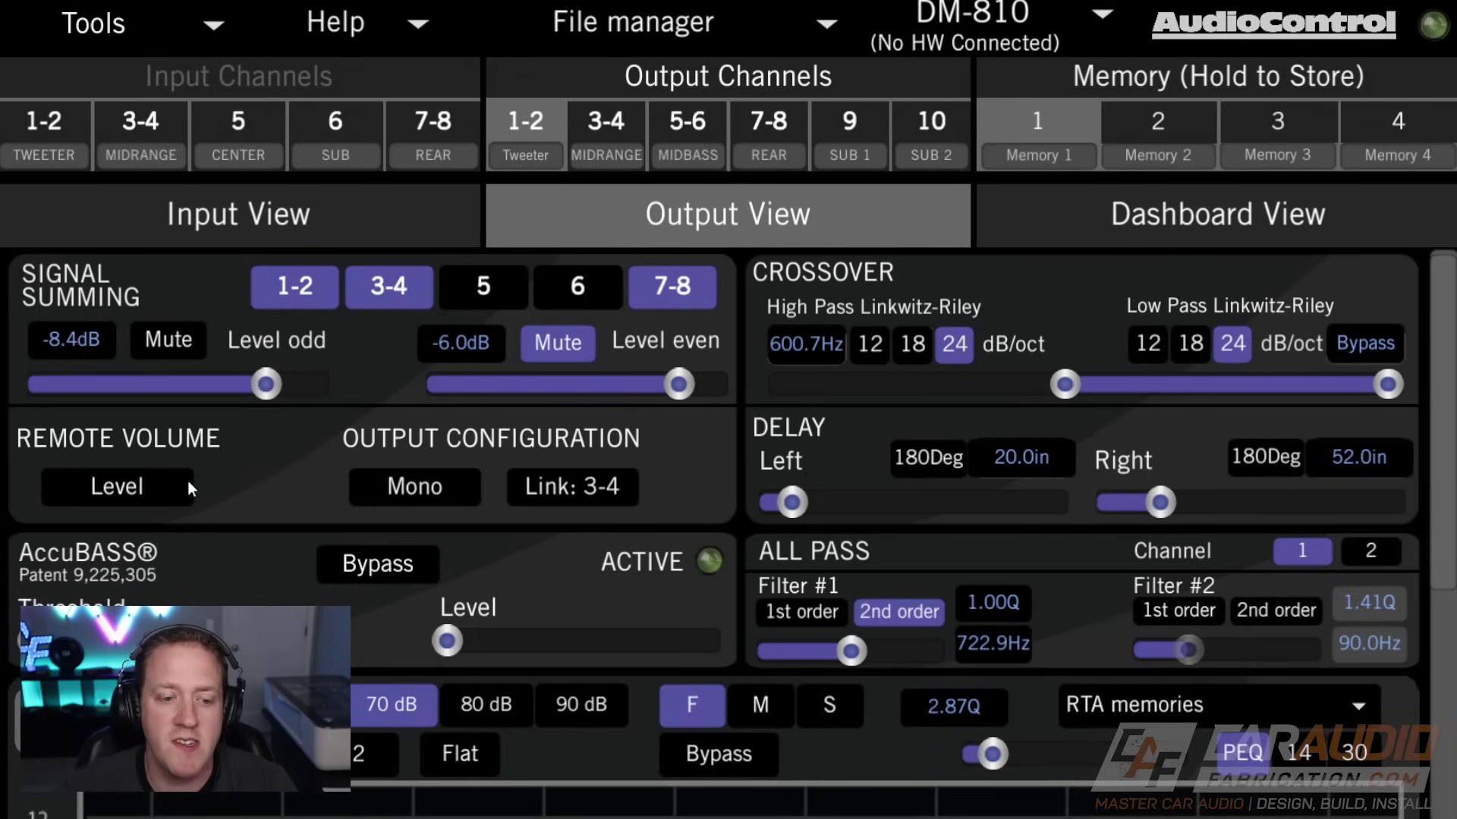
Assign remote volume level to tweeter outputs 1-2, then review each output tab through SUB 2
left_click(136, 482)
left_click(625, 131)
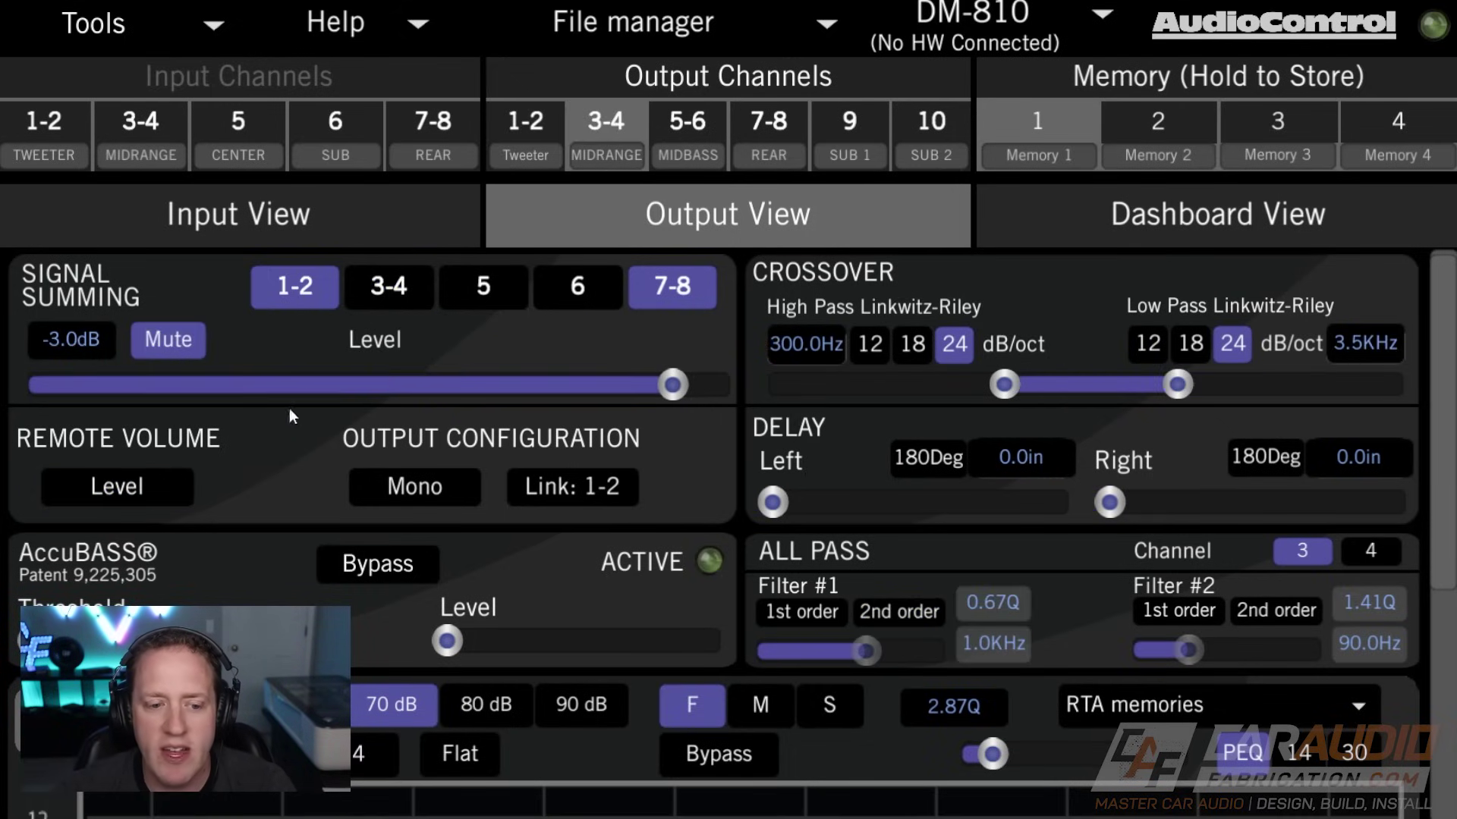
left_click(687, 125)
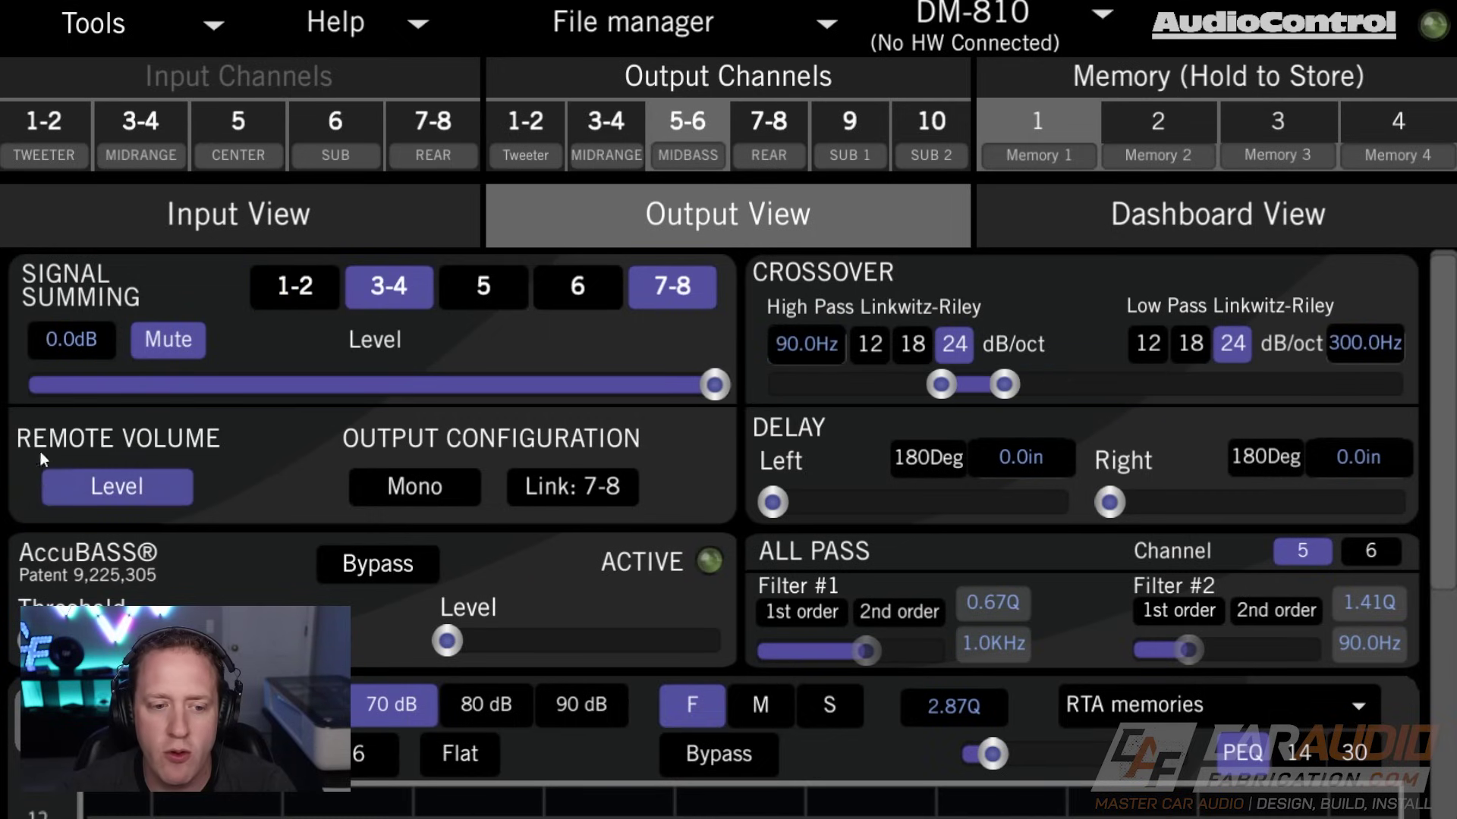
left_click(782, 138)
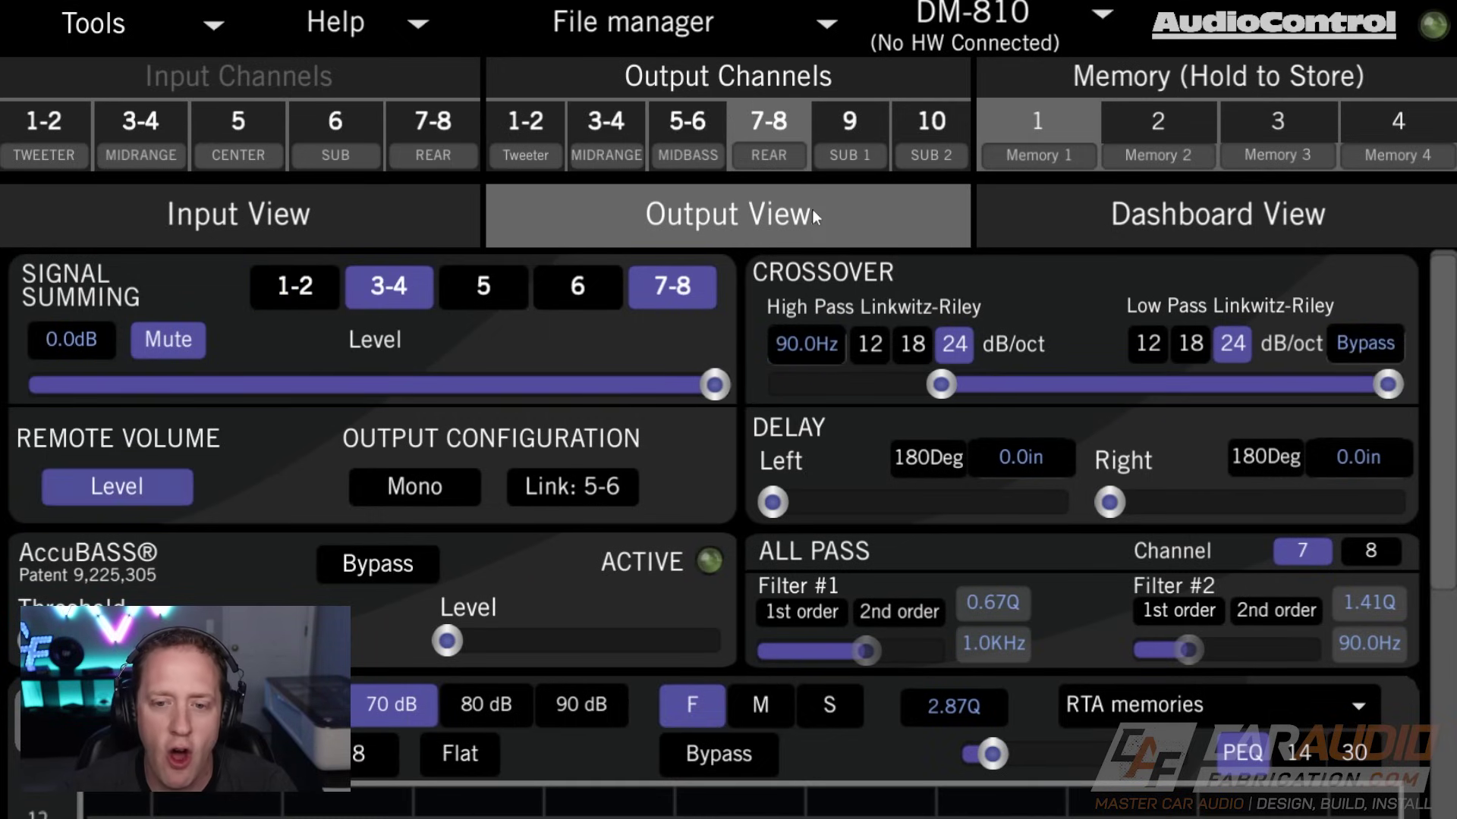
left_click(842, 135)
left_click(950, 137)
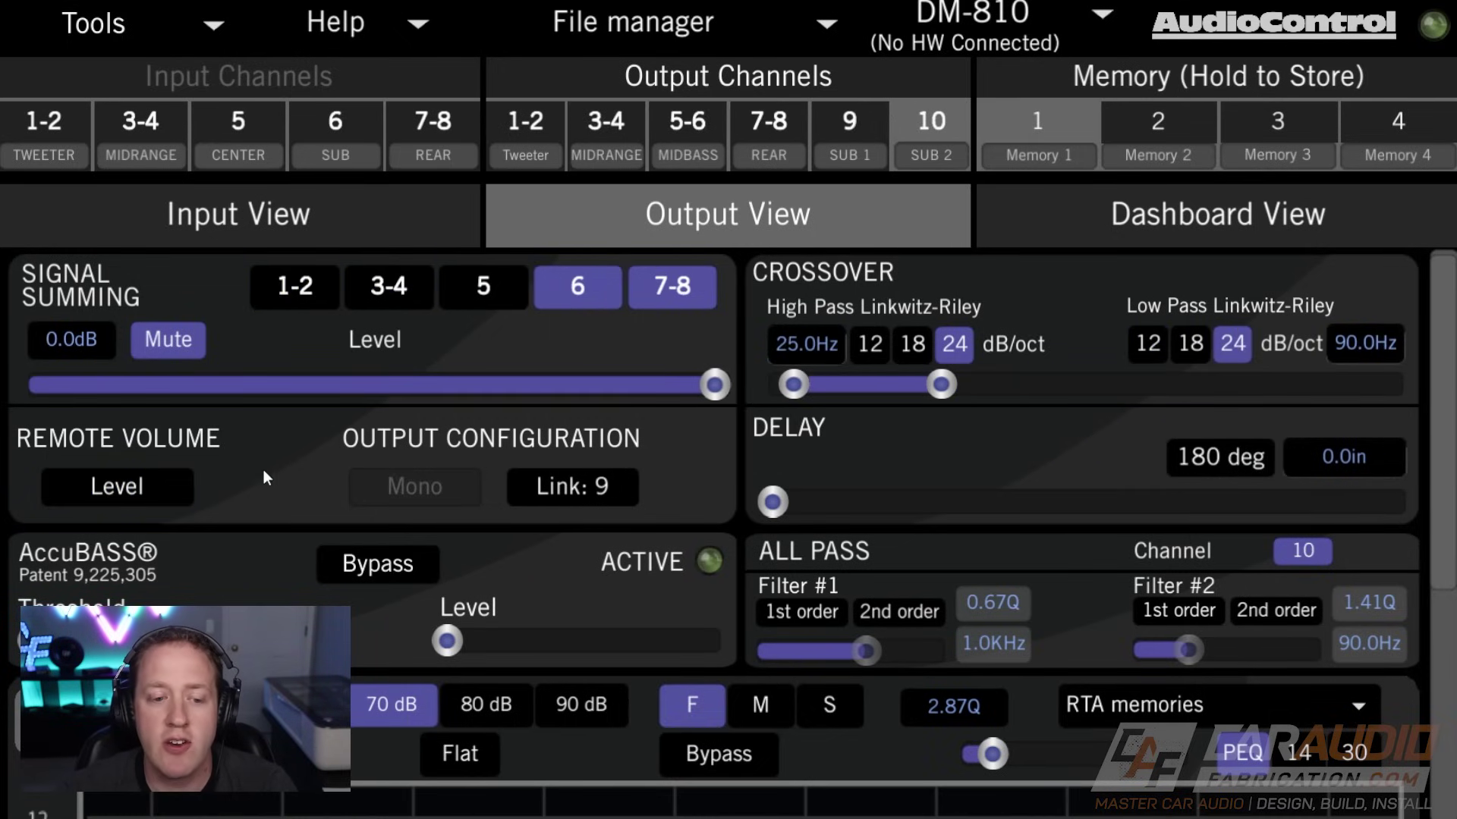
left_click(829, 144)
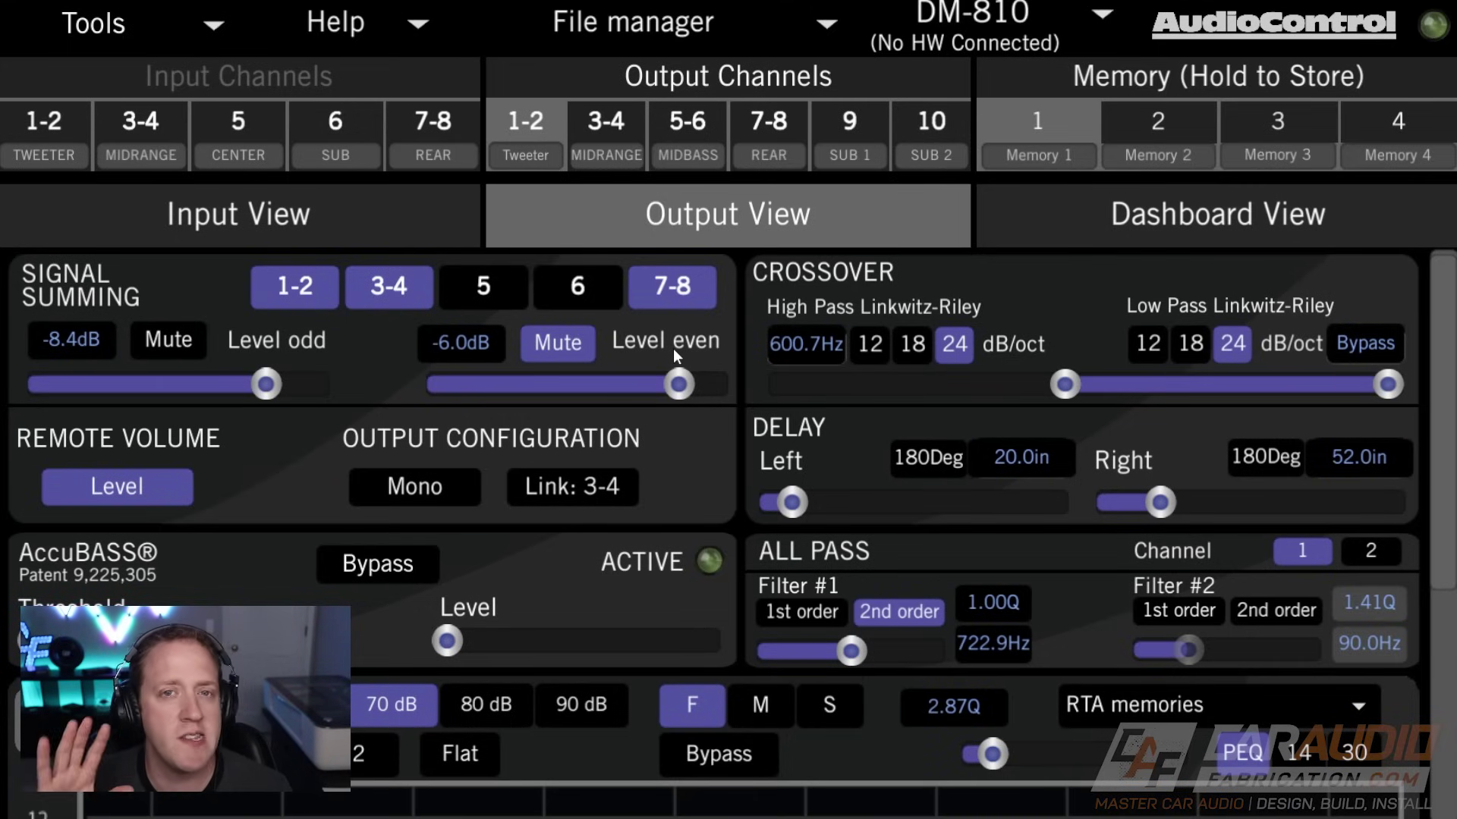
Remove remote volume level from outputs 1-2, 3-4, 5-6 and 7-8
left_click(121, 487)
left_click(617, 154)
left_click(131, 501)
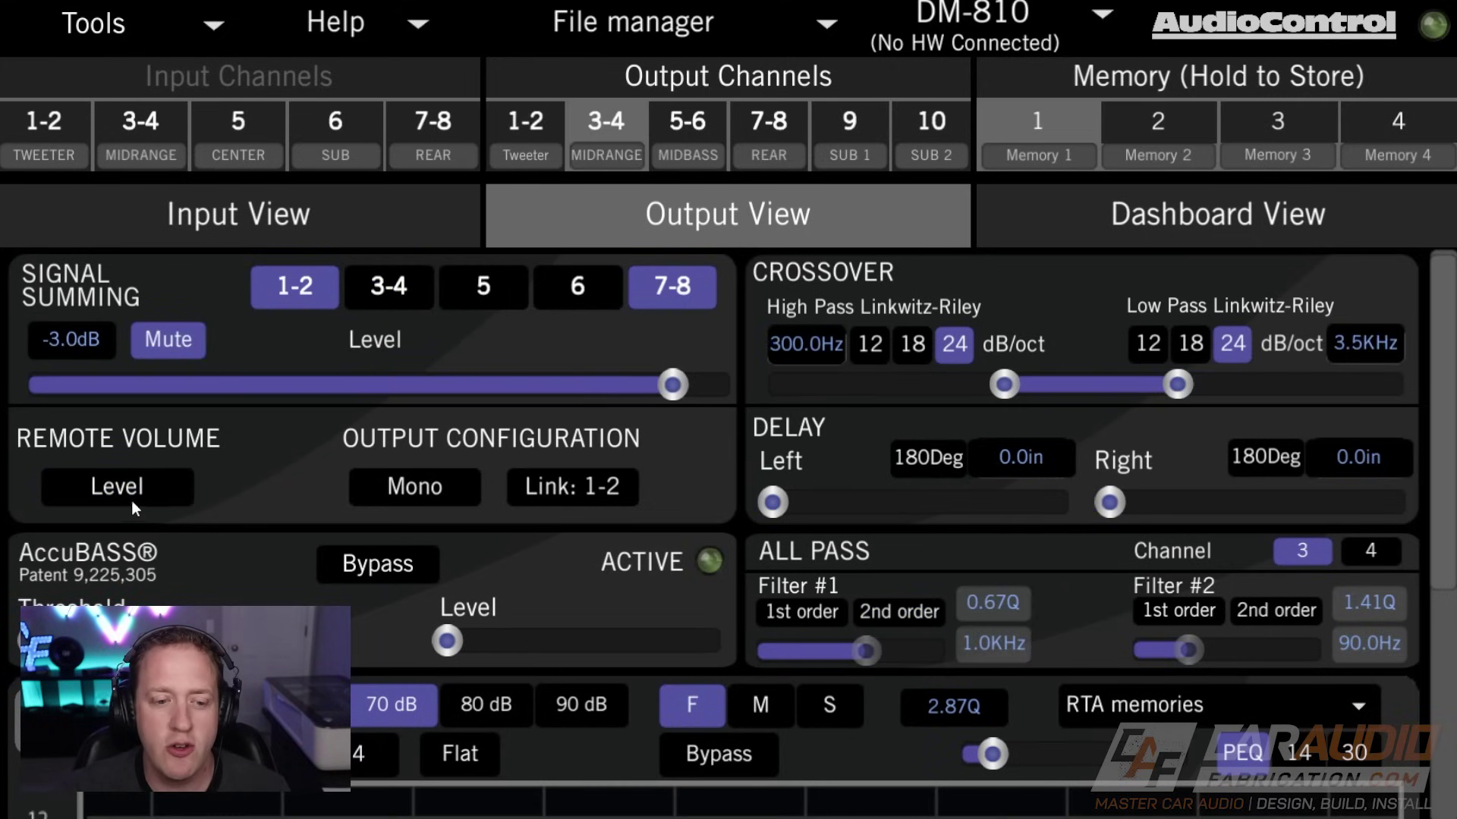
left_click(720, 129)
left_click(161, 491)
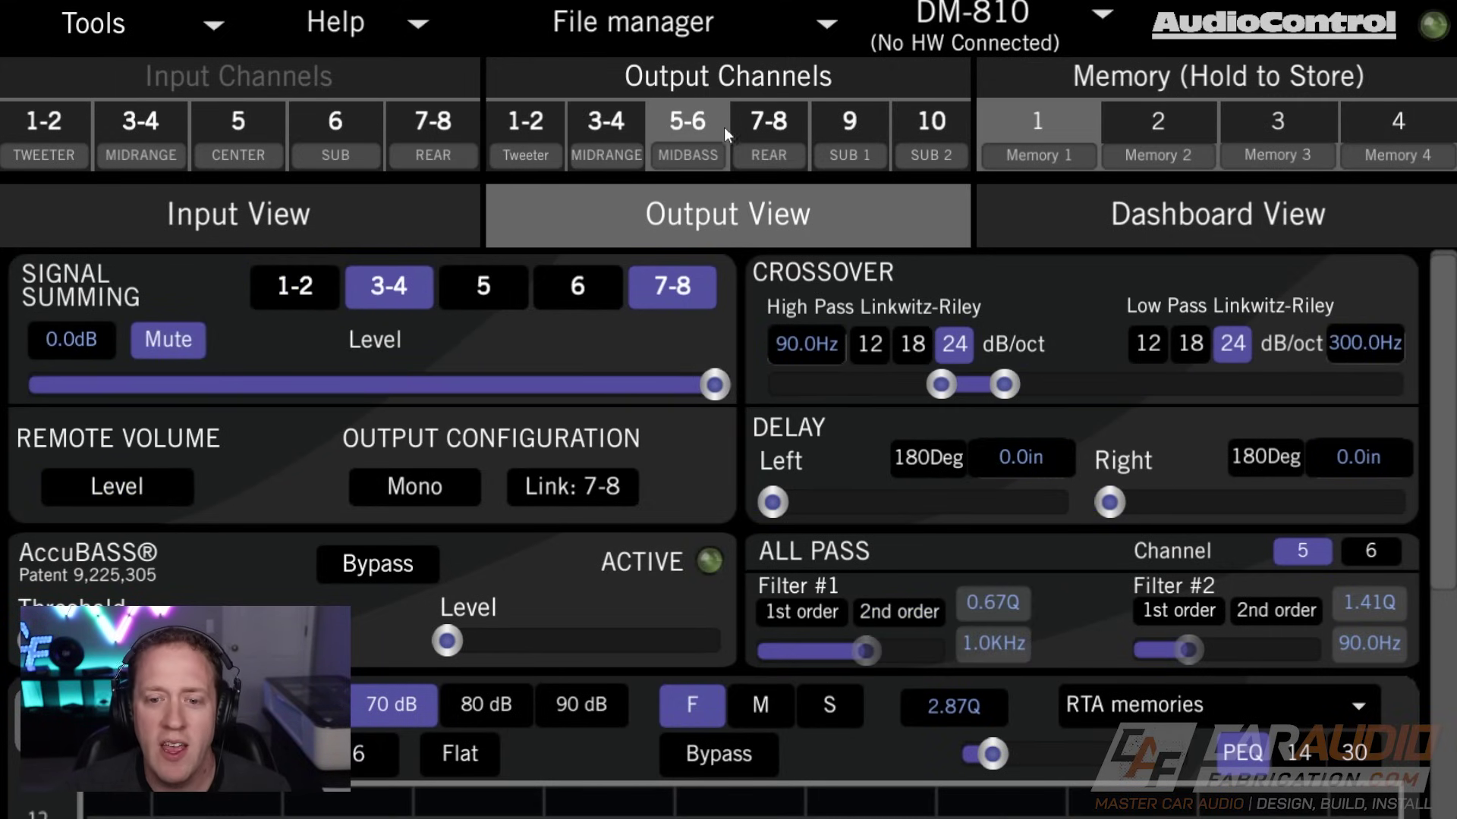
left_click(762, 133)
left_click(148, 488)
Check SUB 1 and SUB 2 to confirm remote volume level stays on outputs 9 and 10
left_click(844, 135)
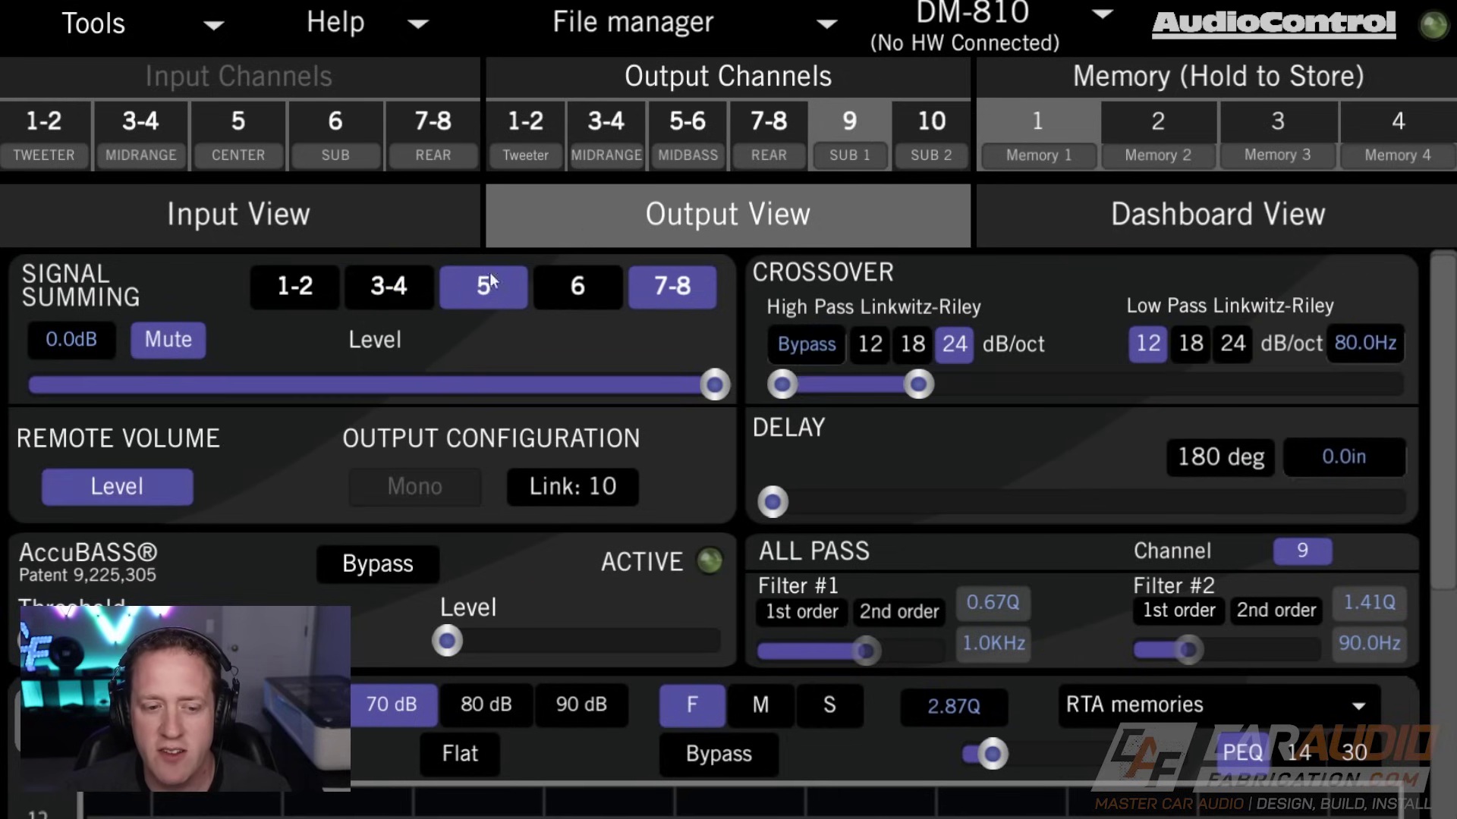
left_click(928, 128)
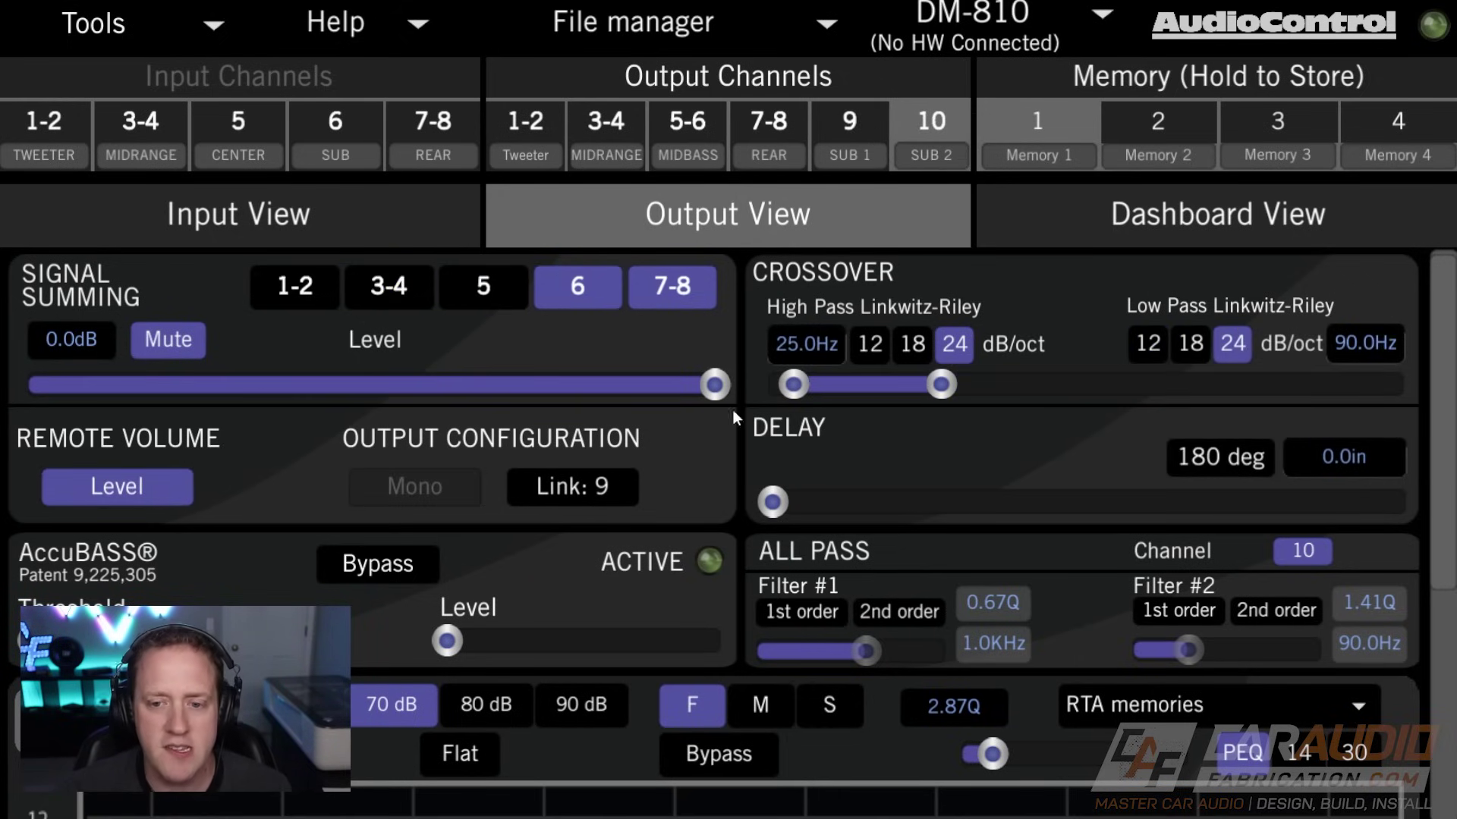
left_click(848, 129)
left_click(948, 110)
Show SUB 1 output 9 with its remote volume level, link to output 10 and 80.0Hz low-pass
left_click(877, 118)
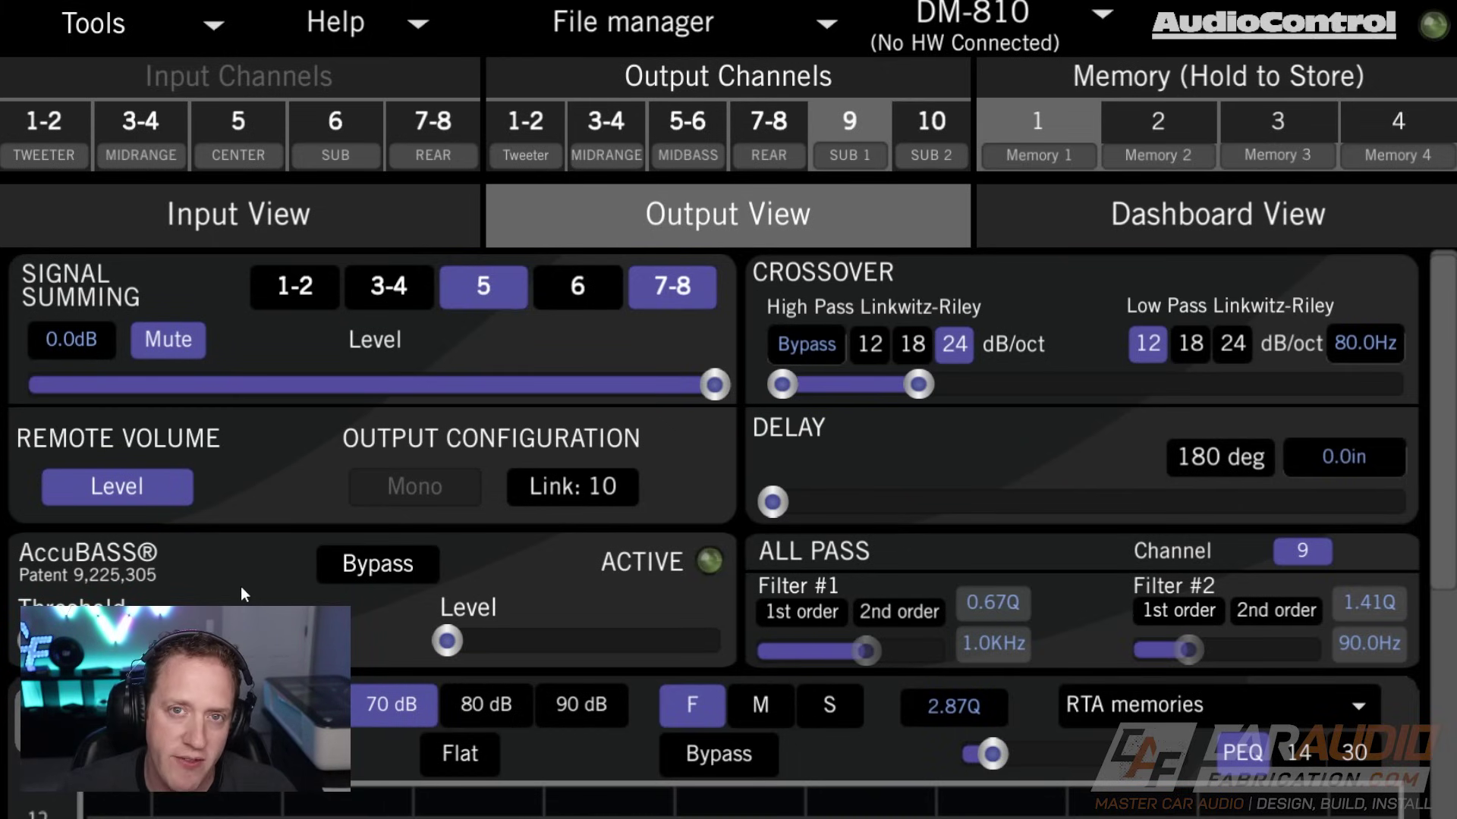
scroll(240, 586, "down", 3)
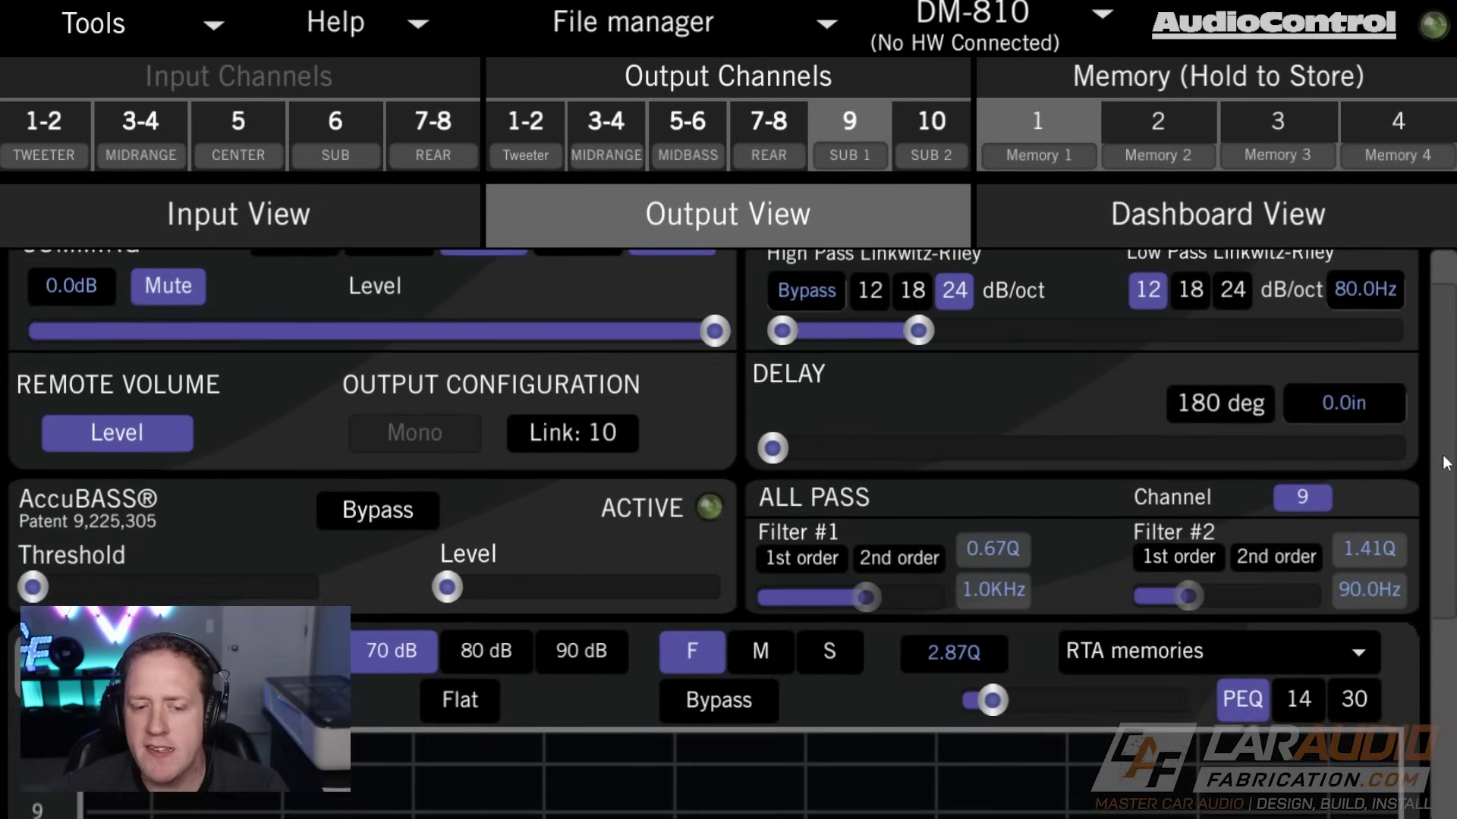